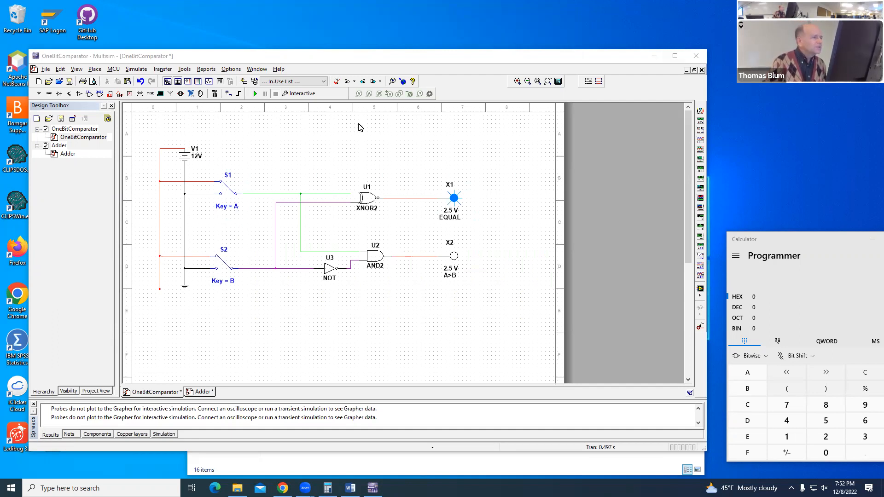
Step: Simulate the one-bit comparator, toggle switches A and B through all input combinations, and stop the simulation
{"action": "left_click", "coordinate": [255, 94]}
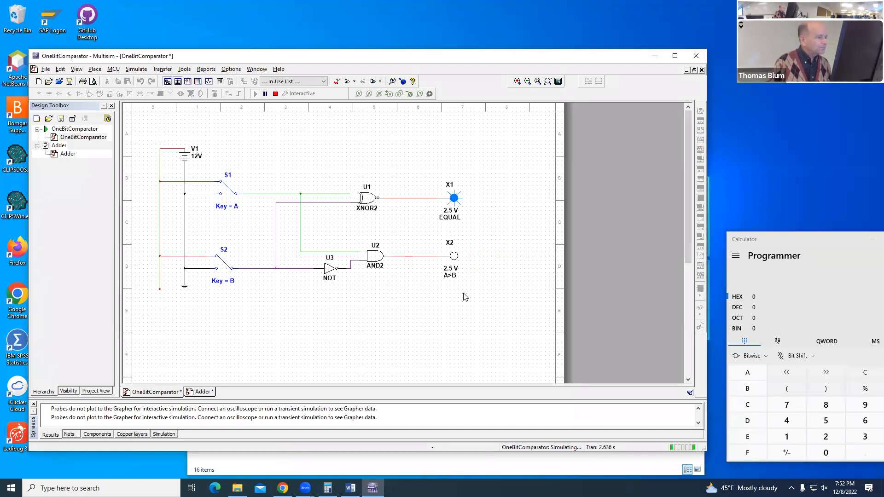
{"action": "key", "text": "a"}
{"action": "key", "text": "b"}
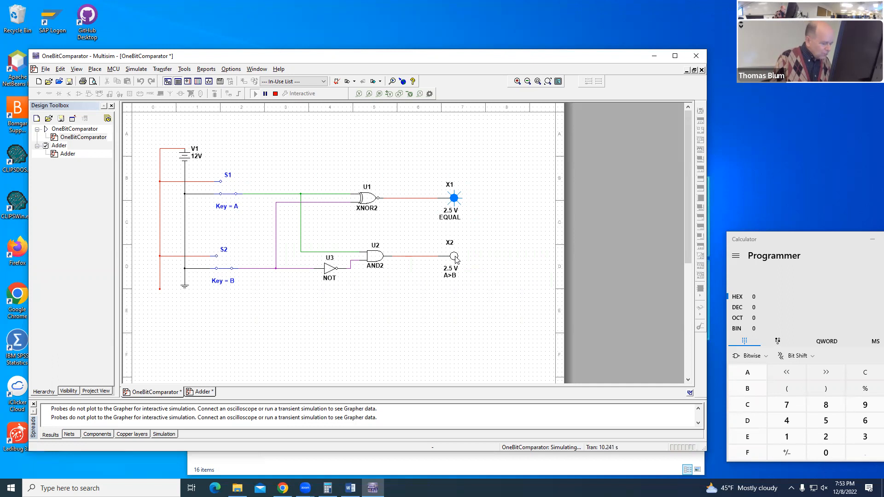
{"action": "key", "text": "a"}
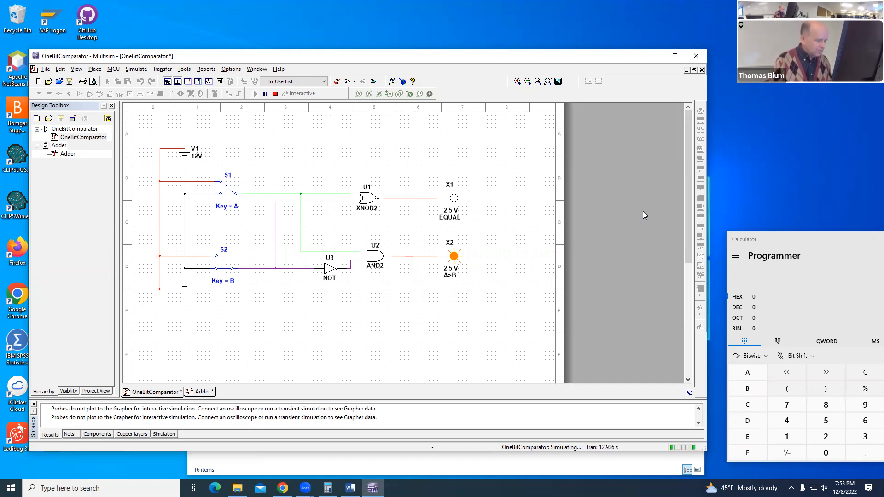
{"action": "key", "text": "a"}
{"action": "key", "text": "b"}
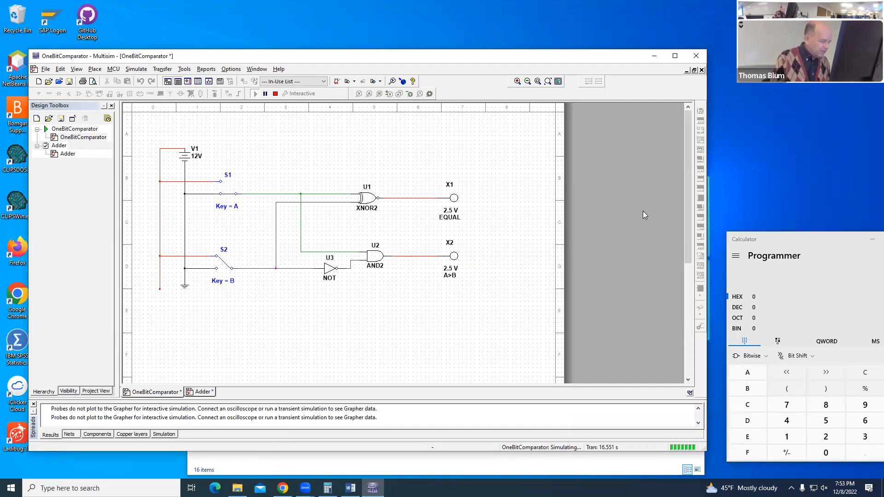
{"action": "key", "text": "a"}
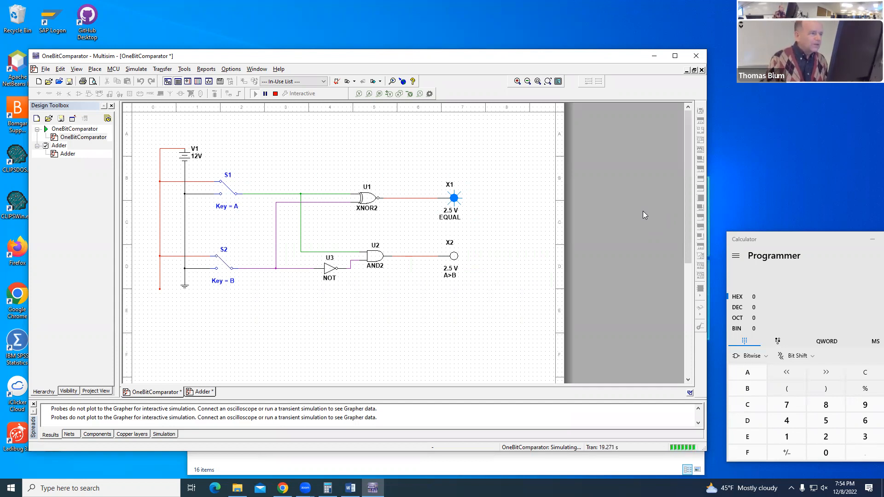
{"action": "left_click", "coordinate": [275, 94]}
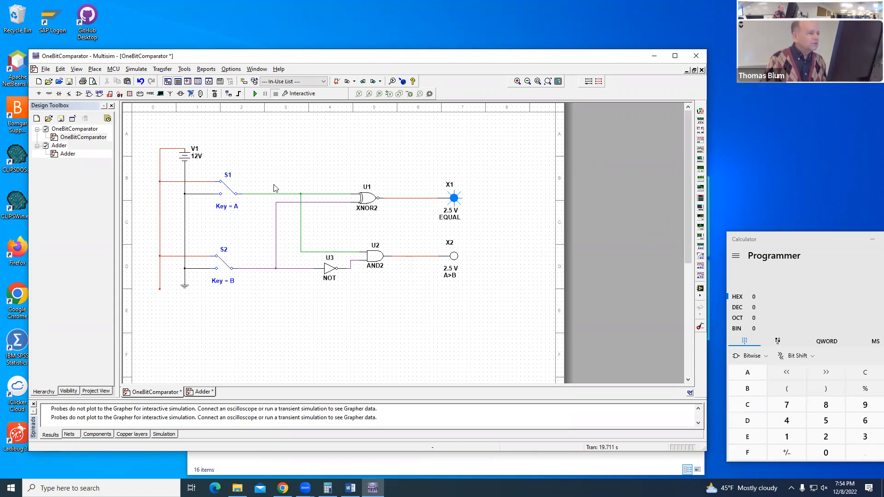
Step: Select the XNOR, AND and NOT gates between the switches and the two probes
{"action": "left_click_drag", "start_coordinate": [260, 166], "coordinate": [353, 241]}
{"action": "left_click_drag", "start_coordinate": [395, 285], "coordinate": [424, 301]}
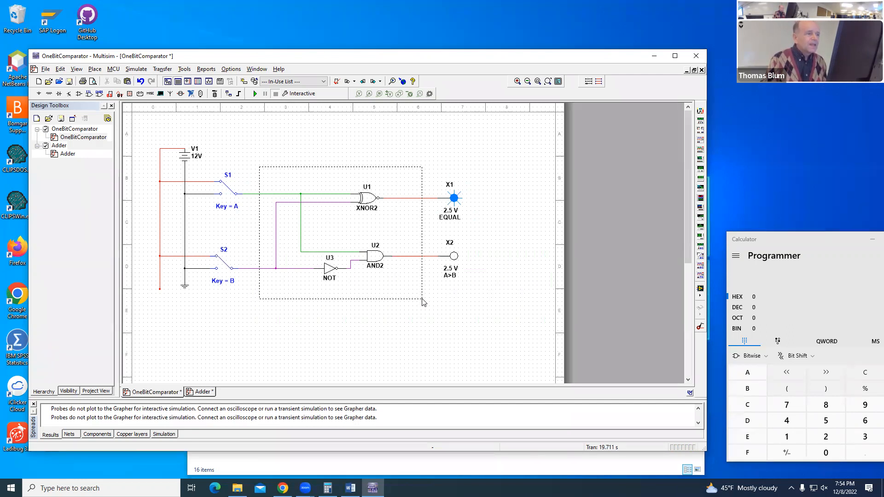
{"action": "left_click_drag", "start_coordinate": [423, 302], "coordinate": [422, 300]}
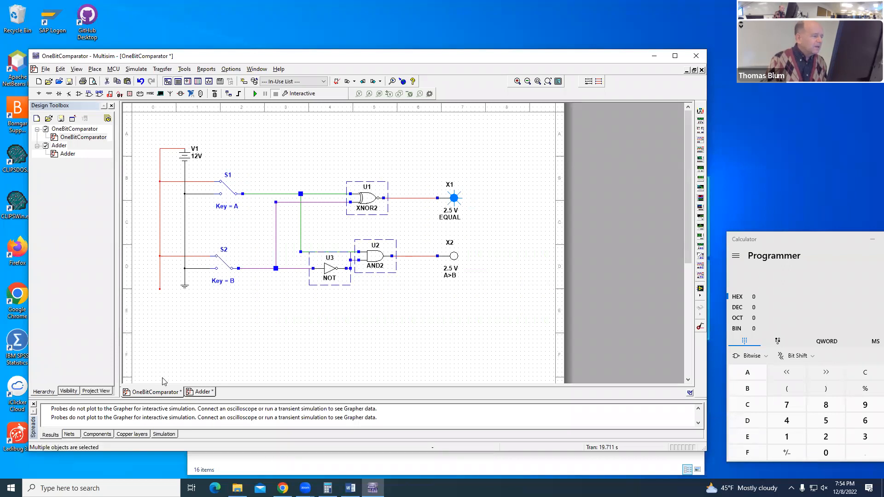
Step: Save the Adder design under the new name 4_bit_comparator in the Documents folder
{"action": "left_click", "coordinate": [205, 393]}
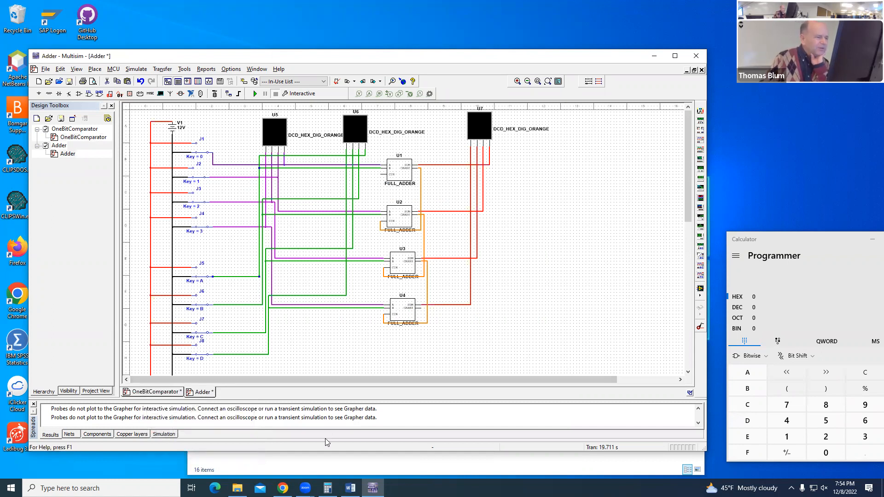
{"action": "left_click_drag", "start_coordinate": [323, 453], "coordinate": [324, 467]}
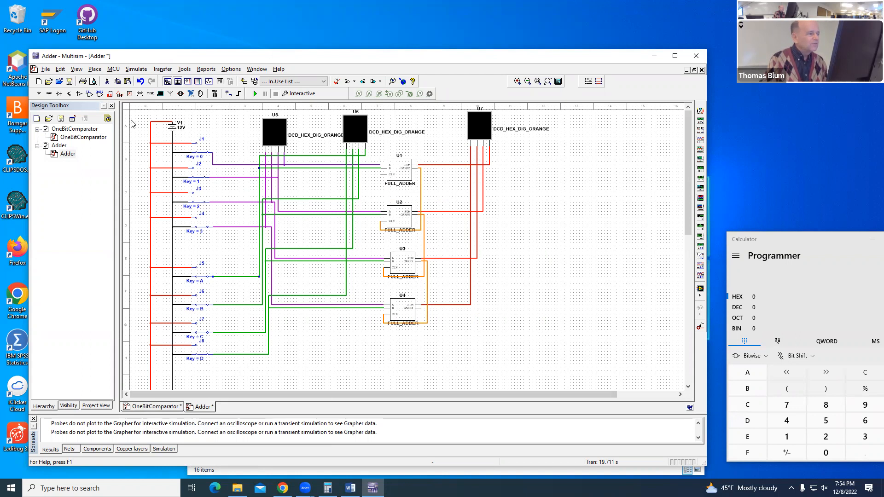
{"action": "left_click", "coordinate": [42, 70]}
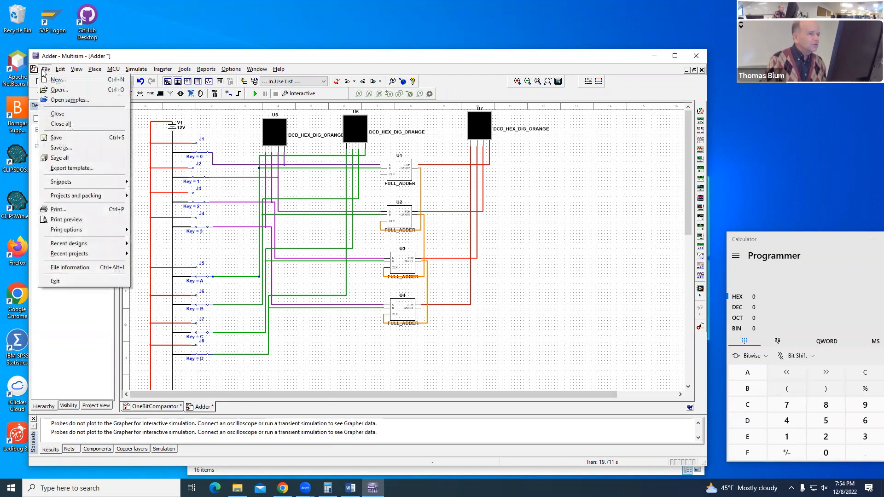
{"action": "left_click", "coordinate": [75, 151]}
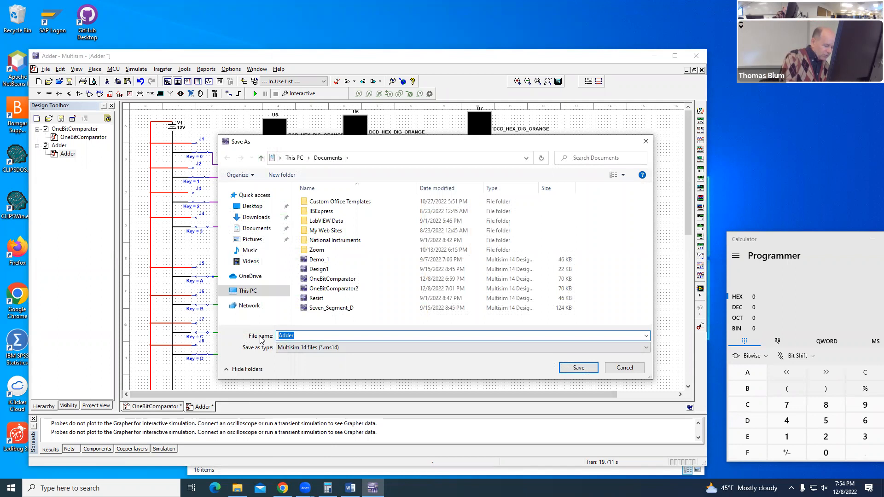
{"action": "type", "text": "4_bit_compa"}
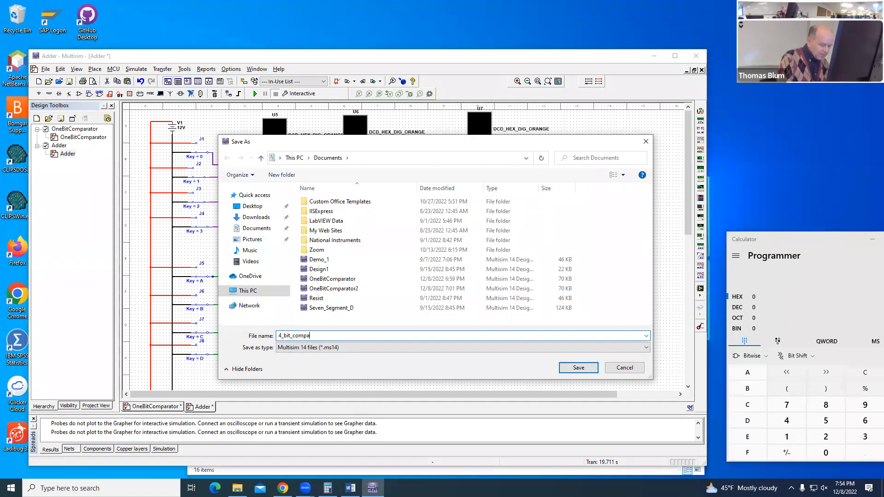
{"action": "type", "text": "rator"}
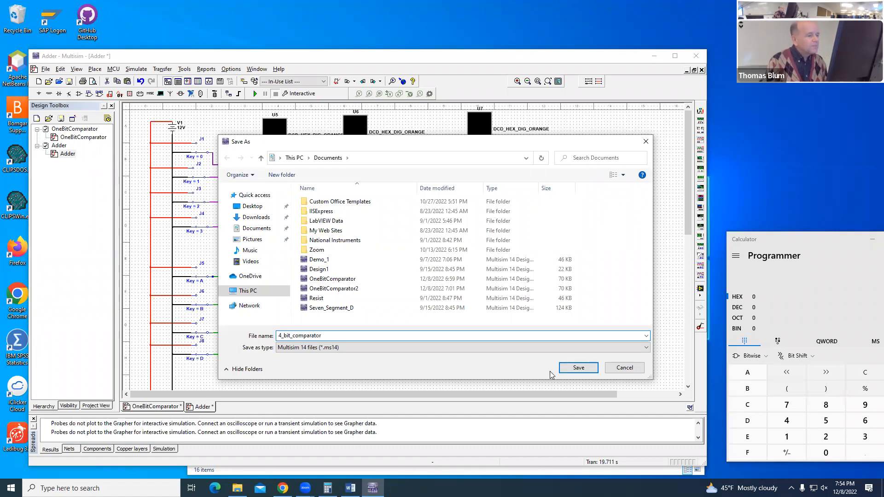
{"action": "left_click", "coordinate": [562, 368]}
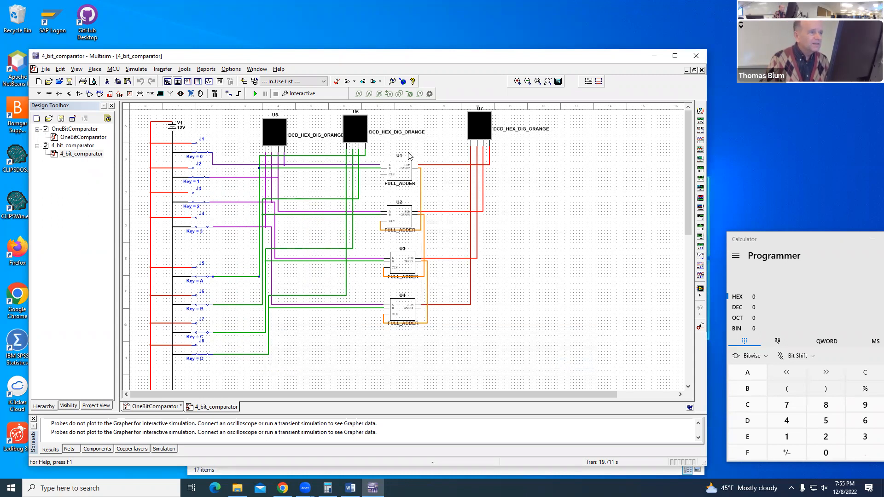
Step: Try deleting the four full adders together with hex displays U6 and U7, and undo the deletion
{"action": "left_click_drag", "start_coordinate": [502, 330], "coordinate": [386, 136]}
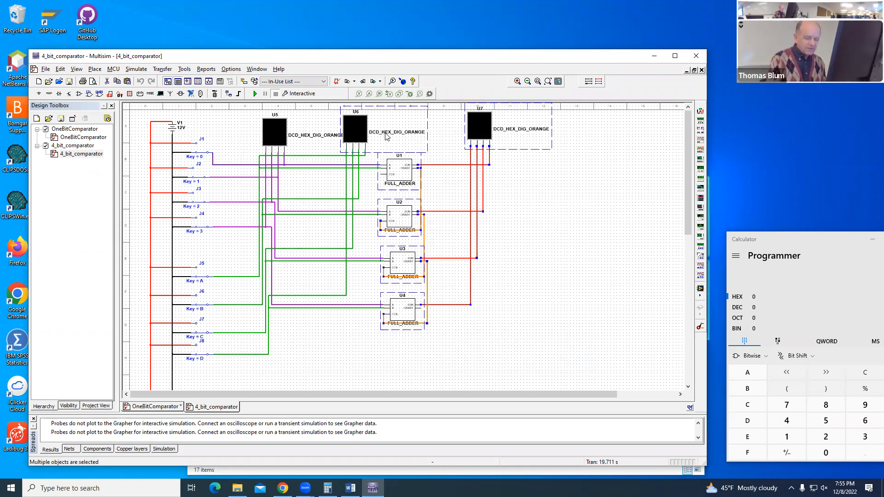
{"action": "key", "text": "Delete"}
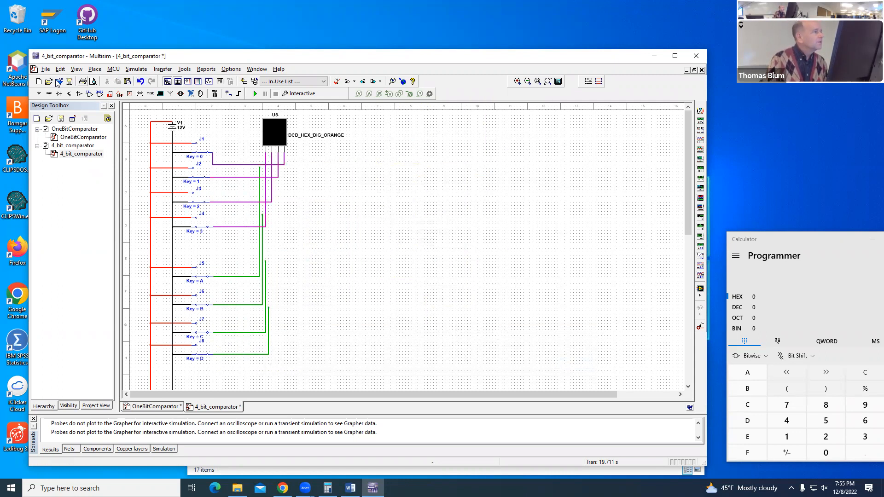
{"action": "left_click", "coordinate": [61, 69]}
{"action": "left_click", "coordinate": [72, 78]}
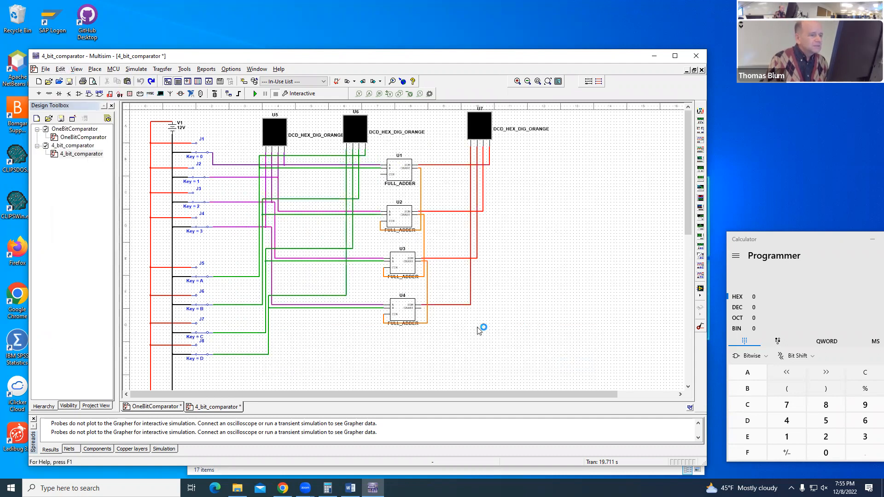
Step: Delete the four full adders with their wiring and cut the output hex display U7
{"action": "left_click_drag", "start_coordinate": [441, 267], "coordinate": [399, 166]}
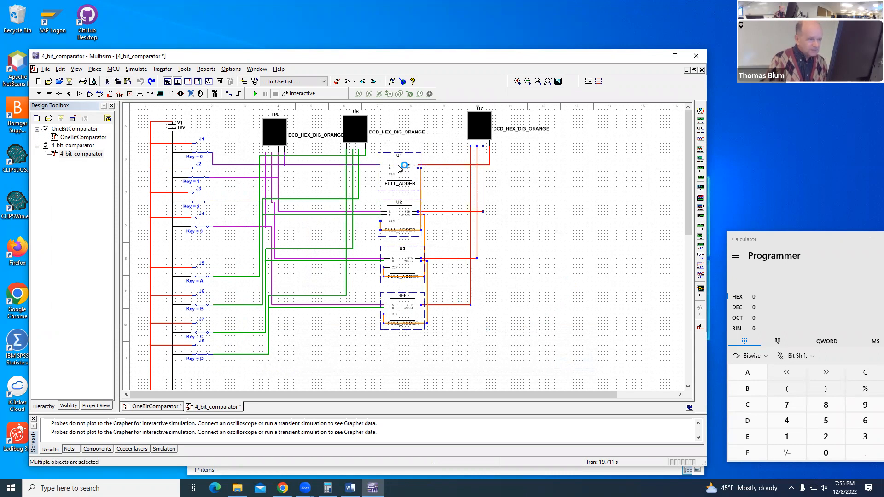
{"action": "key", "text": "Delete"}
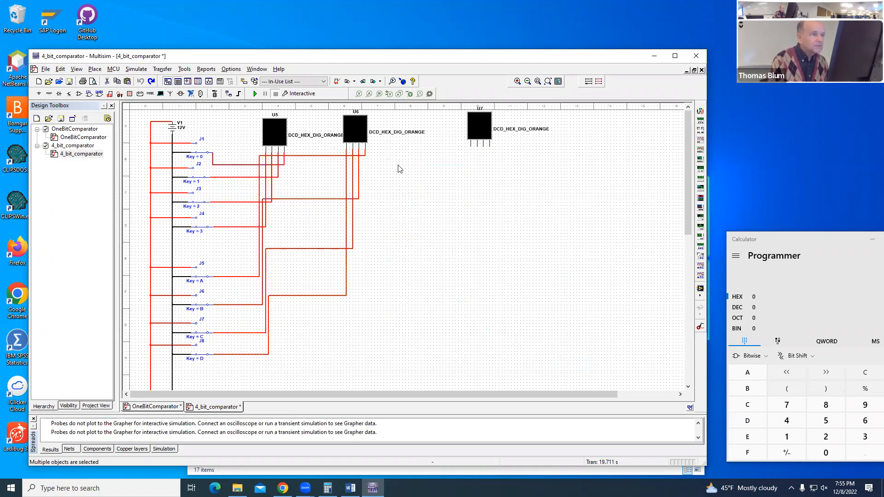
{"action": "right_click", "coordinate": [477, 137]}
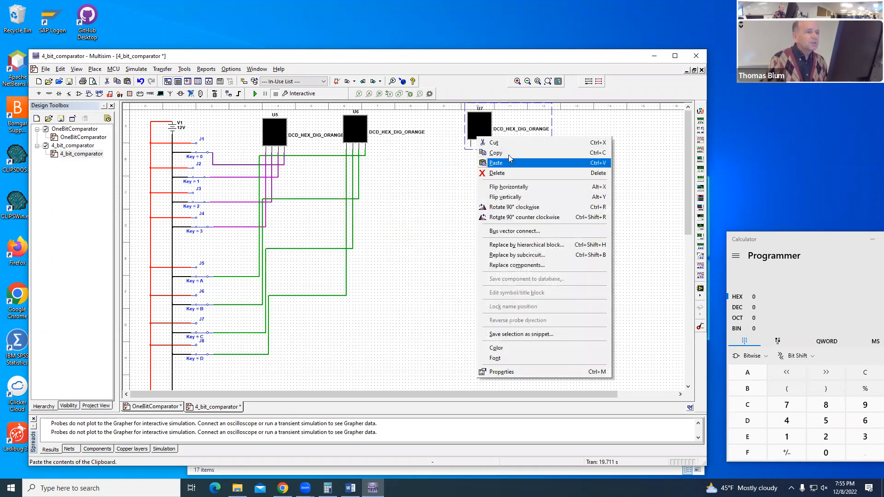
{"action": "left_click", "coordinate": [509, 146]}
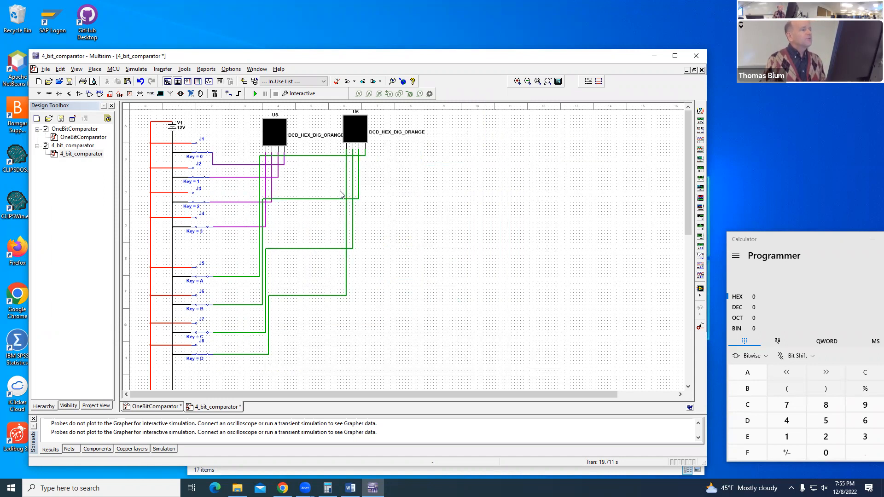
Step: Reroute the wires from switches A, B, C and D so their vertical runs lie below hex display U6
{"action": "left_click", "coordinate": [245, 165]}
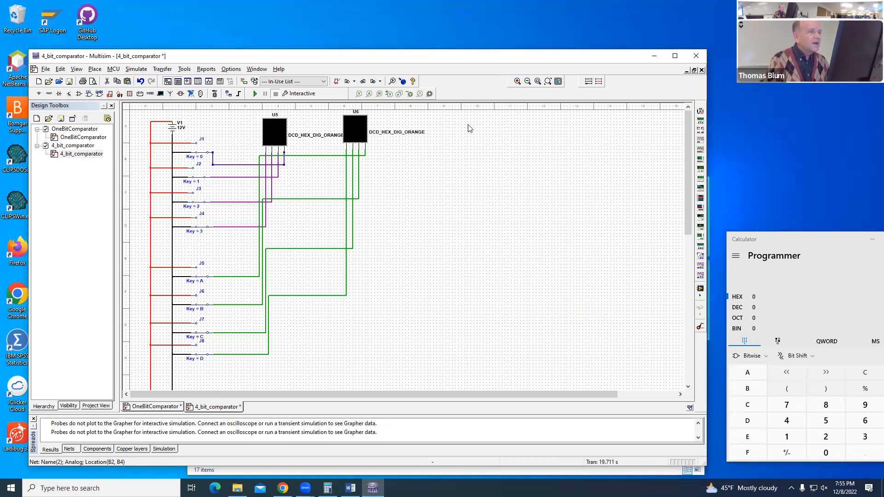
{"action": "left_click", "coordinate": [224, 278]}
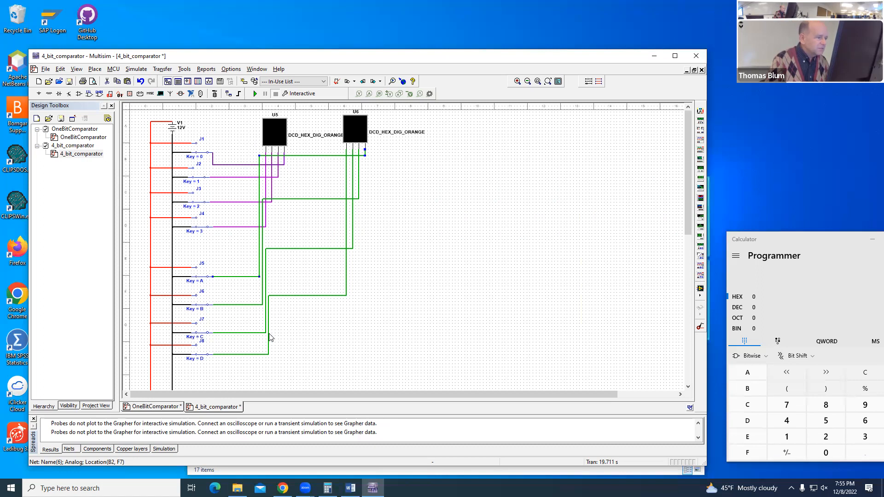
{"action": "left_click_drag", "start_coordinate": [270, 337], "coordinate": [350, 337]}
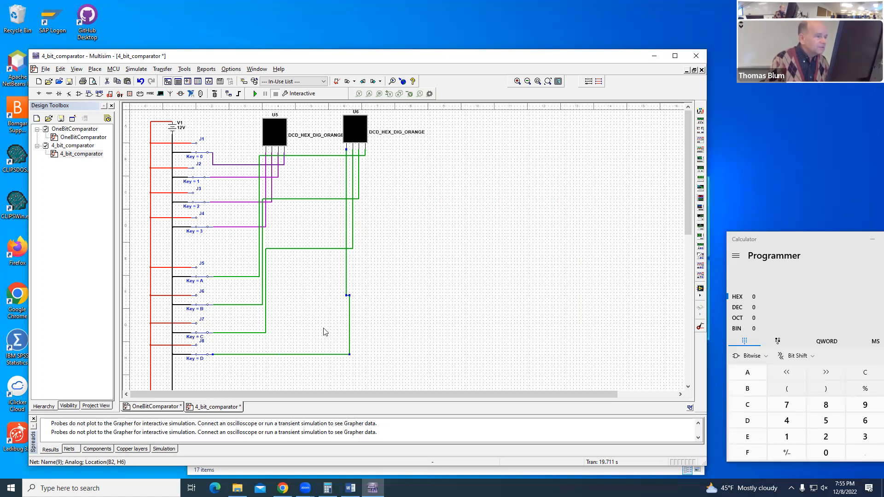
{"action": "left_click_drag", "start_coordinate": [266, 311], "coordinate": [356, 313]}
{"action": "left_click_drag", "start_coordinate": [262, 294], "coordinate": [358, 296]}
{"action": "left_click", "coordinate": [259, 263]}
{"action": "left_click_drag", "start_coordinate": [362, 272], "coordinate": [365, 271]}
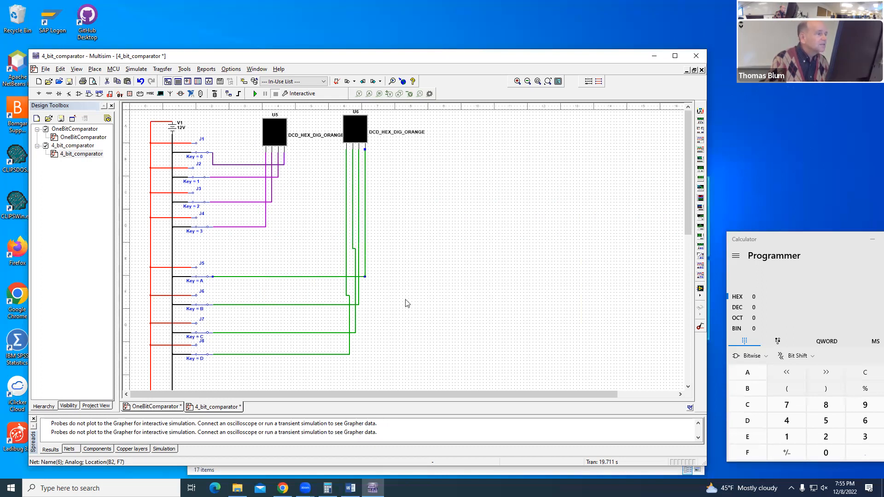
Step: Copy the XNOR, AND and NOT gates with their connecting wires from the OneBitComparator design
{"action": "left_click", "coordinate": [153, 407]}
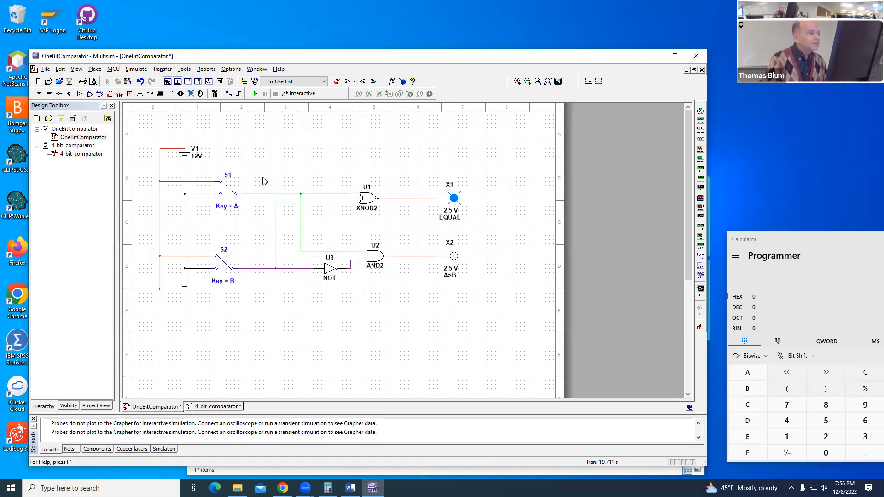
{"action": "left_click_drag", "start_coordinate": [261, 174], "coordinate": [421, 304]}
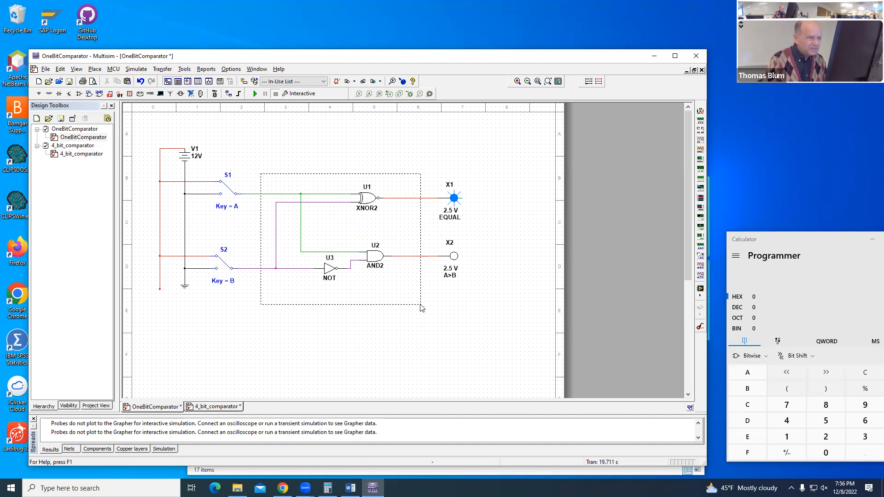
{"action": "left_click_drag", "start_coordinate": [421, 304], "coordinate": [420, 305]}
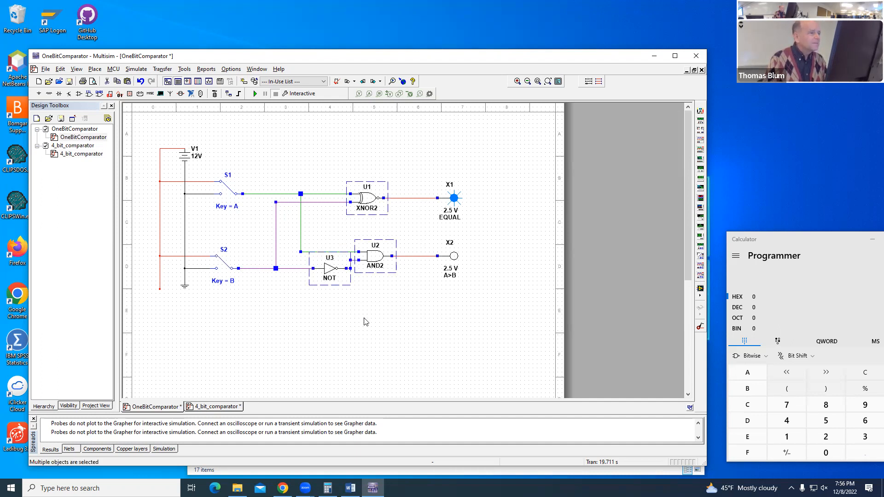
Step: Paste the copied gates into the 4_bit_comparator design as a subcircuit named compare, placed in the empty area beyond display U6
{"action": "left_click", "coordinate": [206, 408]}
{"action": "right_click", "coordinate": [441, 210]}
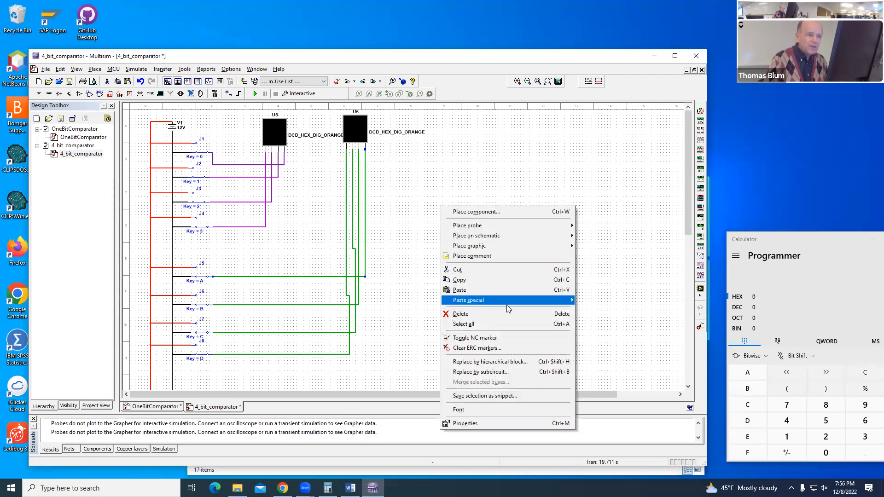
{"action": "mouse_move", "coordinate": [507, 302]}
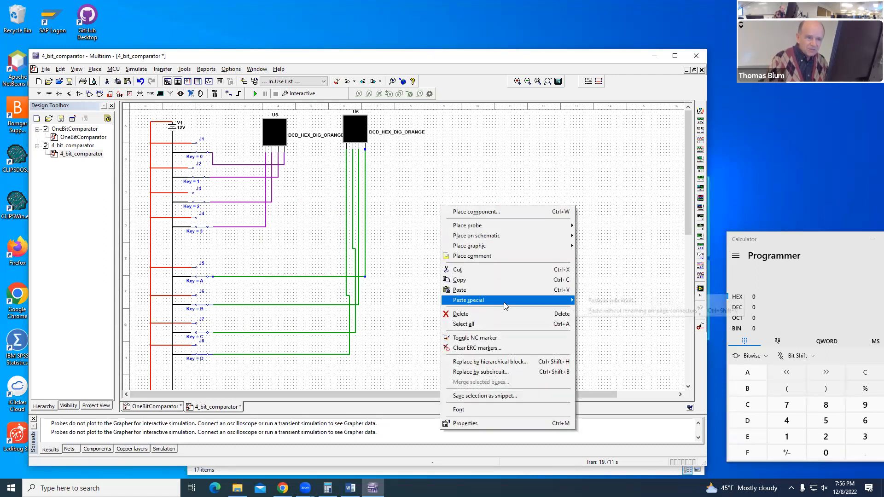
{"action": "left_click", "coordinate": [617, 302]}
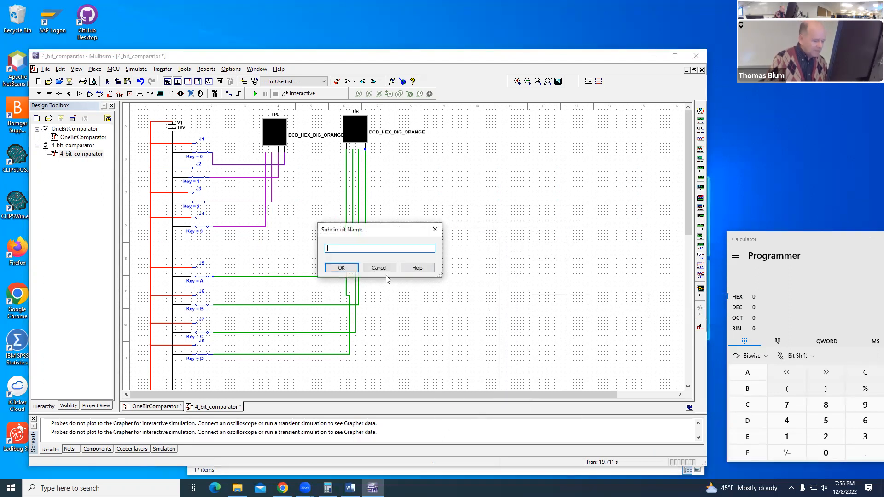
{"action": "type", "text": "compare"}
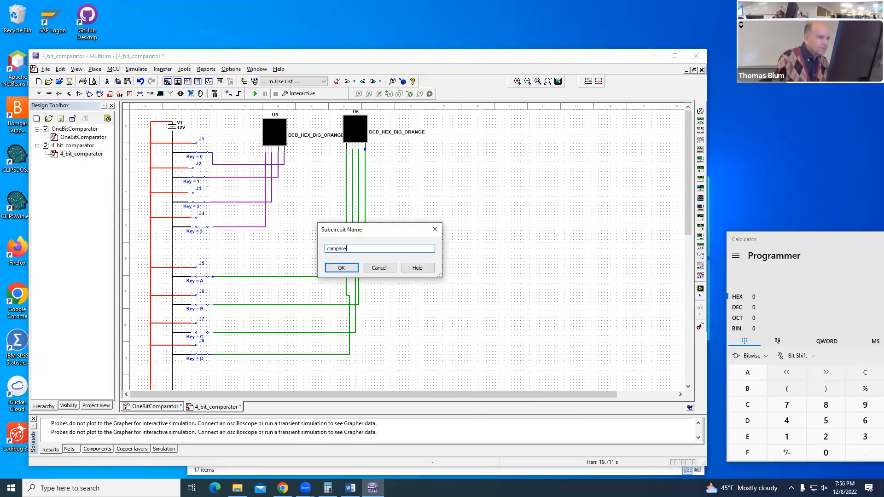
{"action": "left_click", "coordinate": [341, 268]}
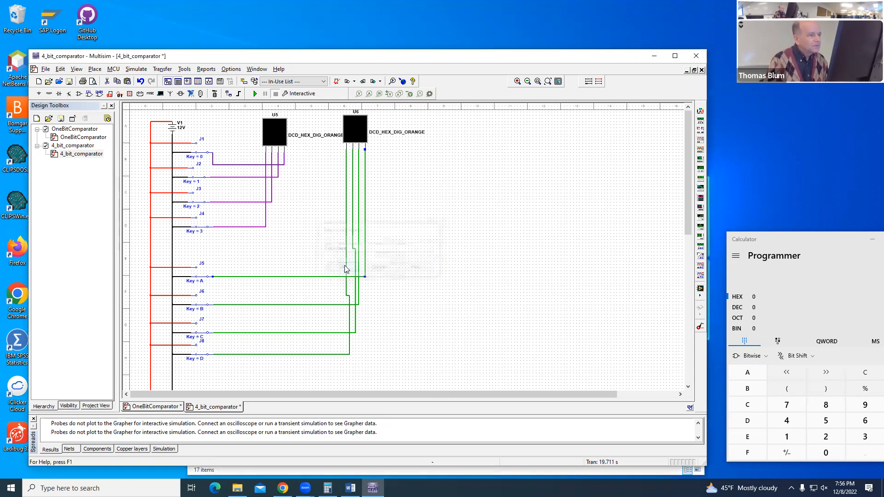
{"action": "left_click", "coordinate": [431, 206]}
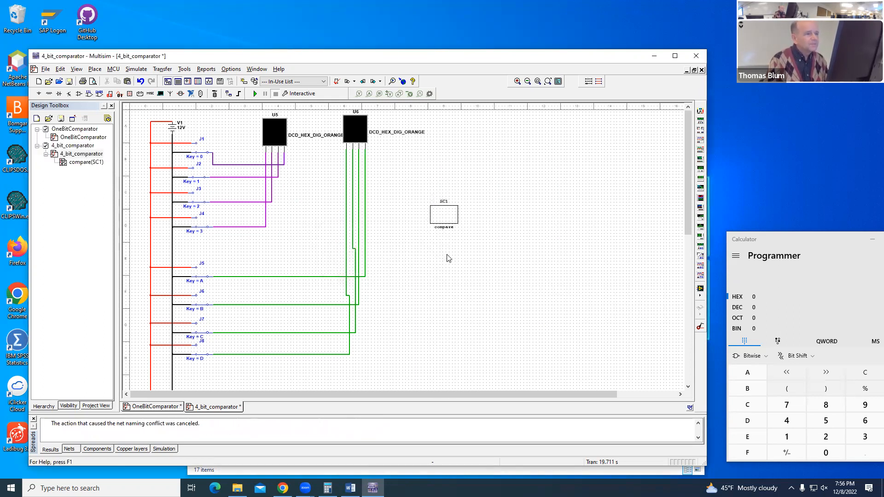
Step: Cut the empty compare subcircuit and copy the XNOR, AND and NOT gates with their wires again from the OneBitComparator design
{"action": "right_click", "coordinate": [444, 207]}
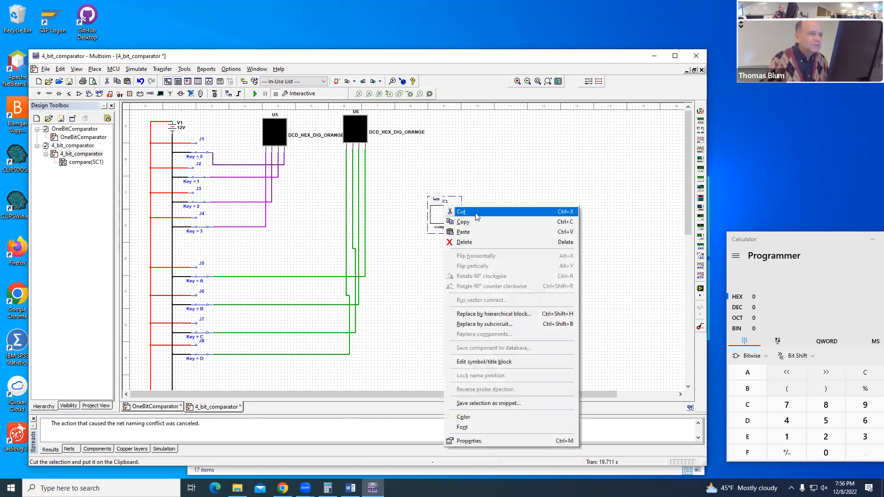
{"action": "left_click", "coordinate": [475, 212]}
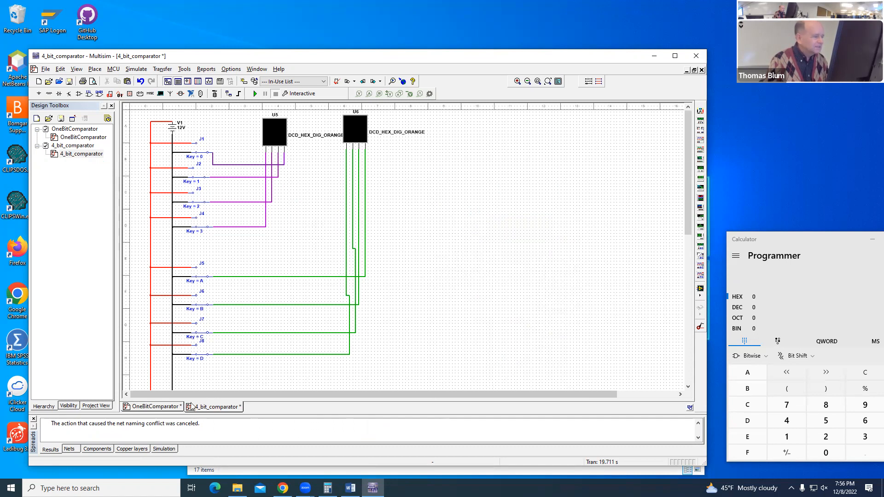
{"action": "left_click", "coordinate": [168, 409]}
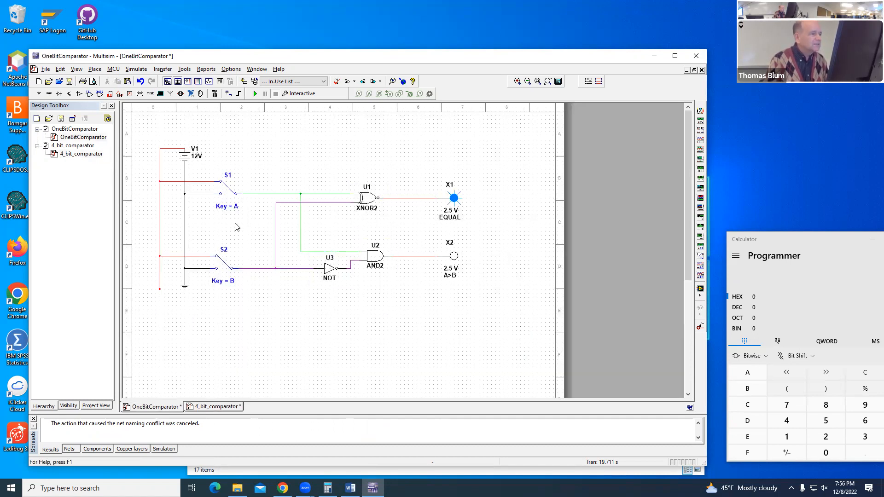
{"action": "left_click_drag", "start_coordinate": [264, 170], "coordinate": [421, 301]}
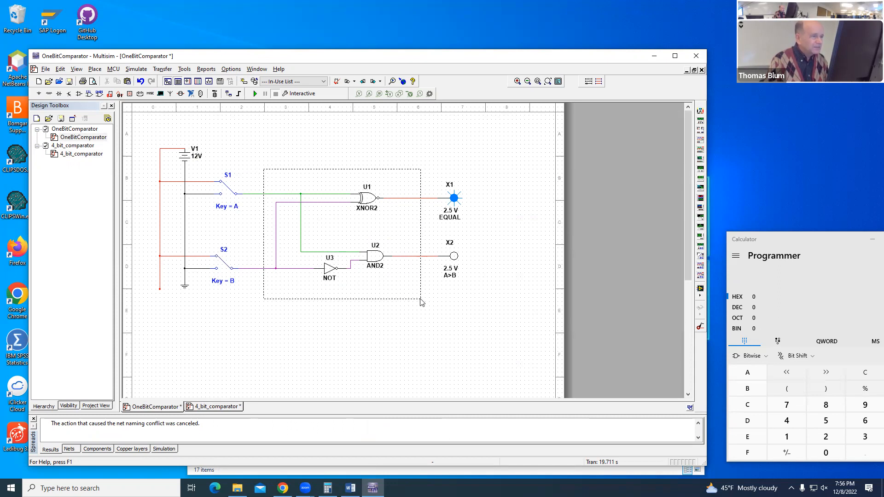
{"action": "left_click_drag", "start_coordinate": [421, 301], "coordinate": [420, 302]}
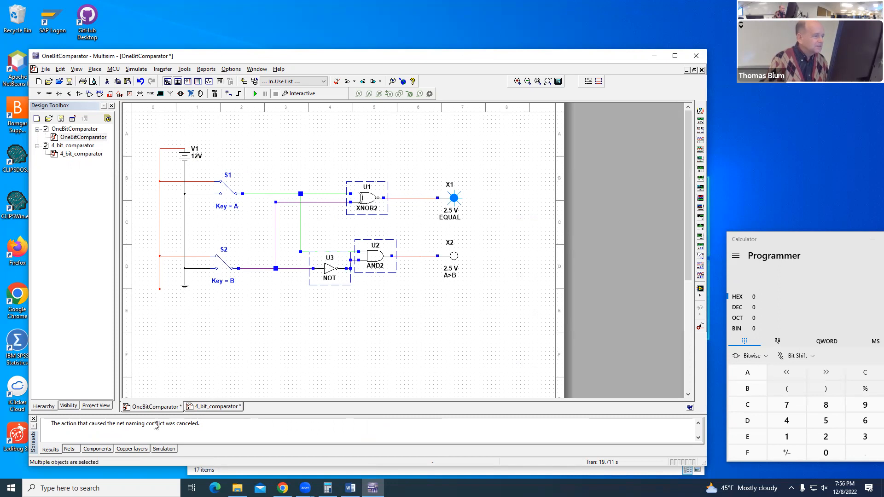
{"action": "mouse_move", "coordinate": [208, 409]}
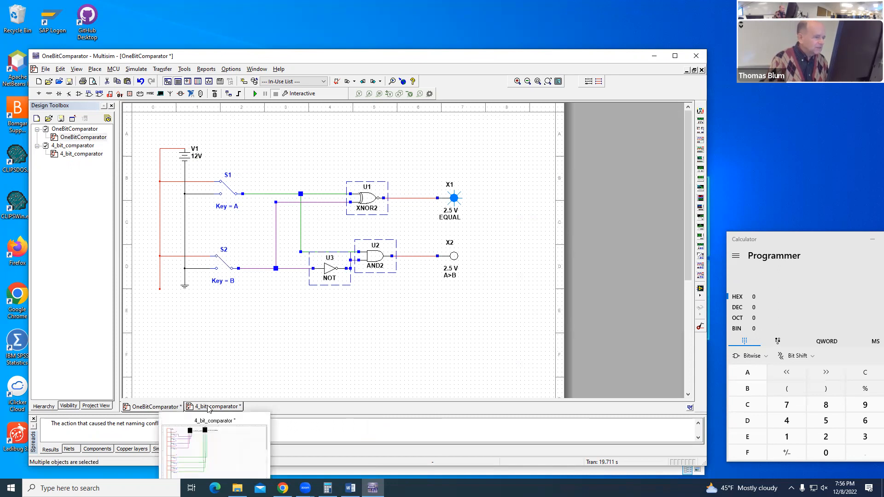
{"action": "left_click_drag", "start_coordinate": [271, 175], "coordinate": [419, 305]}
{"action": "right_click", "coordinate": [347, 226]}
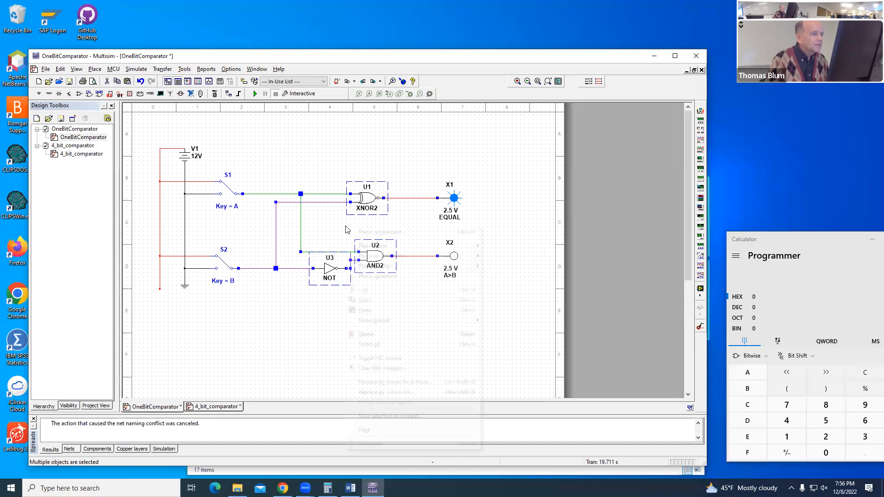
{"action": "left_click", "coordinate": [364, 301]}
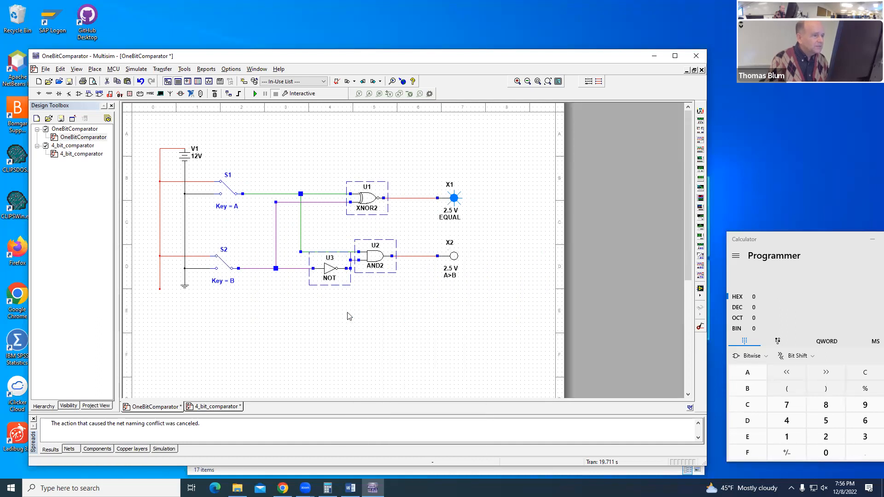
Step: Paste the copied gates into the 4_bit_comparator design as a subcircuit named compare, placed beyond hex display U6
{"action": "left_click", "coordinate": [217, 407]}
{"action": "right_click", "coordinate": [444, 211]}
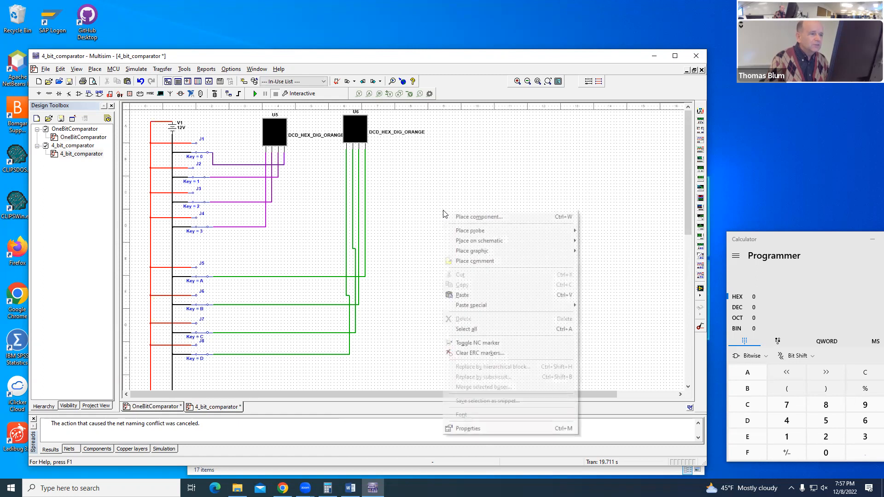
{"action": "mouse_move", "coordinate": [461, 309]}
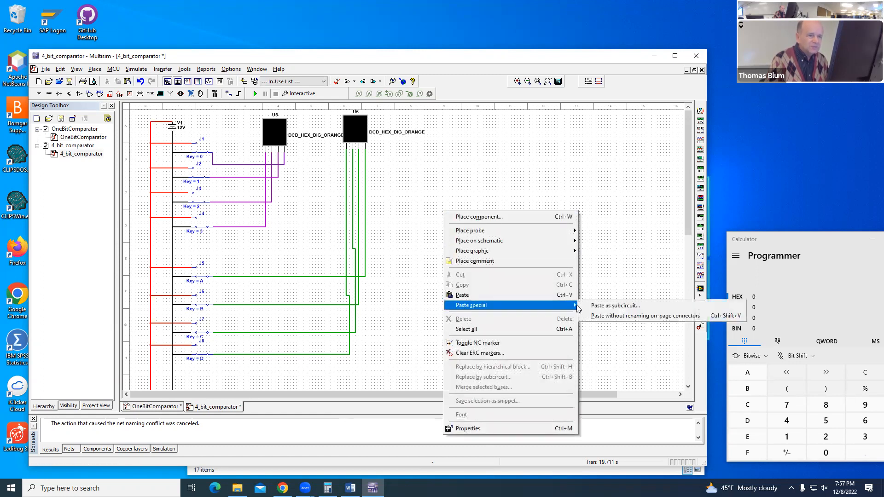
{"action": "left_click", "coordinate": [595, 307]}
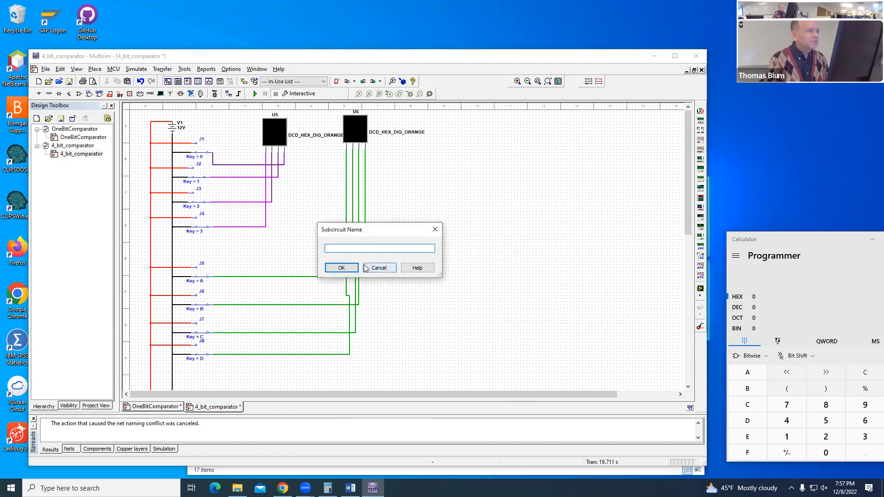
{"action": "type", "text": "compare"}
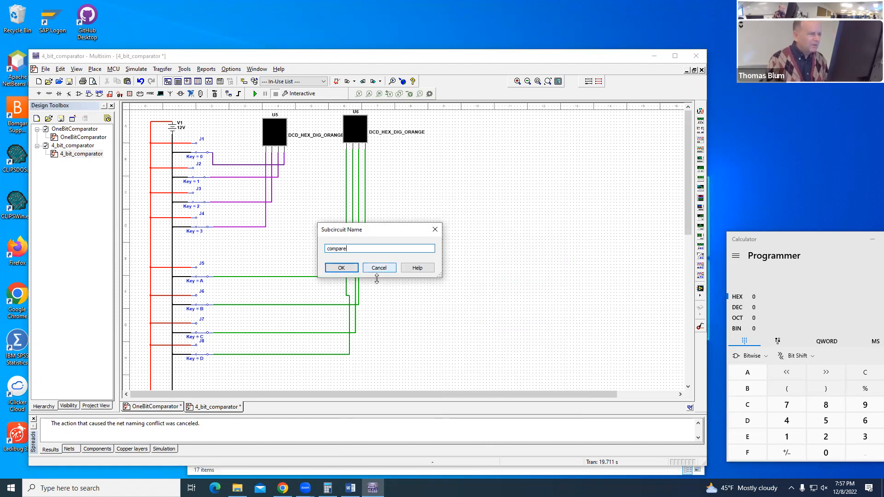
{"action": "left_click", "coordinate": [343, 269]}
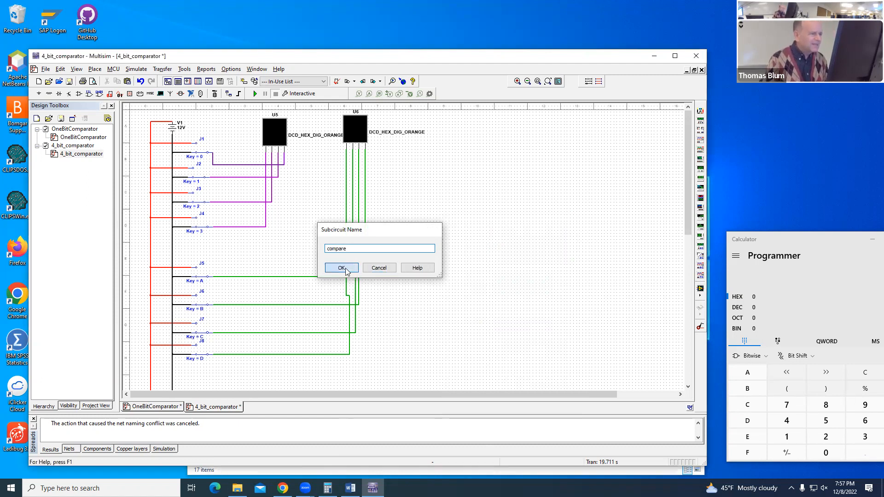
{"action": "left_click", "coordinate": [423, 214]}
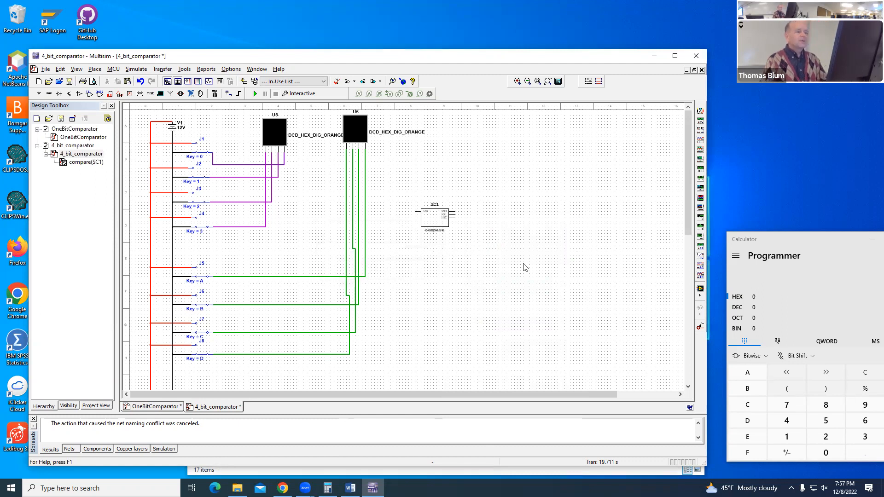
Step: Open the compare subcircuit's sheet and rename connector IO3 as A and connector IO4 as B
{"action": "double_click", "coordinate": [432, 221]}
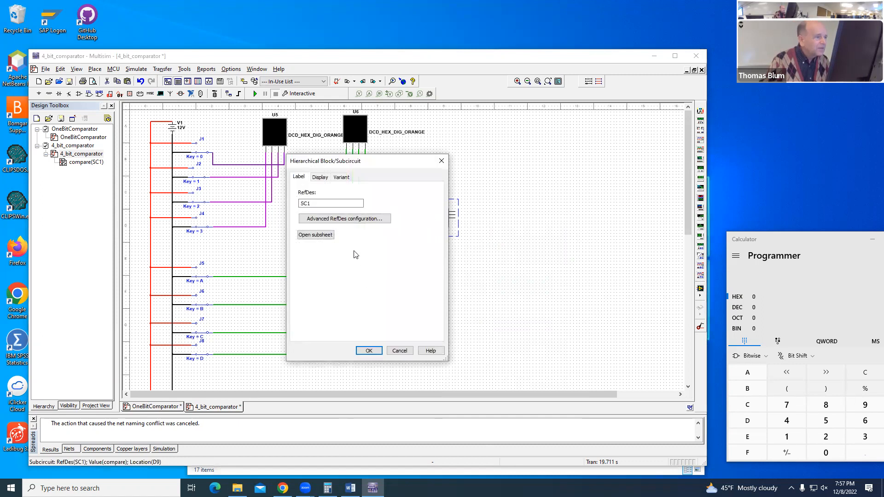
{"action": "left_click", "coordinate": [316, 234]}
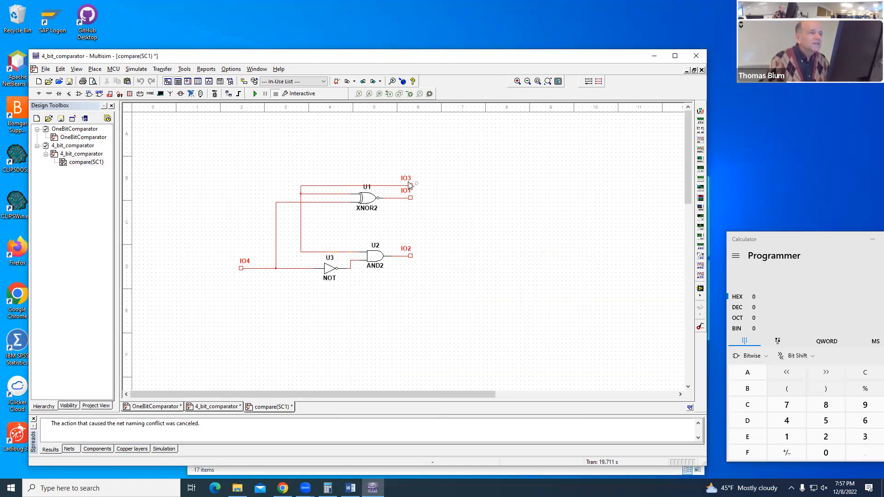
{"action": "double_click", "coordinate": [406, 181]}
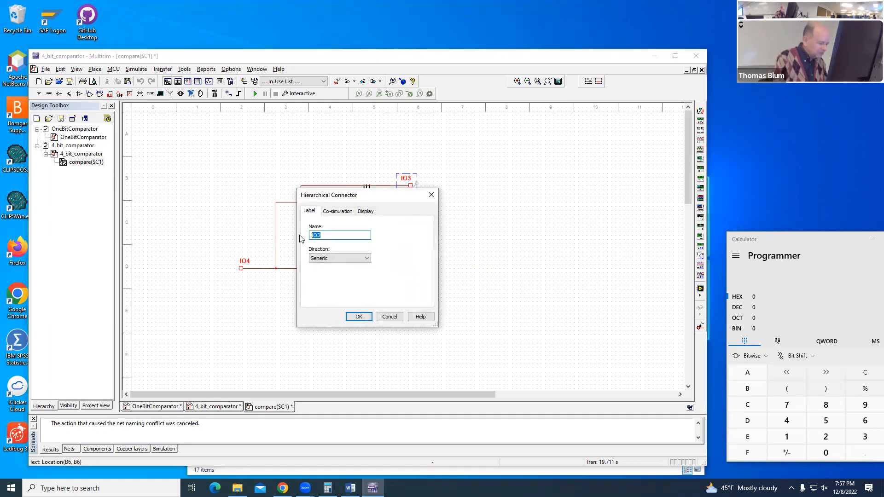
{"action": "left_click", "coordinate": [358, 317]}
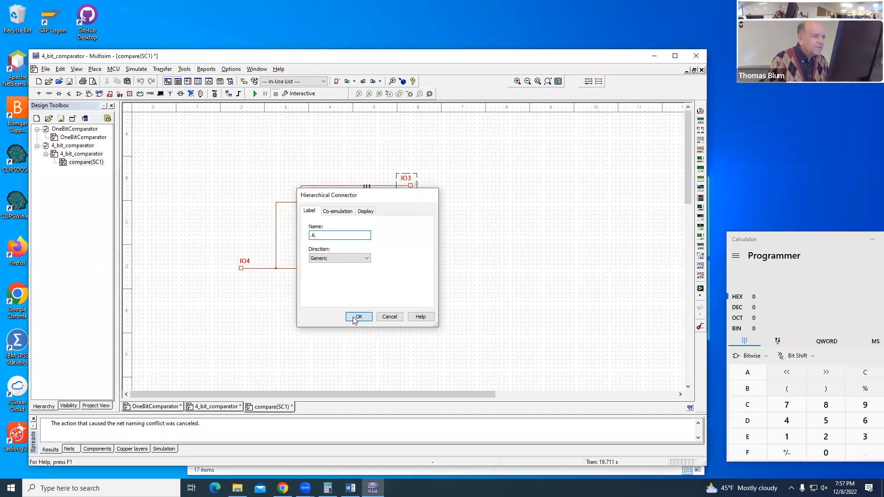
{"action": "double_click", "coordinate": [243, 270]}
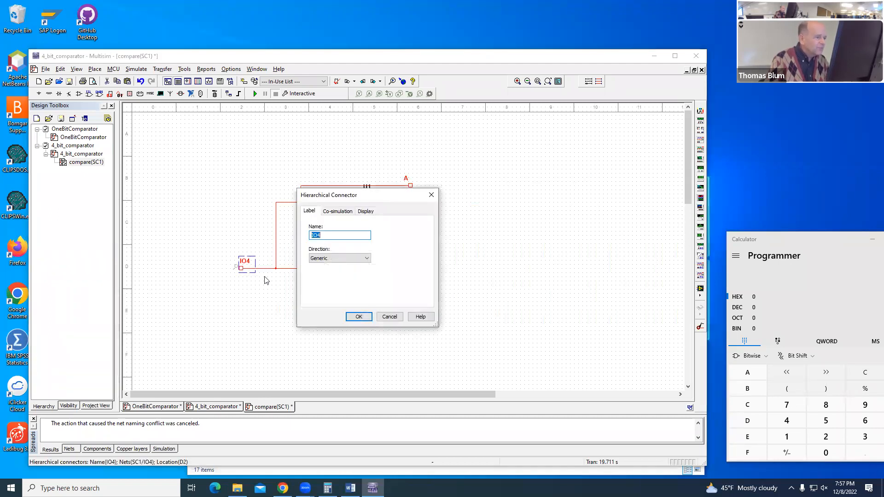
{"action": "type", "text": "B"}
{"action": "left_click", "coordinate": [359, 316]}
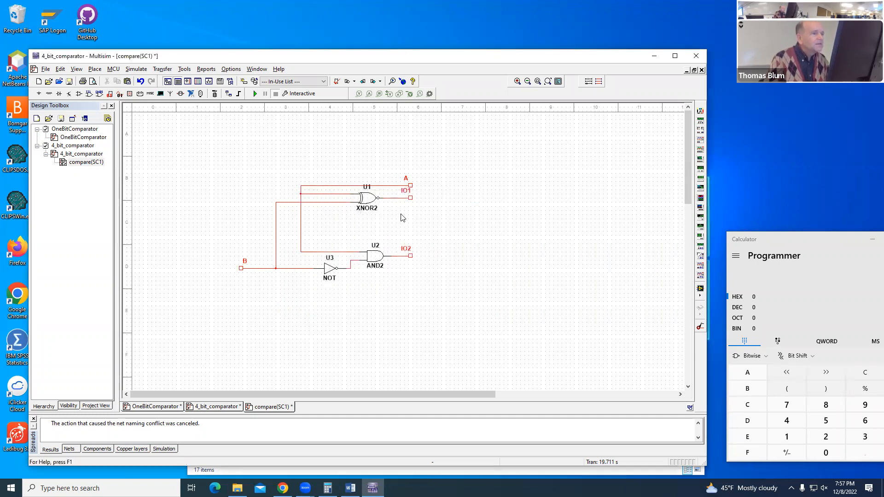
Step: Rename the XNOR output connector as A_EQ_B and the AND output connector as A_GT_B, and return to the 4_bit_comparator sheet
{"action": "double_click", "coordinate": [410, 198]}
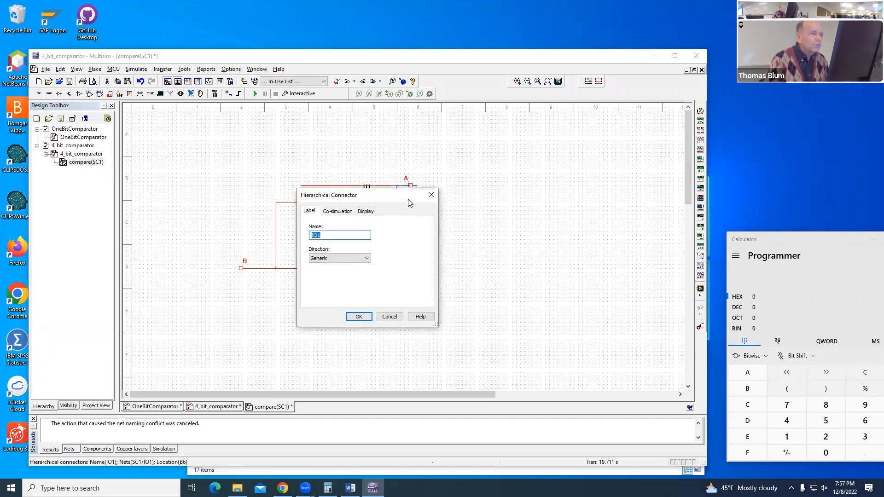
{"action": "type", "text": "A_EQ_B"}
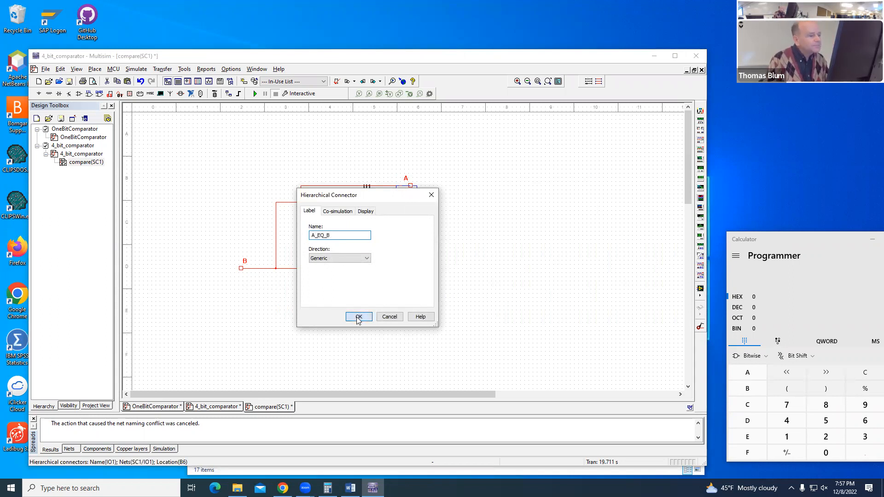
{"action": "left_click", "coordinate": [355, 316]}
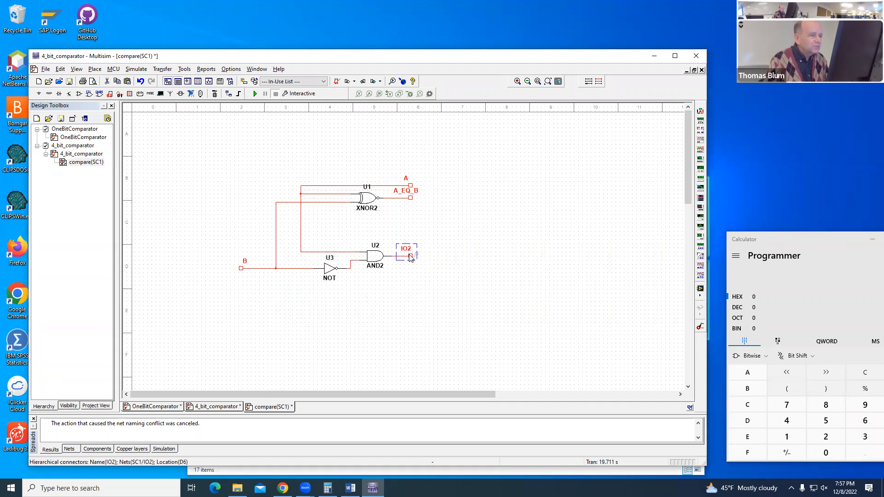
{"action": "double_click", "coordinate": [411, 254]}
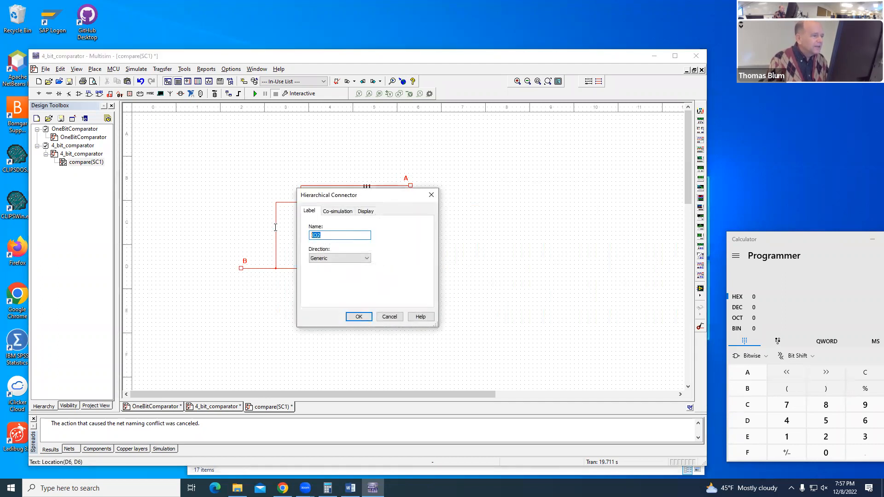
{"action": "type", "text": "A_GT_B"}
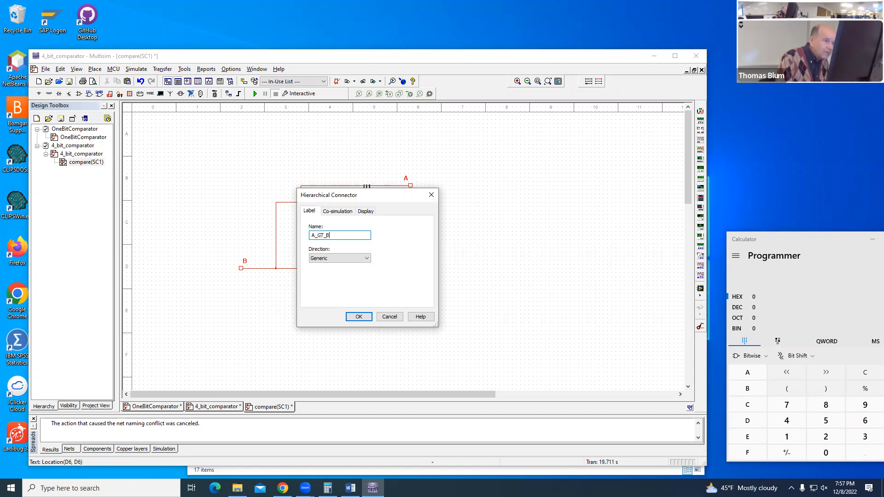
{"action": "key", "text": "Return"}
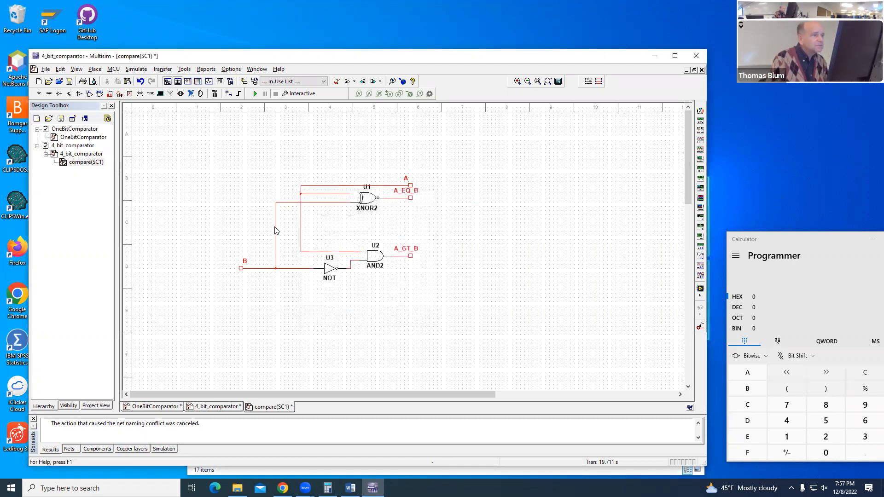
{"action": "left_click", "coordinate": [216, 407]}
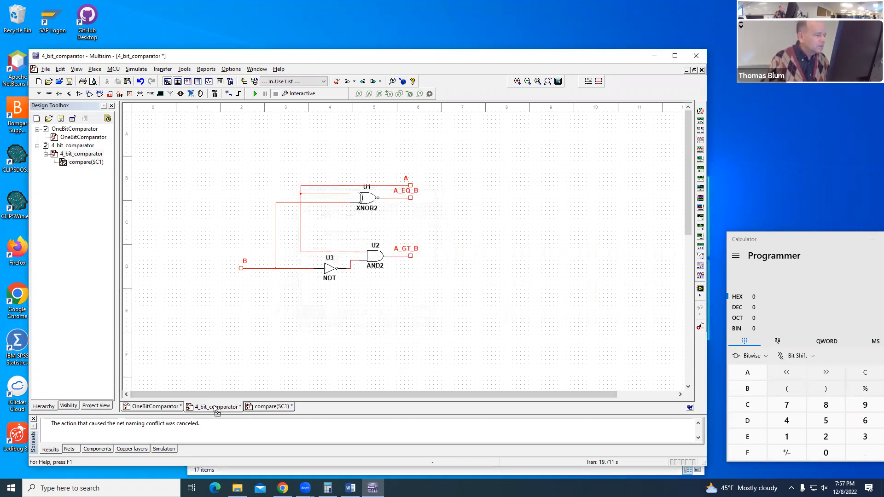
{"action": "right_click", "coordinate": [440, 223]}
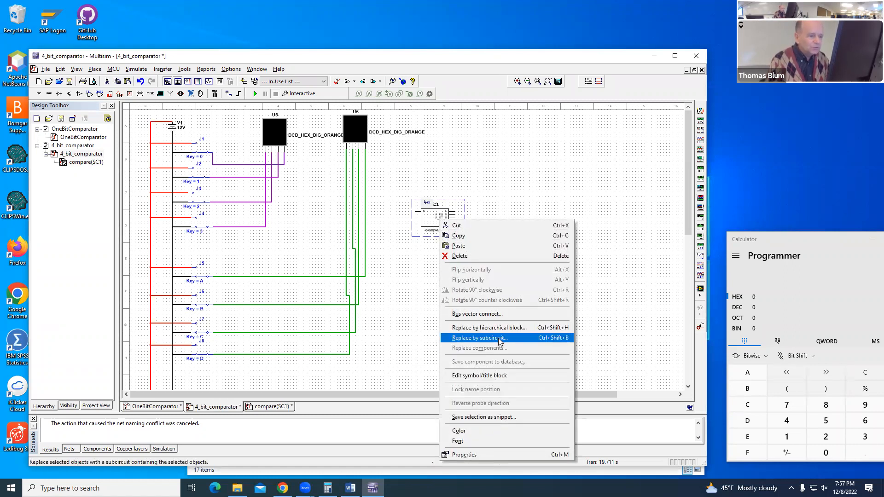
{"action": "left_click", "coordinate": [442, 217]}
{"action": "right_click", "coordinate": [441, 215]}
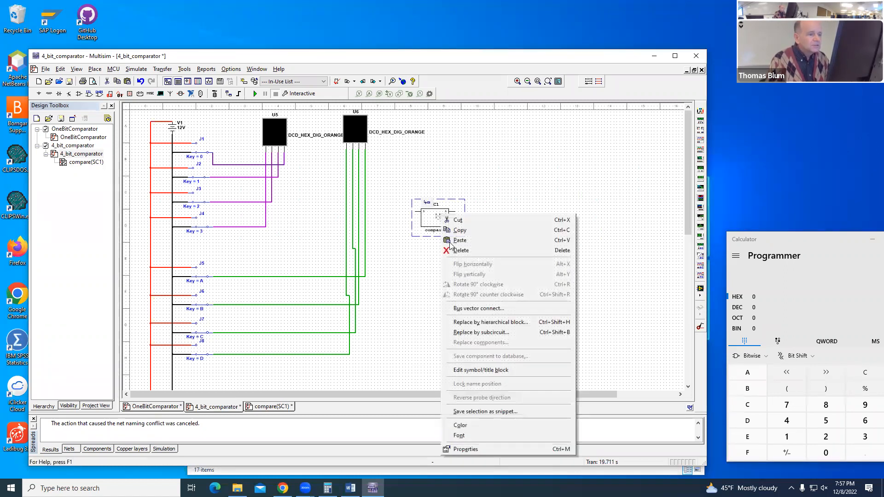
{"action": "left_click", "coordinate": [479, 370]}
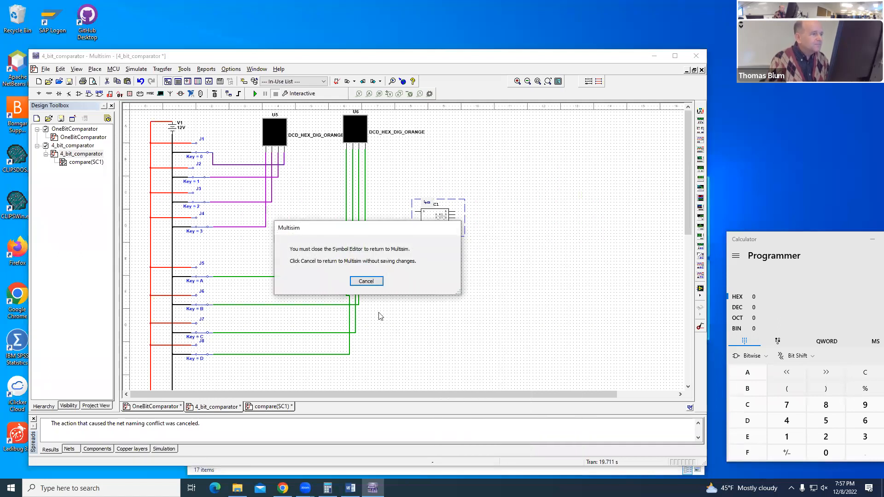
{"action": "left_click", "coordinate": [372, 283]}
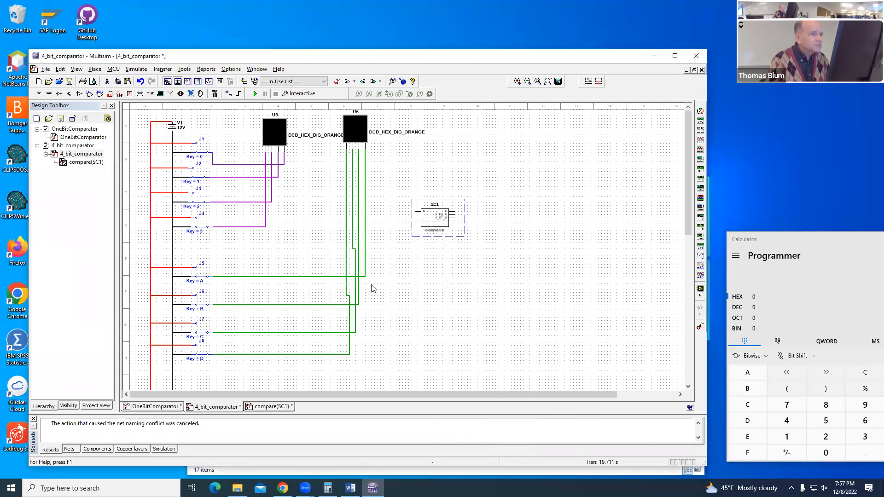
Step: Edit the compare subcircuit's symbol, moving pin B down level with A_GT_B and pin A to the block's left edge just above B
{"action": "right_click", "coordinate": [439, 218]}
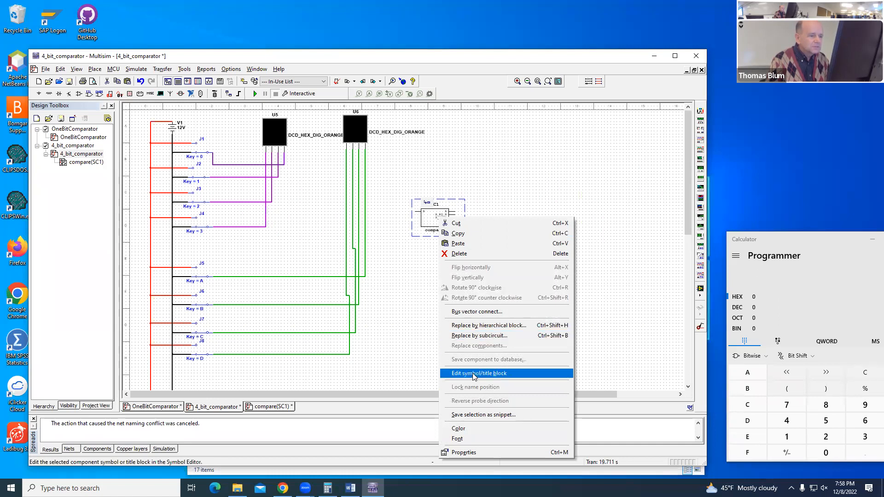
{"action": "left_click", "coordinate": [477, 374]}
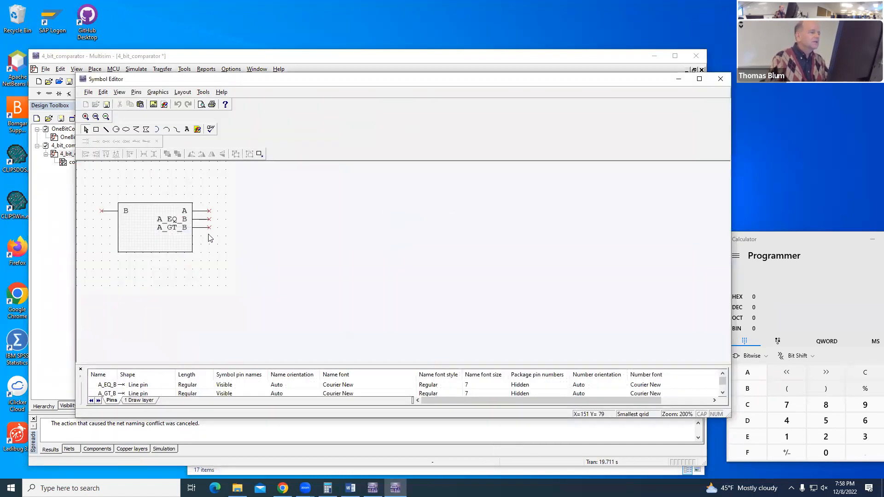
{"action": "left_click", "coordinate": [110, 211]}
{"action": "left_click_drag", "start_coordinate": [112, 215], "coordinate": [111, 232]}
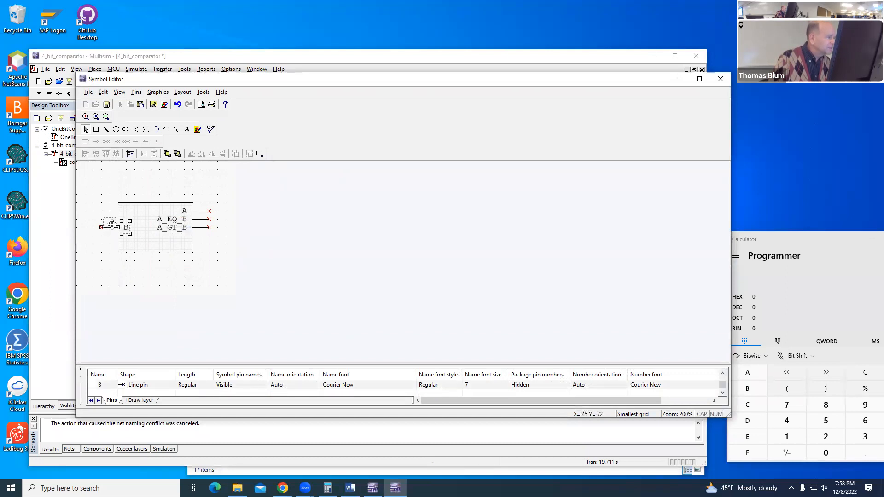
{"action": "left_click_drag", "start_coordinate": [203, 214], "coordinate": [109, 219]}
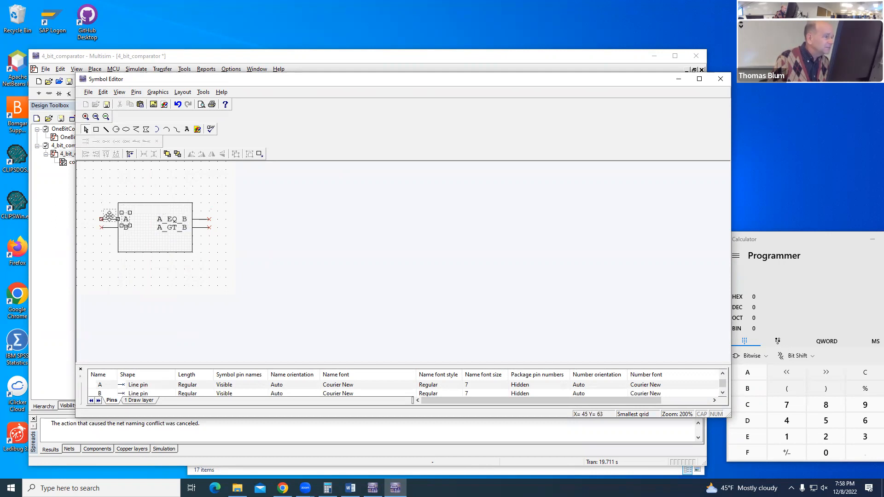
Step: Shrink the compare symbol's rectangle from above and below to fit closely around its pins, and save the symbol changes
{"action": "left_click", "coordinate": [144, 203]}
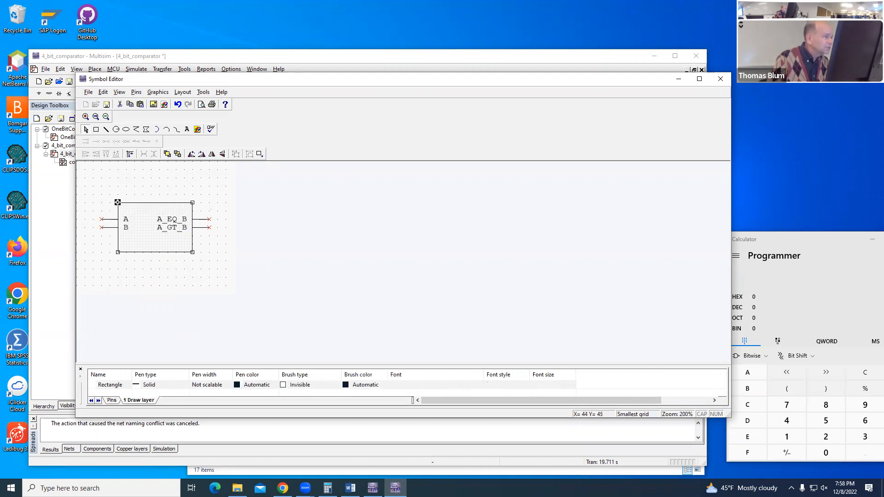
{"action": "left_click_drag", "start_coordinate": [119, 204], "coordinate": [118, 210]}
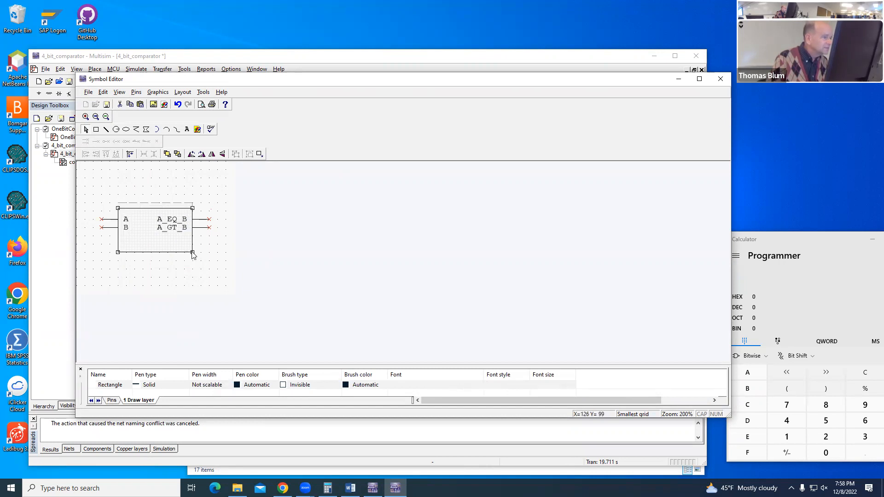
{"action": "left_click_drag", "start_coordinate": [192, 238], "coordinate": [191, 238]}
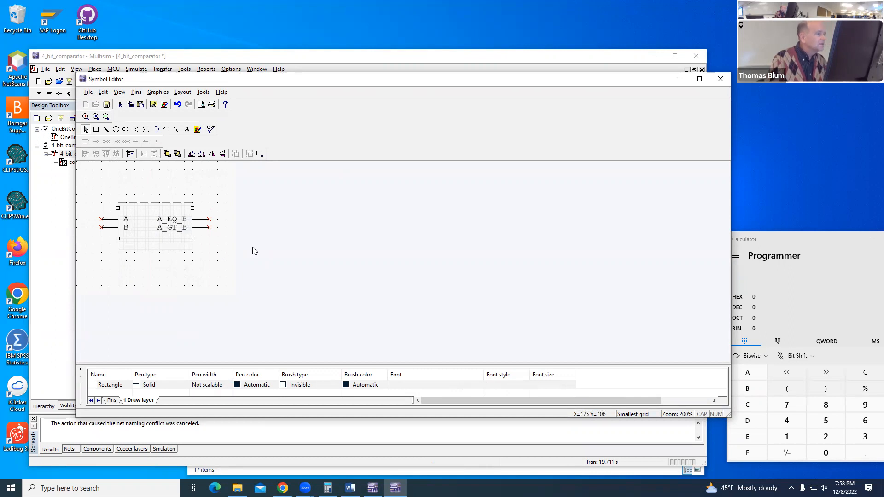
{"action": "left_click", "coordinate": [721, 81]}
{"action": "left_click", "coordinate": [383, 267]}
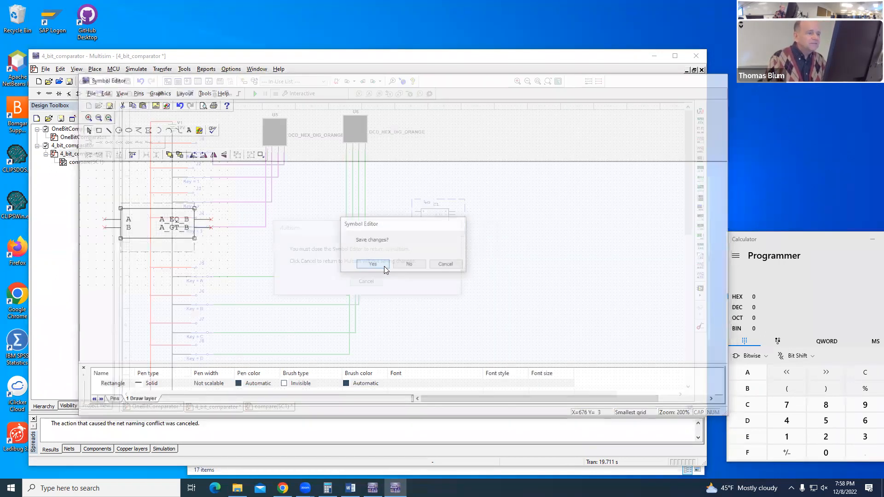
Step: Copy the compare subcircuit SC1 and paste three more copies in a column beneath it
{"action": "left_click_drag", "start_coordinate": [428, 220], "coordinate": [425, 222]}
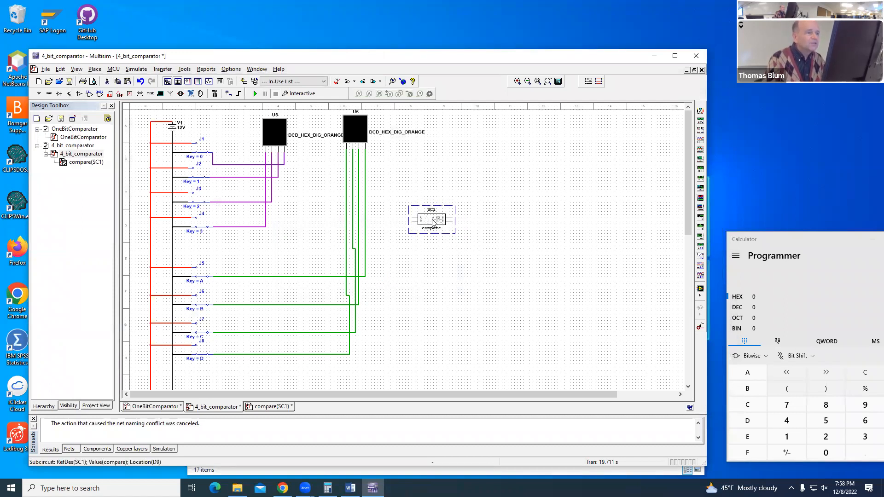
{"action": "right_click", "coordinate": [429, 218]}
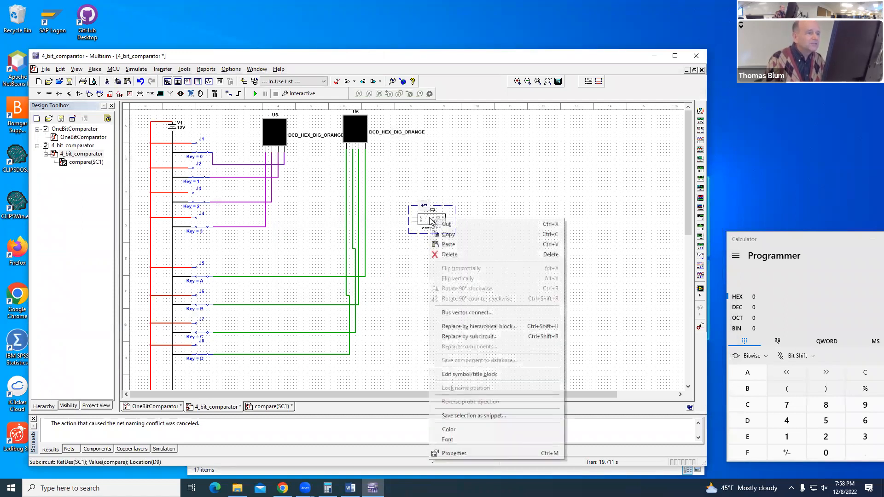
{"action": "left_click", "coordinate": [446, 235]}
{"action": "right_click", "coordinate": [428, 252]}
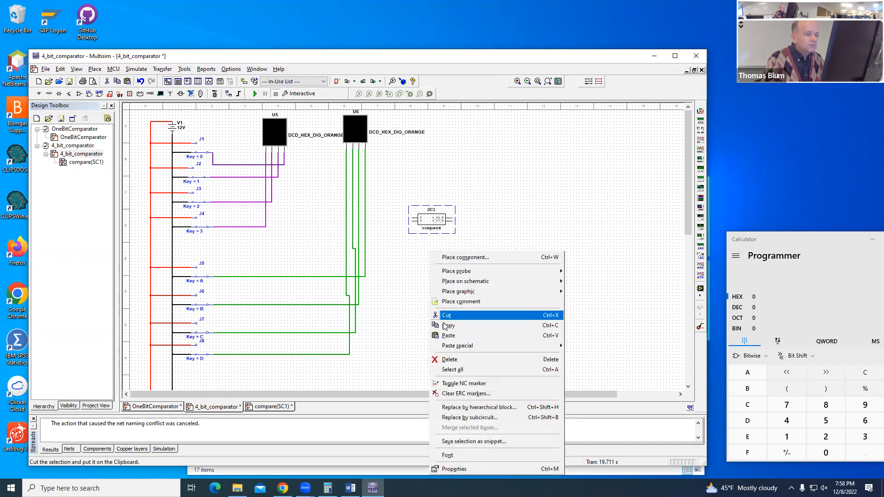
{"action": "left_click", "coordinate": [446, 335]}
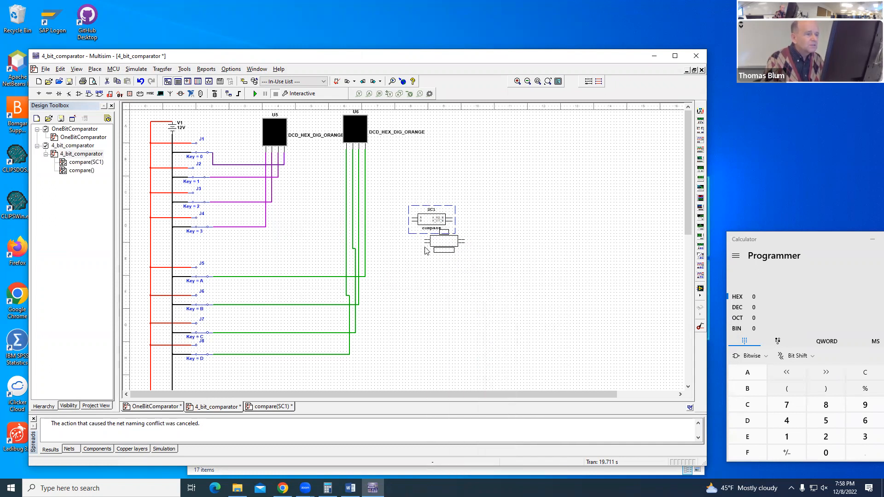
{"action": "left_click", "coordinate": [413, 256]}
{"action": "right_click", "coordinate": [430, 283]}
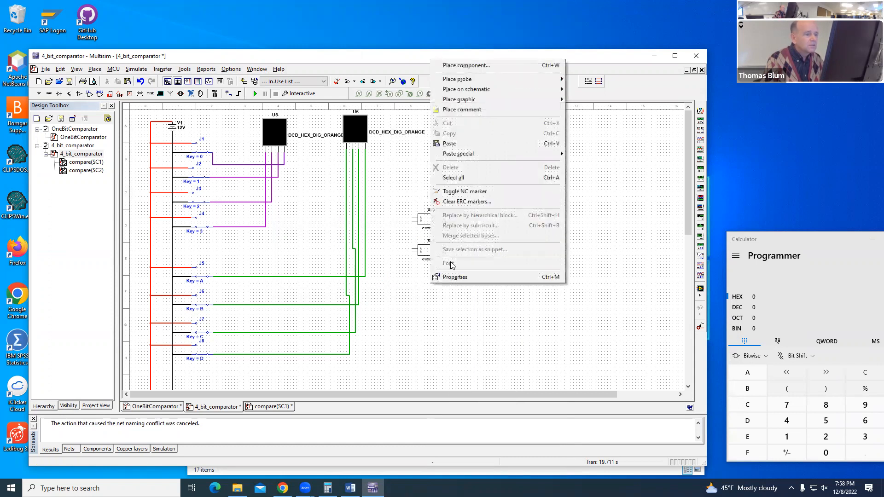
{"action": "left_click", "coordinate": [450, 144]}
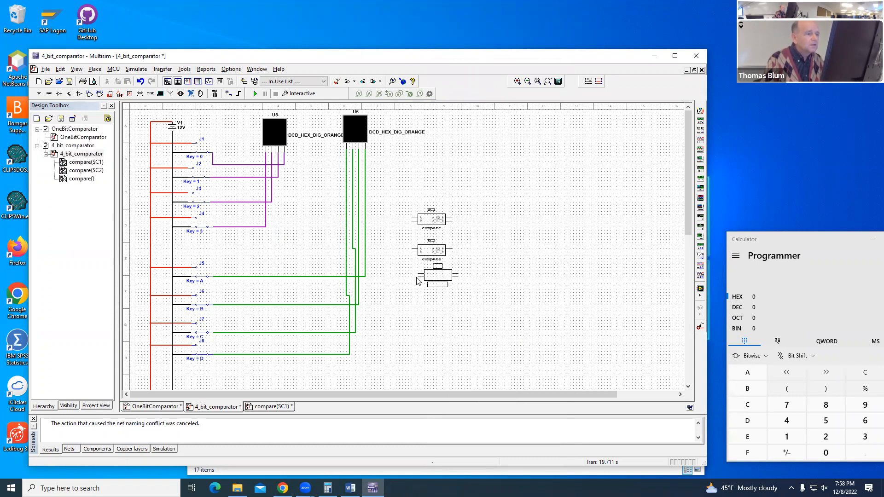
{"action": "left_click", "coordinate": [414, 281]}
{"action": "right_click", "coordinate": [433, 310]}
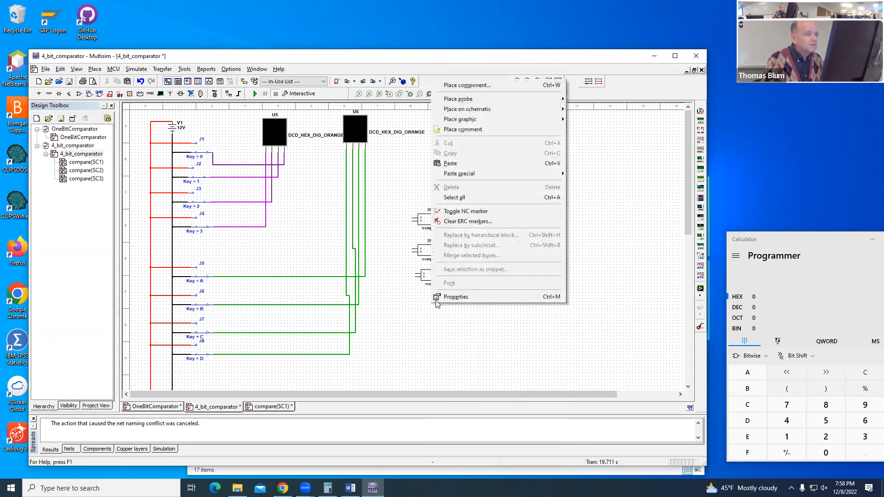
{"action": "left_click", "coordinate": [457, 163]}
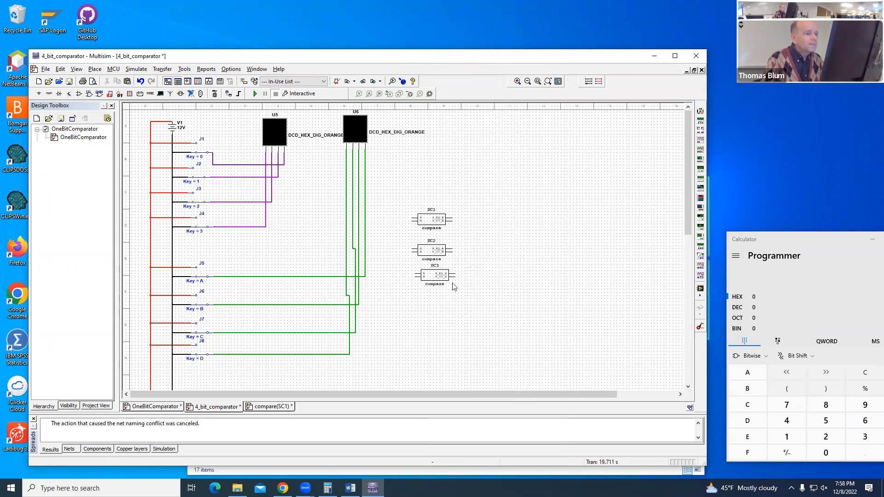
{"action": "left_click", "coordinate": [417, 303]}
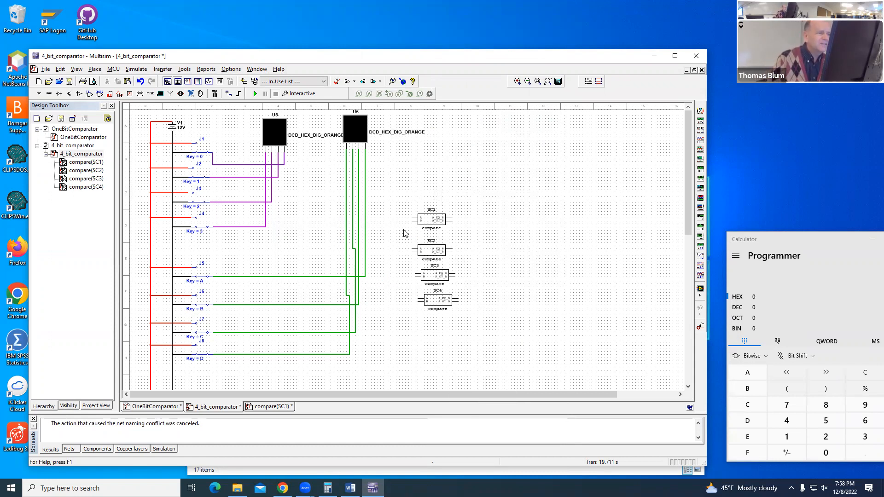
Step: Wire SC1's pin A straight across to the switch J4 net and its pin B to the switch J8 net
{"action": "left_click", "coordinate": [411, 218]}
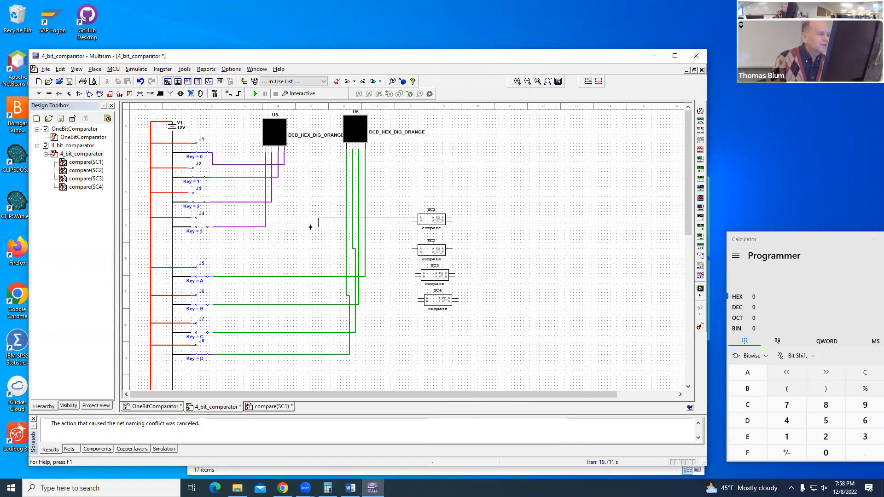
{"action": "left_click", "coordinate": [266, 218]}
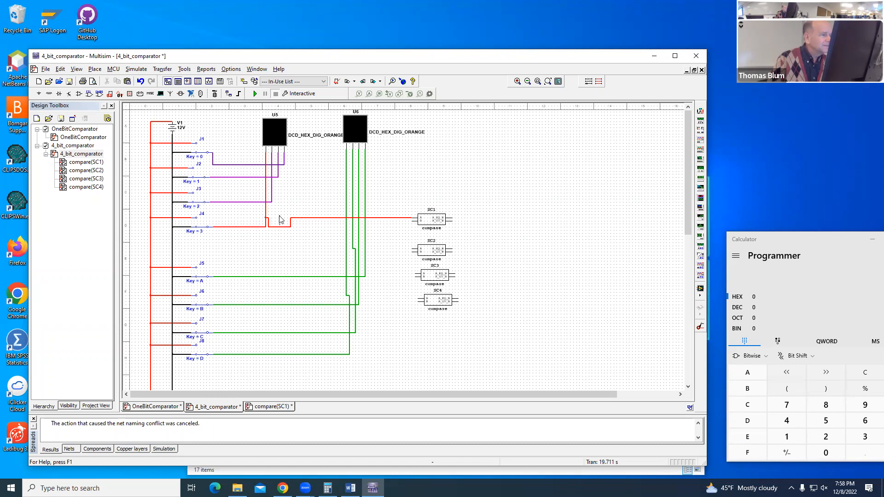
{"action": "left_click_drag", "start_coordinate": [280, 227], "coordinate": [288, 218]}
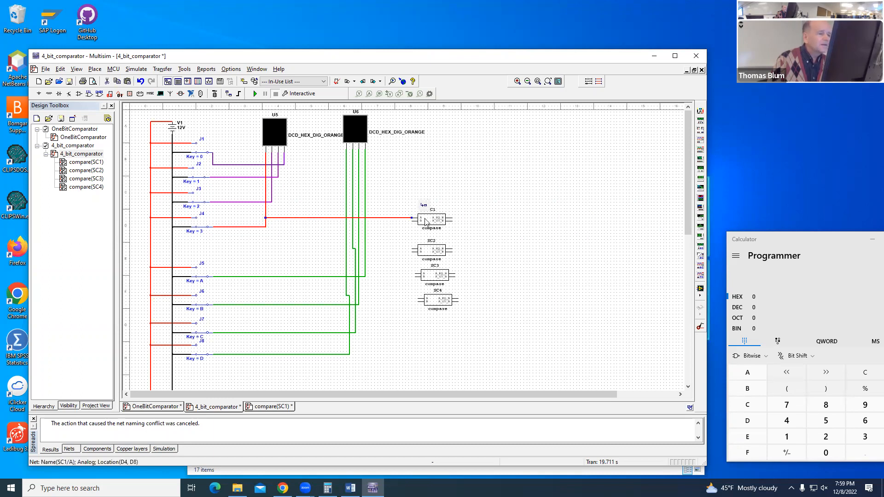
{"action": "left_click", "coordinate": [412, 221]}
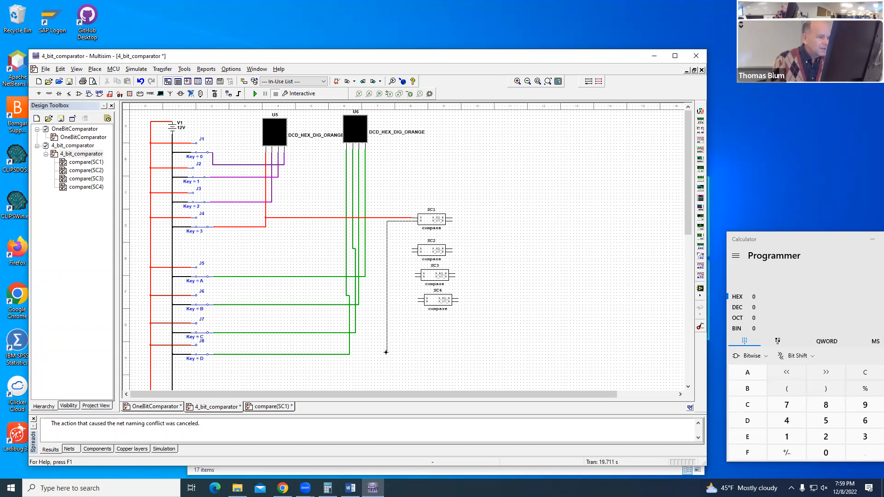
{"action": "left_click", "coordinate": [349, 355]}
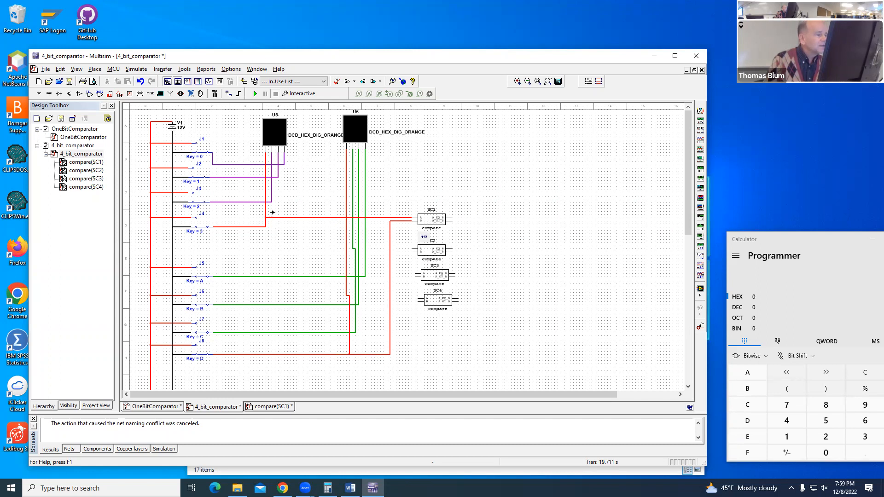
Step: Wire SC2's pin A to the switch J3 net and its pin B to the switch J7 net
{"action": "left_click", "coordinate": [272, 201]}
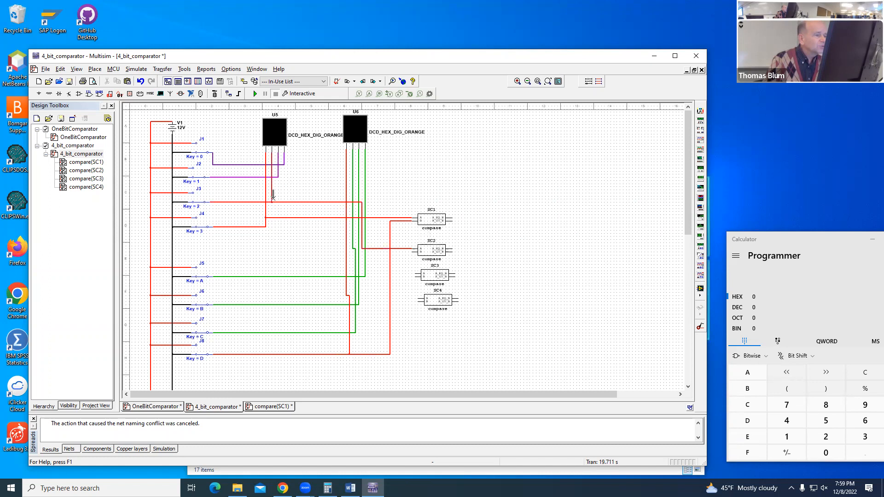
{"action": "left_click_drag", "start_coordinate": [411, 252], "coordinate": [359, 341]}
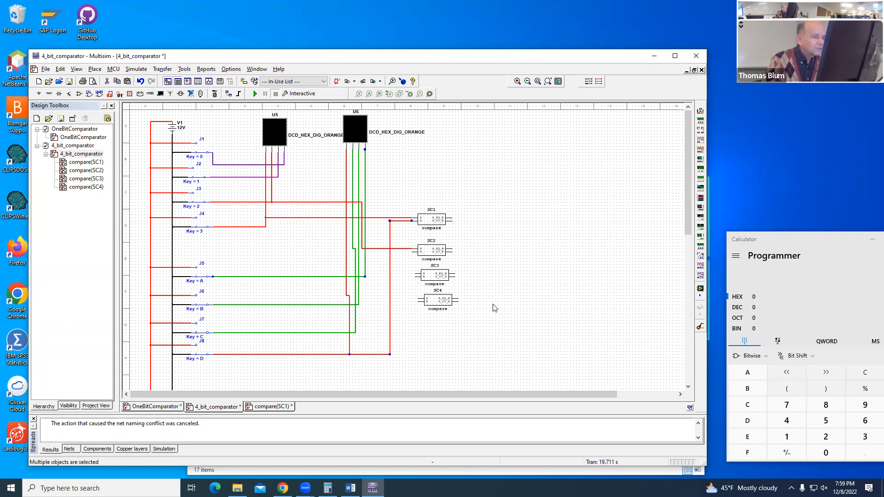
{"action": "left_click", "coordinate": [411, 251]}
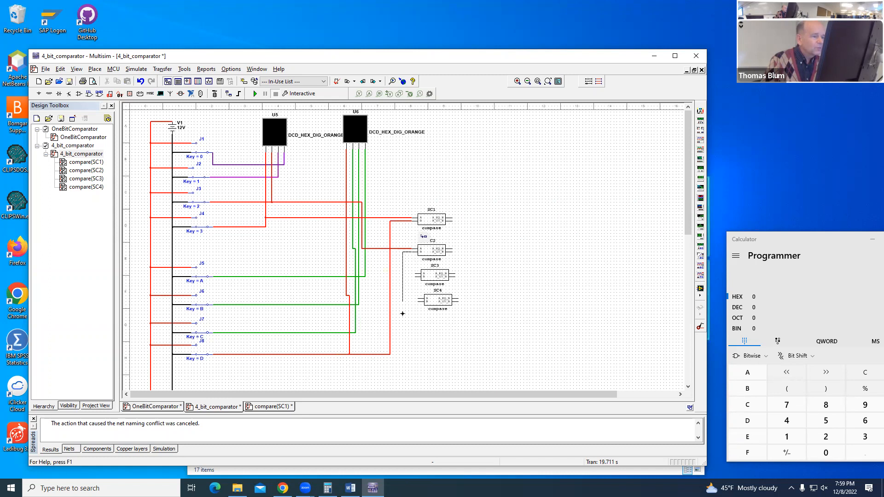
{"action": "left_click", "coordinate": [355, 332]}
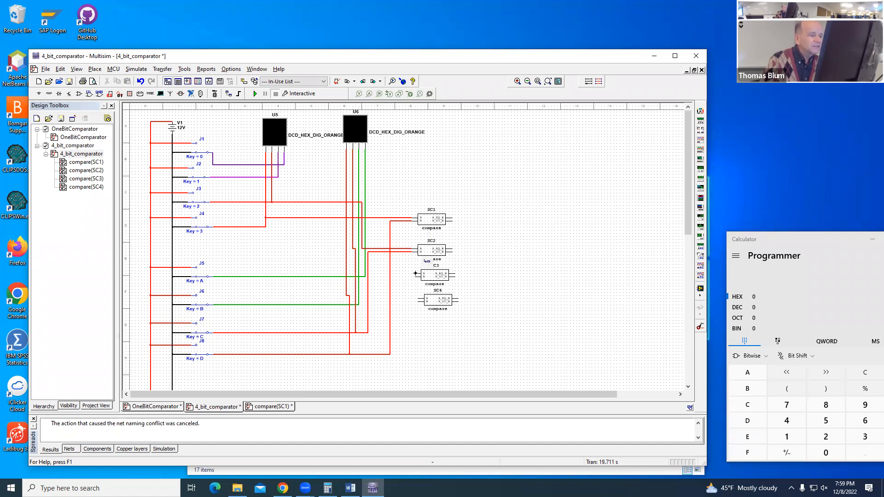
Step: Wire SC3's pin A to the switch J2 net and its pin B to the switch J6 net
{"action": "left_click", "coordinate": [416, 273]}
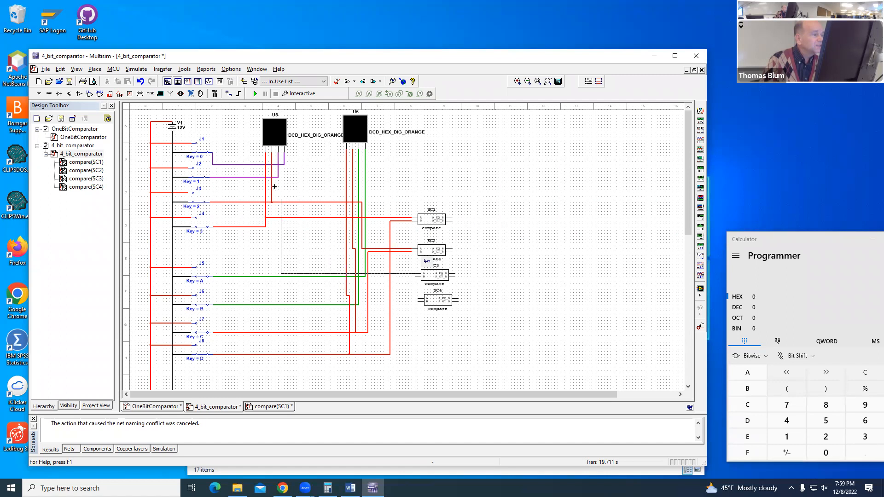
{"action": "left_click", "coordinate": [278, 178]}
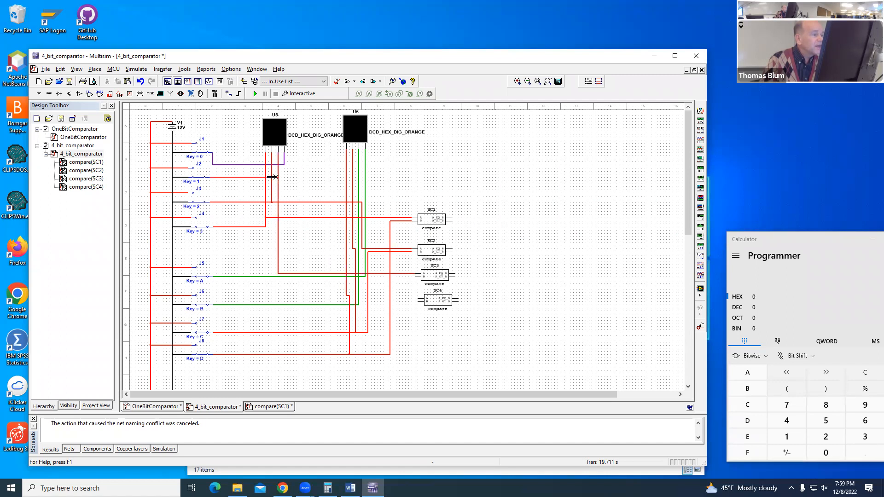
{"action": "left_click", "coordinate": [417, 278]}
{"action": "left_click", "coordinate": [360, 289]}
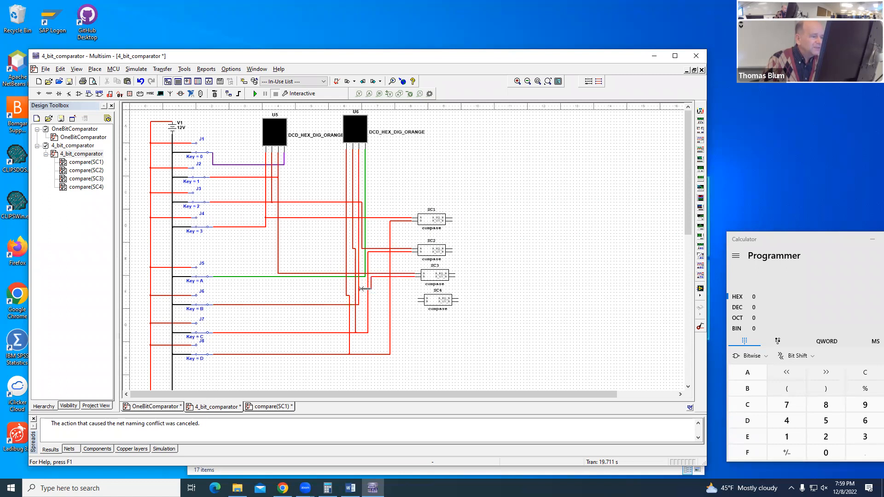
Step: Wire SC4's pin A to the switch J1 net and its pin B to the switch J5 net
{"action": "left_click", "coordinate": [418, 298]}
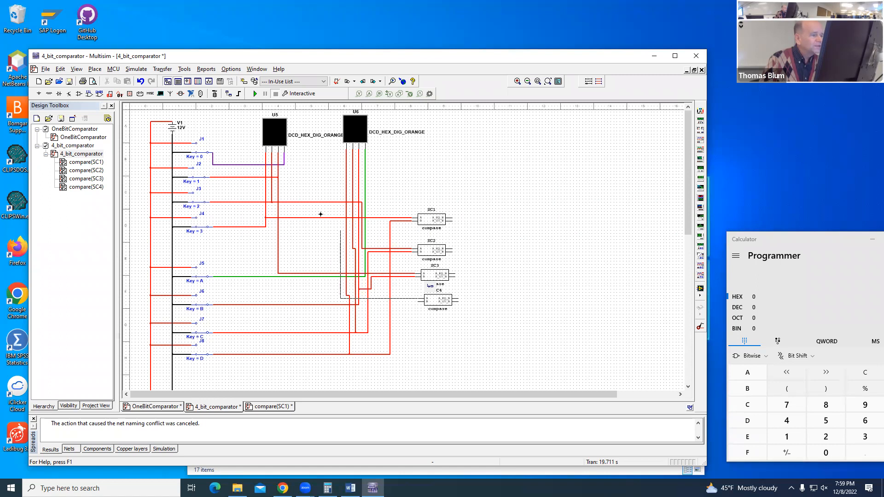
{"action": "left_click", "coordinate": [285, 166]}
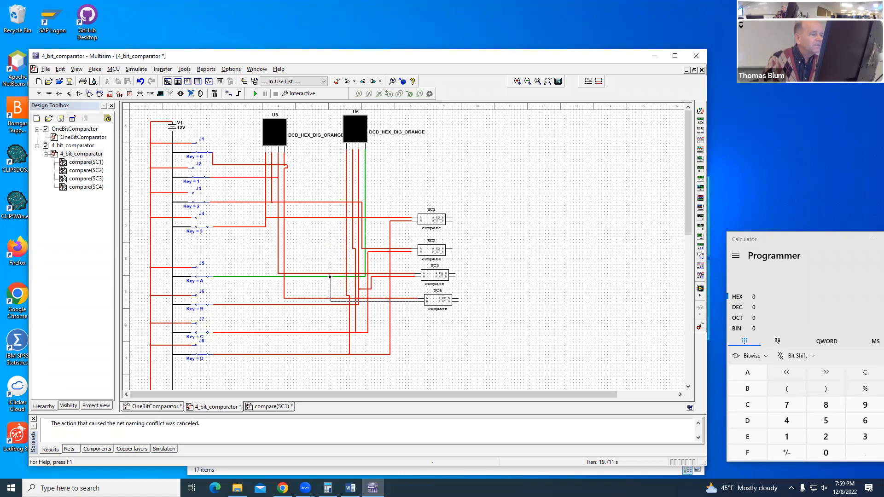
{"action": "left_click", "coordinate": [330, 277]}
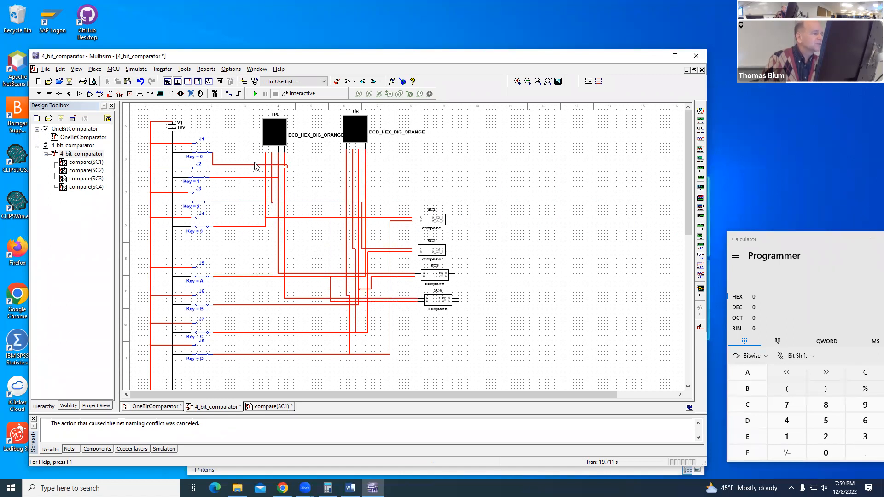
Step: Recolor the nets from switches J1 and J2 to magenta-purple shades
{"action": "right_click", "coordinate": [256, 166]}
{"action": "left_click", "coordinate": [276, 185]}
{"action": "left_click", "coordinate": [362, 236]}
{"action": "left_click", "coordinate": [442, 212]}
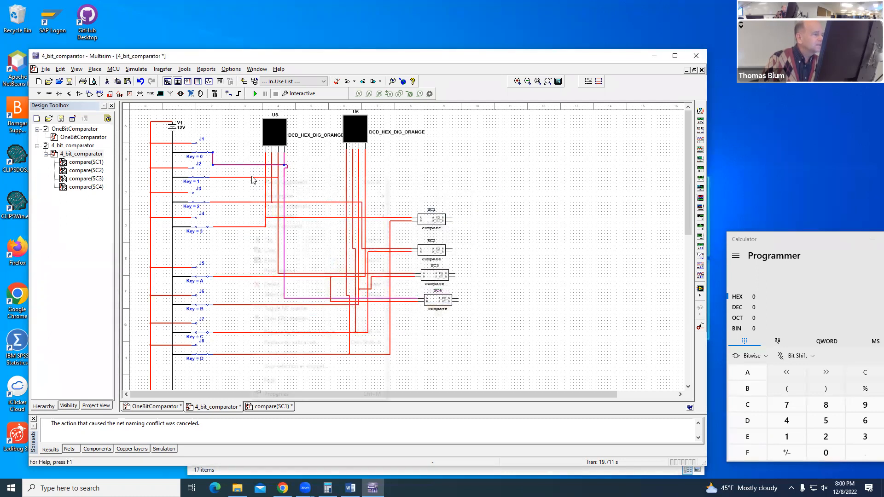
{"action": "mouse_move", "coordinate": [291, 196]}
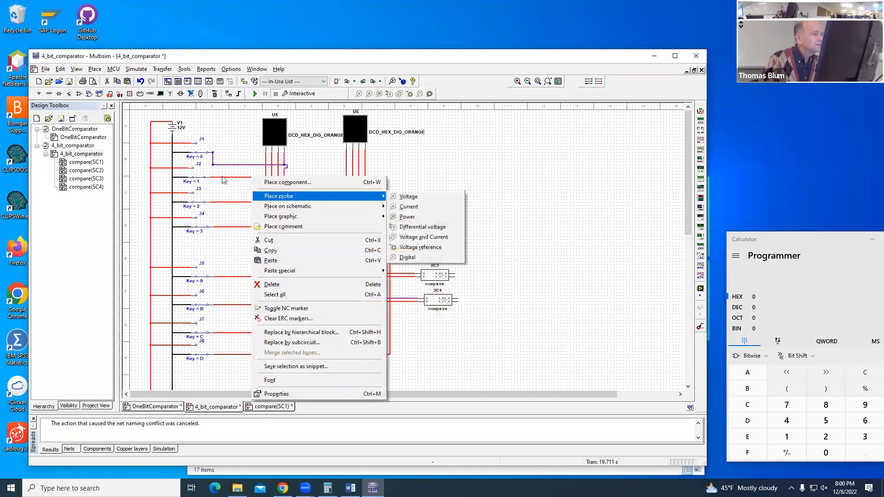
{"action": "right_click", "coordinate": [223, 179]}
{"action": "left_click", "coordinate": [257, 197]}
{"action": "left_click", "coordinate": [365, 239]}
{"action": "left_click", "coordinate": [442, 212]}
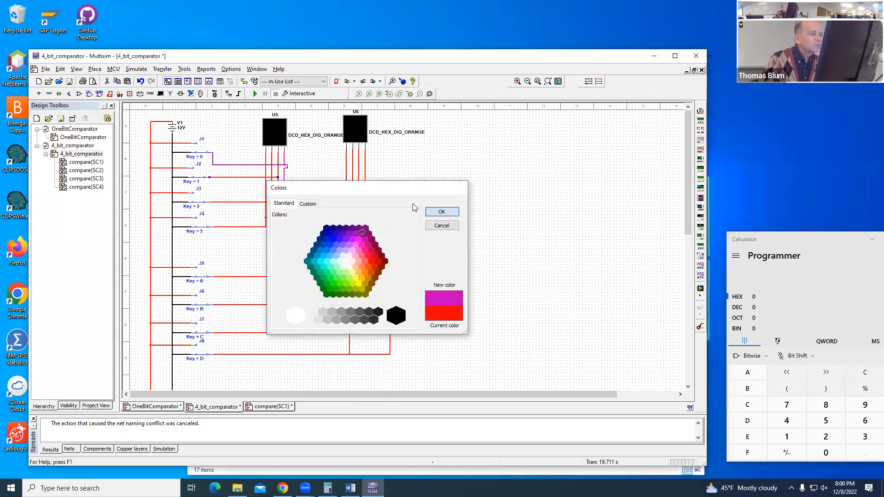
Step: Recolor the nets from switches J3 and J4 to magenta shades matching the other U5 input nets
{"action": "right_click", "coordinate": [251, 204]}
{"action": "left_click", "coordinate": [232, 206]}
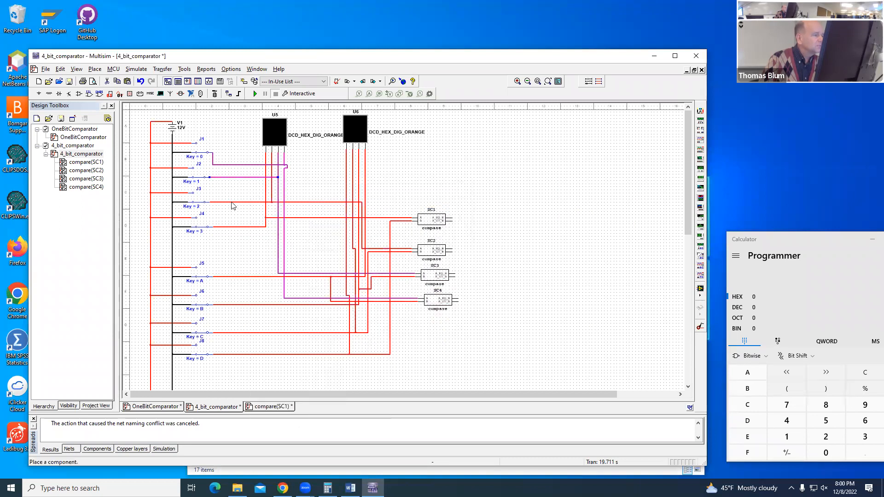
{"action": "right_click", "coordinate": [233, 206]}
{"action": "left_click", "coordinate": [258, 222]}
{"action": "left_click", "coordinate": [360, 238]}
{"action": "key", "text": "Return"}
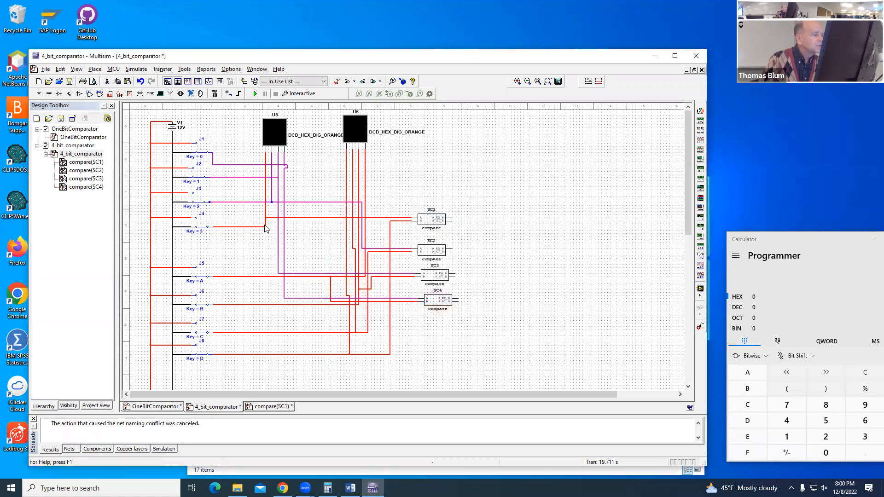
{"action": "right_click", "coordinate": [265, 225]}
{"action": "left_click", "coordinate": [287, 246]}
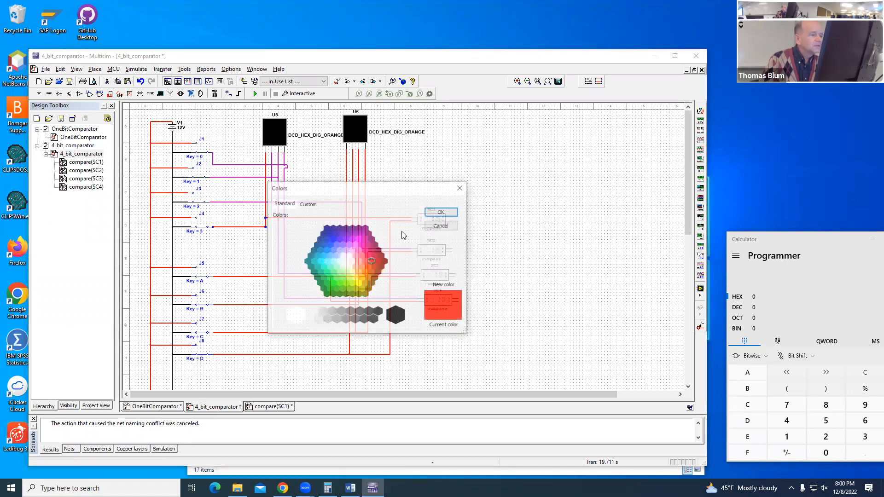
{"action": "left_click", "coordinate": [362, 234]}
{"action": "left_click", "coordinate": [442, 212]}
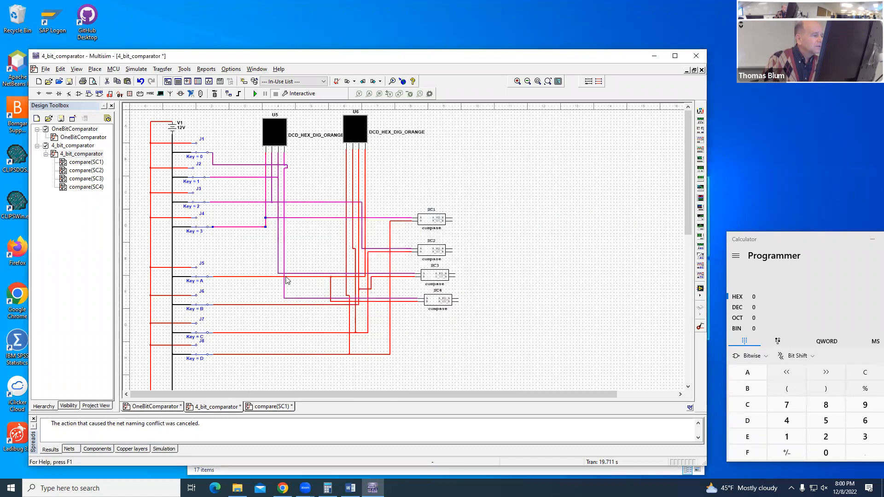
Step: Recolor the nets from switches J5 and J6 to dark green
{"action": "right_click", "coordinate": [262, 279]}
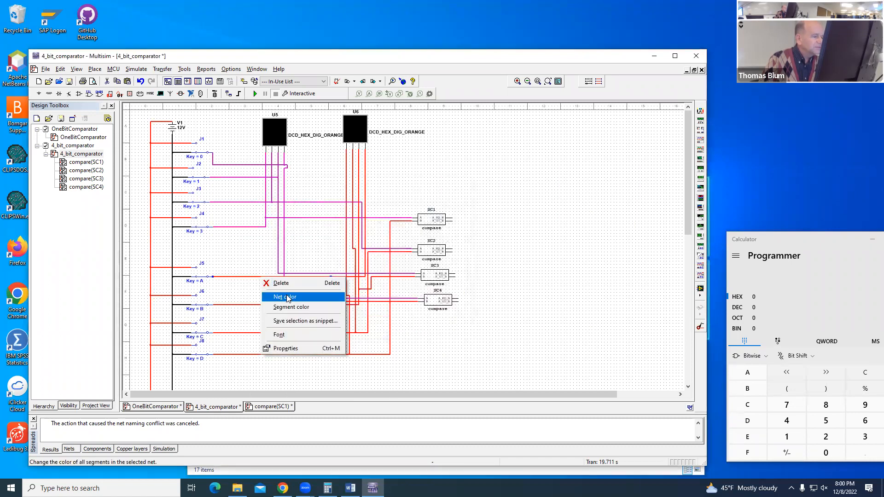
{"action": "left_click", "coordinate": [284, 298]}
{"action": "left_click", "coordinate": [331, 288]}
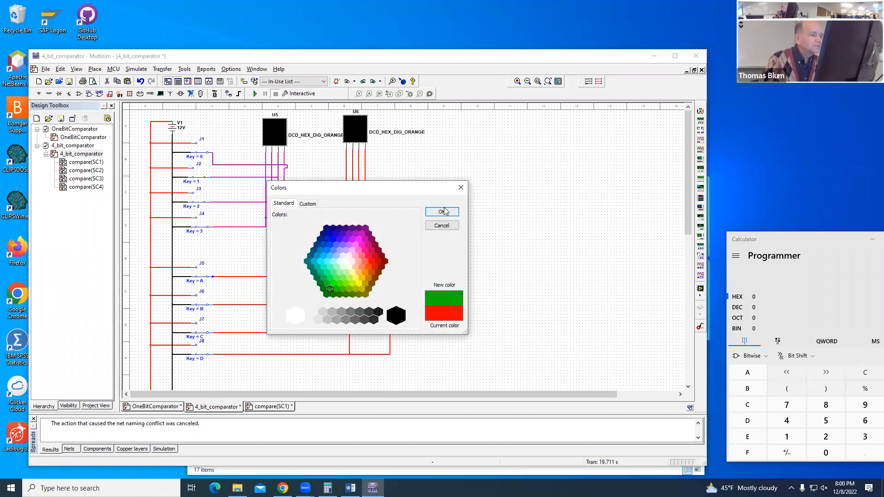
{"action": "left_click", "coordinate": [441, 212]}
{"action": "right_click", "coordinate": [282, 308]}
{"action": "left_click", "coordinate": [297, 322]}
{"action": "left_click", "coordinate": [333, 285]}
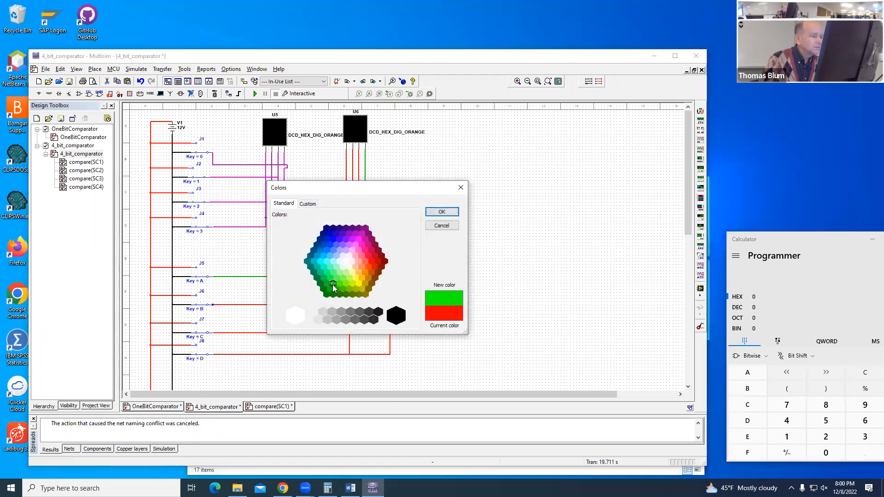
{"action": "left_click", "coordinate": [442, 212]}
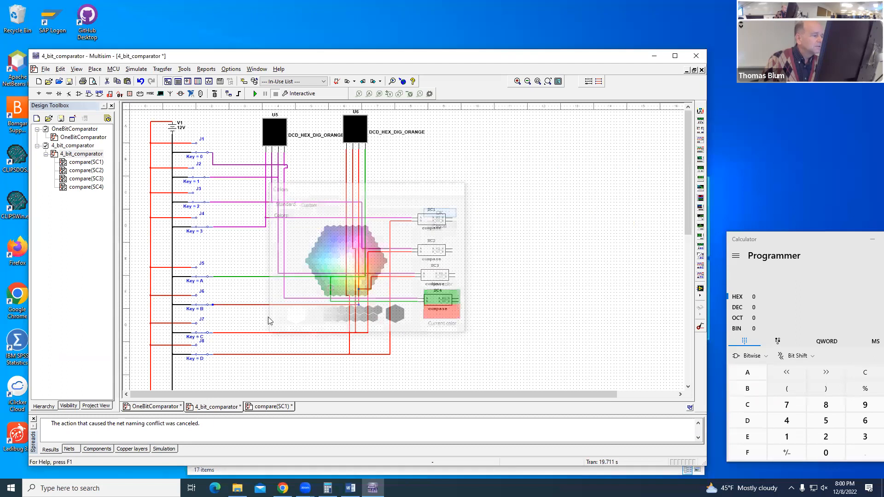
Step: Recolor the nets from switches J7 and J8 to the same green as the other U6 input nets
{"action": "right_click", "coordinate": [264, 336]}
{"action": "left_click", "coordinate": [280, 352]}
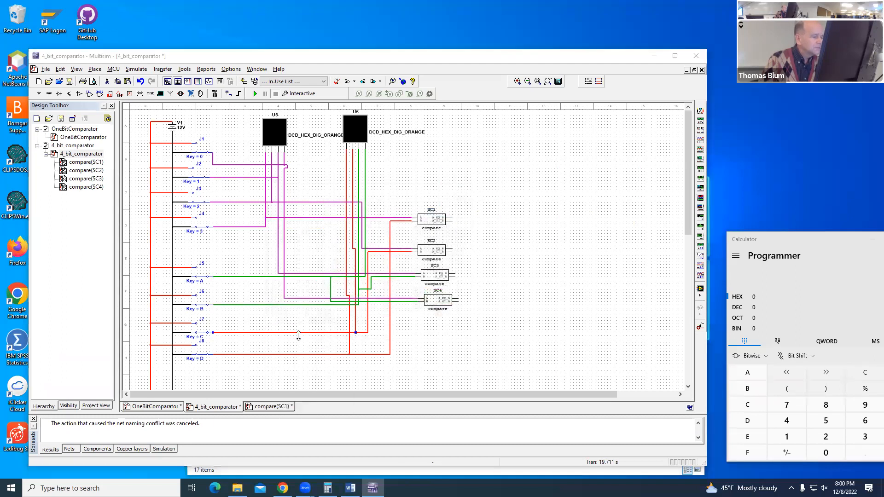
{"action": "left_click", "coordinate": [330, 293]}
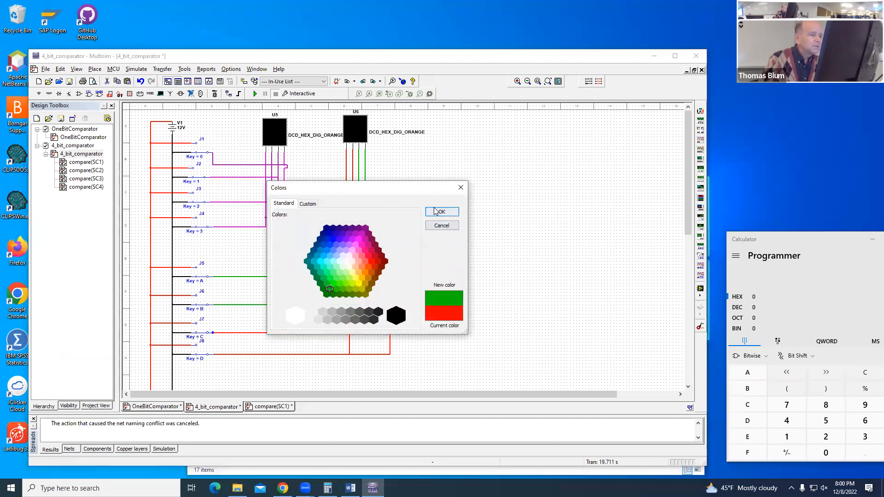
{"action": "left_click", "coordinate": [441, 211]}
{"action": "right_click", "coordinate": [293, 355]}
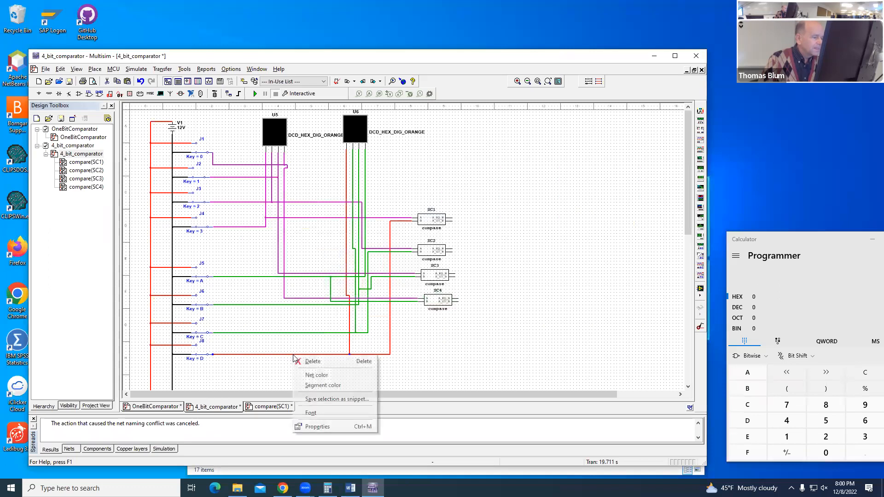
{"action": "left_click", "coordinate": [308, 371]}
{"action": "left_click", "coordinate": [330, 288]}
{"action": "left_click", "coordinate": [438, 212]}
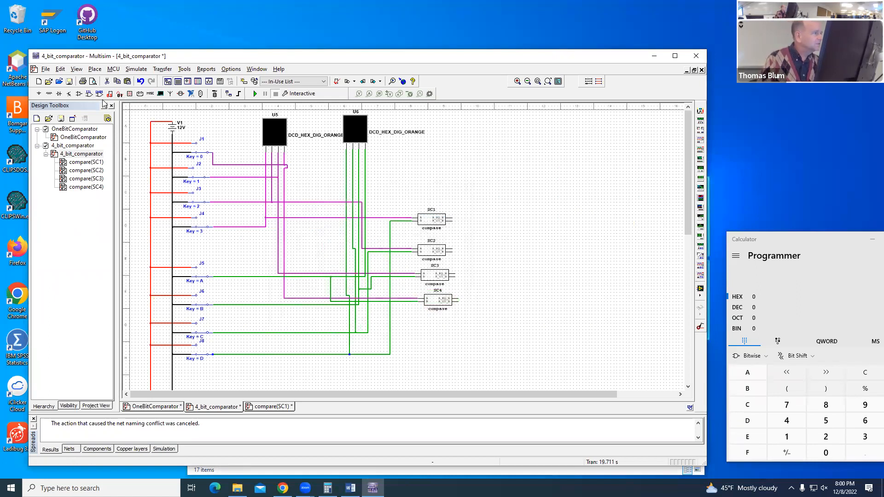
Step: Add the text label "8's place" just above the output side of subcircuit SC1
{"action": "left_click", "coordinate": [94, 69]}
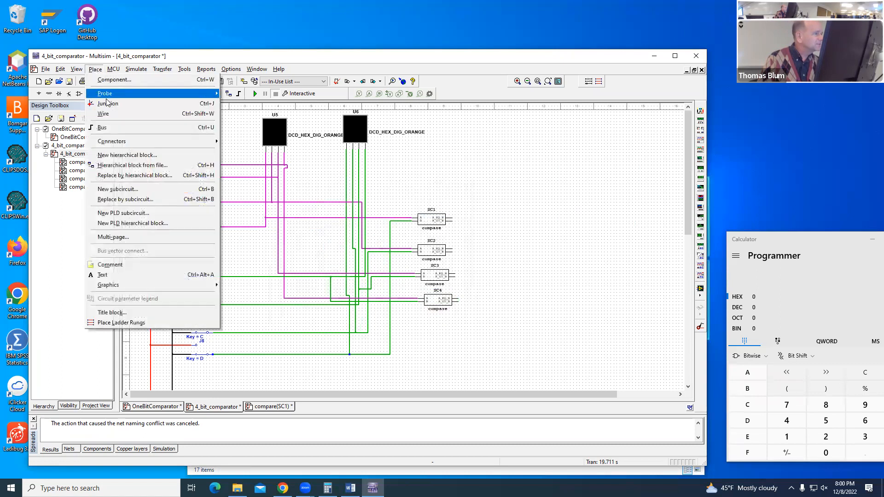
{"action": "left_click", "coordinate": [115, 274]}
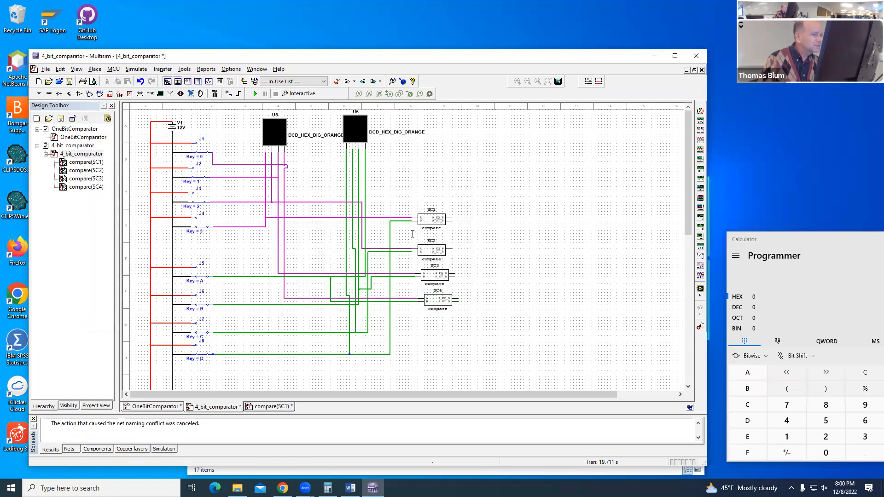
{"action": "left_click", "coordinate": [447, 205]}
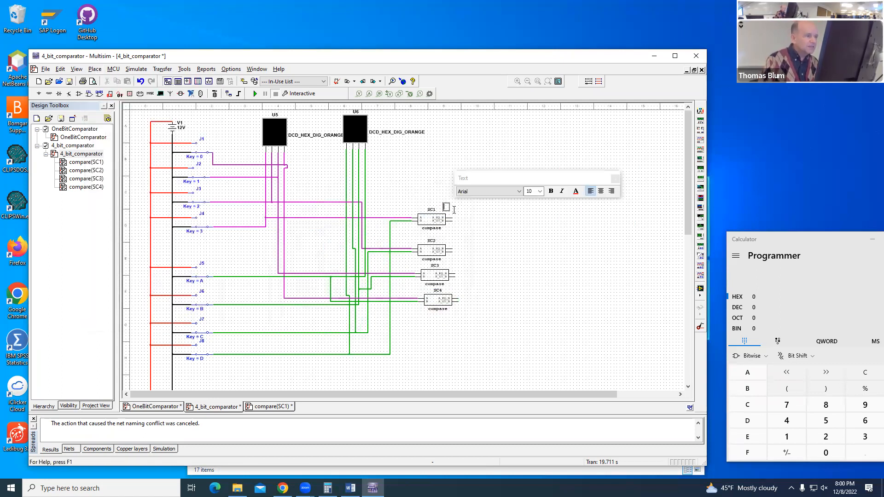
{"action": "type", "text": "\"8 place"}
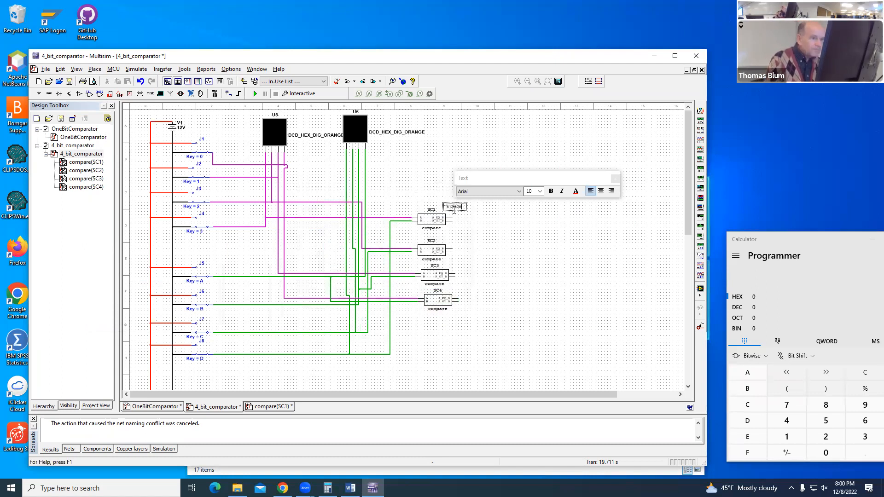
{"action": "left_click", "coordinate": [516, 235]}
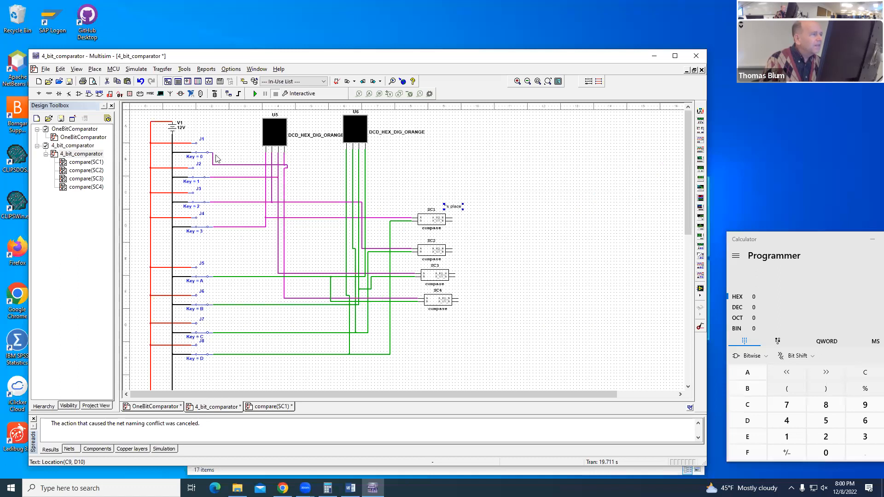
Step: Add the text label "1's place" just above the output side of subcircuit SC4
{"action": "left_click", "coordinate": [94, 69]}
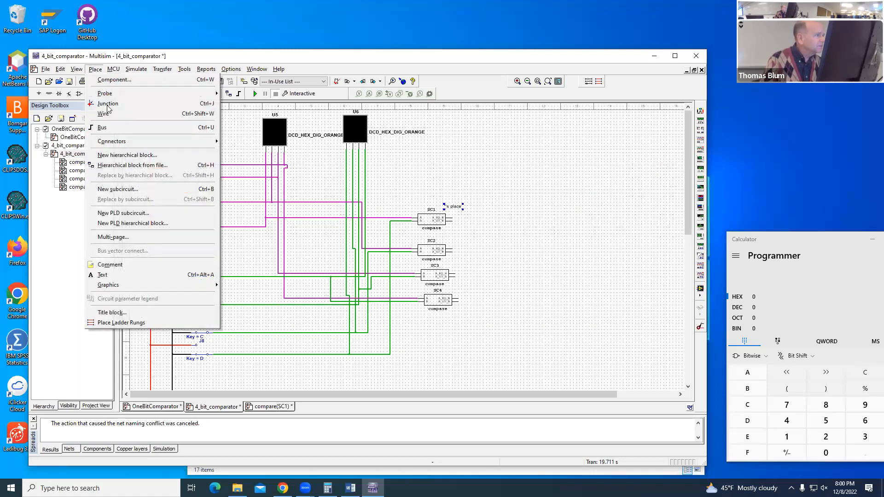
{"action": "left_click", "coordinate": [102, 275]}
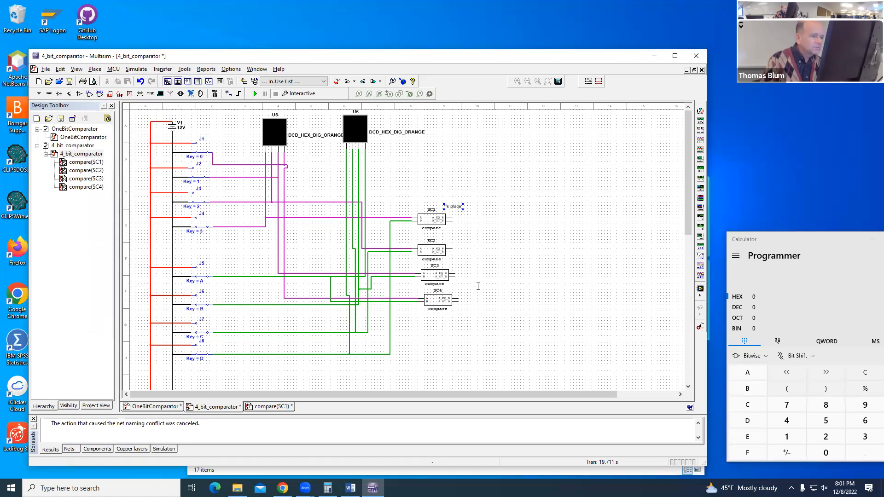
{"action": "left_click", "coordinate": [459, 292]}
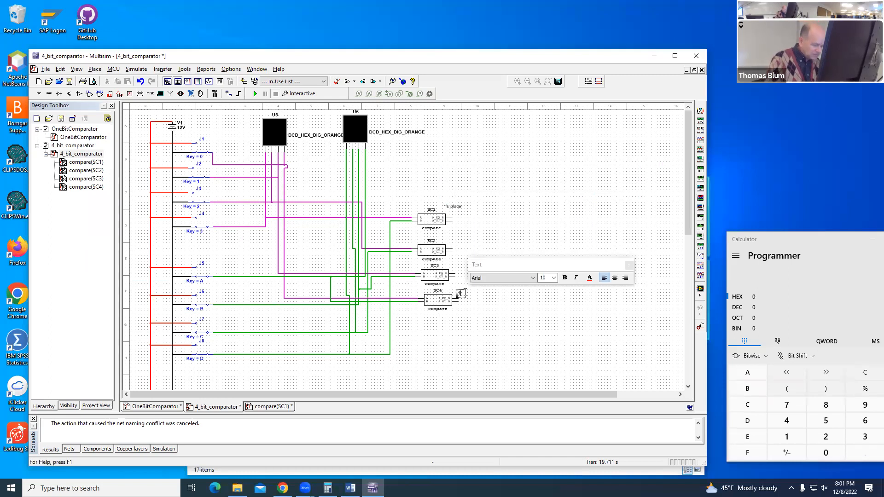
{"action": "type", "text": "1's place"}
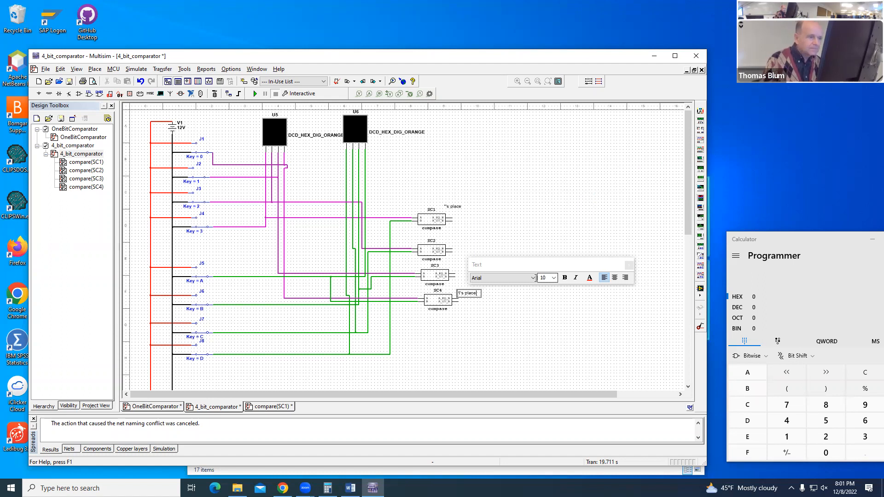
{"action": "left_click", "coordinate": [539, 335]}
Step: Draw long horizontal open-ended wires from both output pins of SC1 and both output pins of SC2
{"action": "left_click", "coordinate": [457, 217]}
{"action": "double_click", "coordinate": [660, 218]}
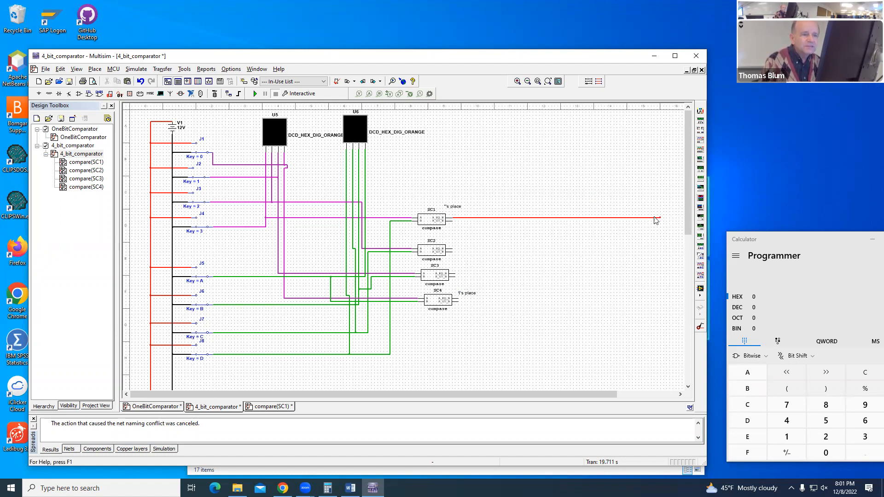
{"action": "left_click", "coordinate": [453, 220]}
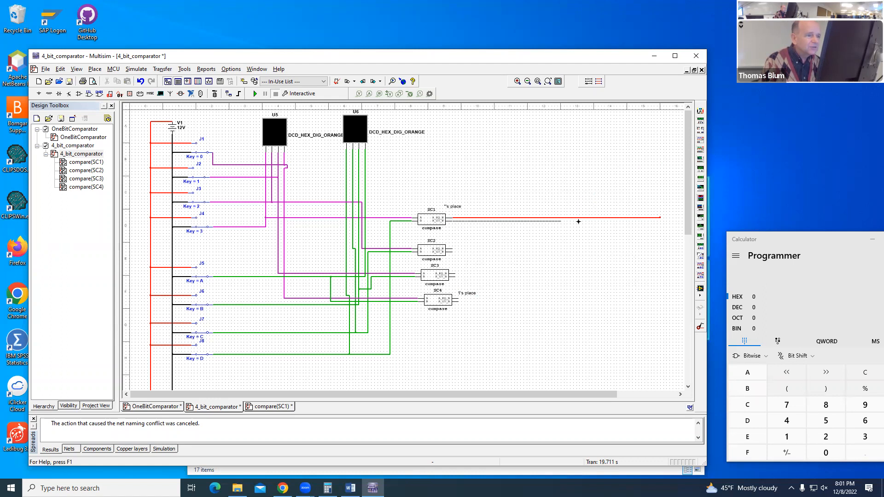
{"action": "double_click", "coordinate": [661, 223]}
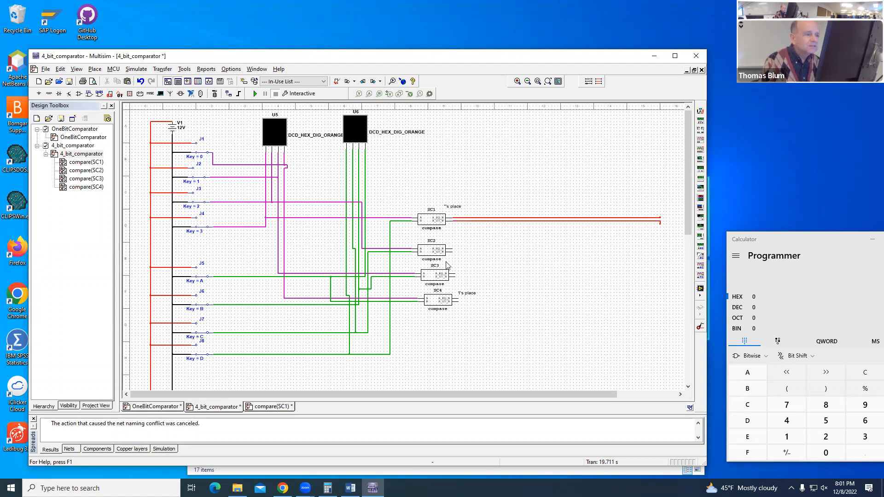
{"action": "left_click", "coordinate": [453, 248]}
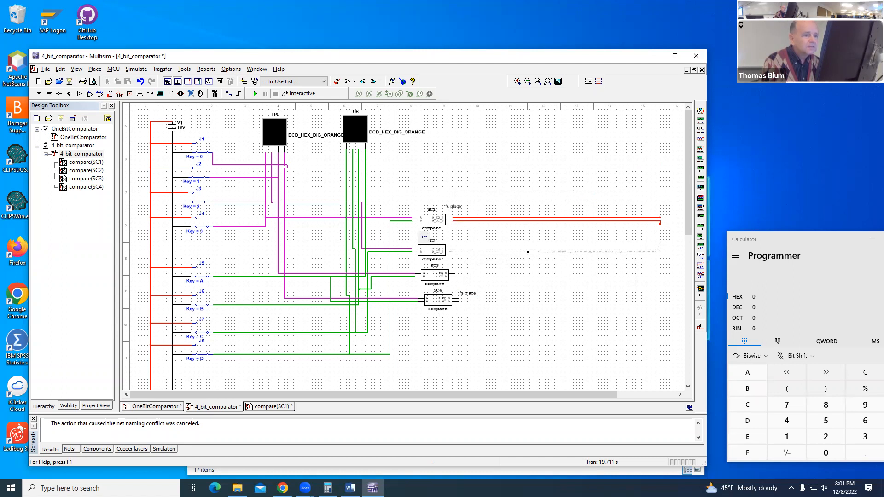
{"action": "left_click", "coordinate": [661, 248]}
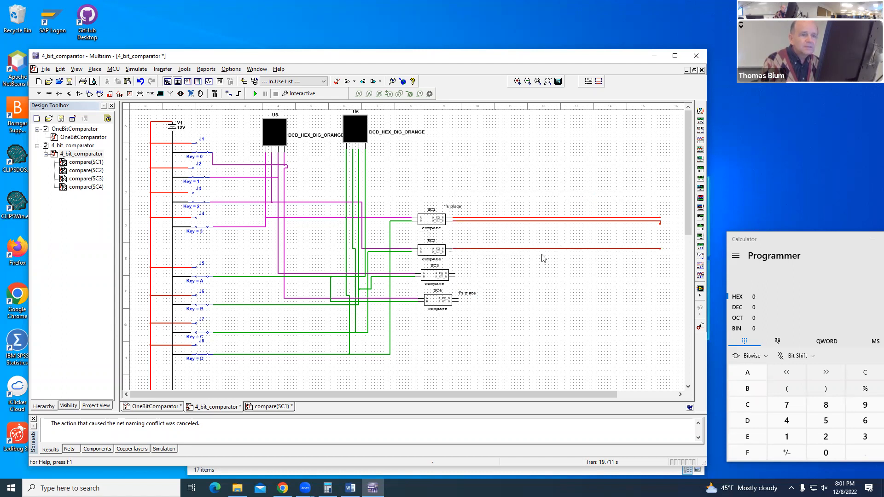
{"action": "left_click", "coordinate": [450, 252]}
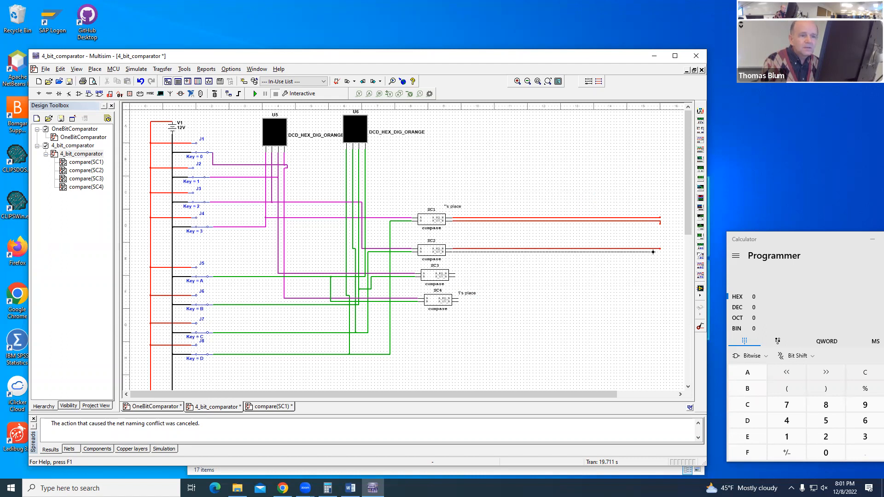
{"action": "left_click", "coordinate": [660, 251]}
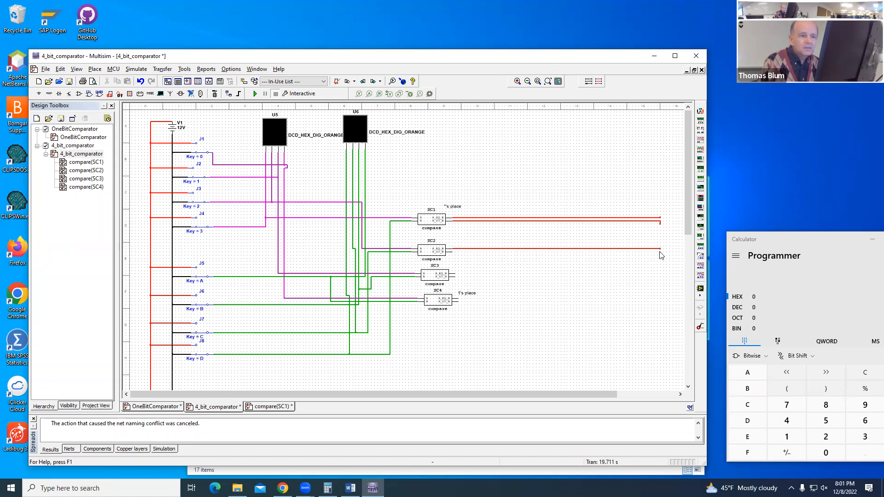
Step: Draw long horizontal open-ended wires from both output pins of SC3 and SC4, ending near the SC1 and SC2 wire ends
{"action": "left_click", "coordinate": [456, 273]}
{"action": "left_click", "coordinate": [657, 273]}
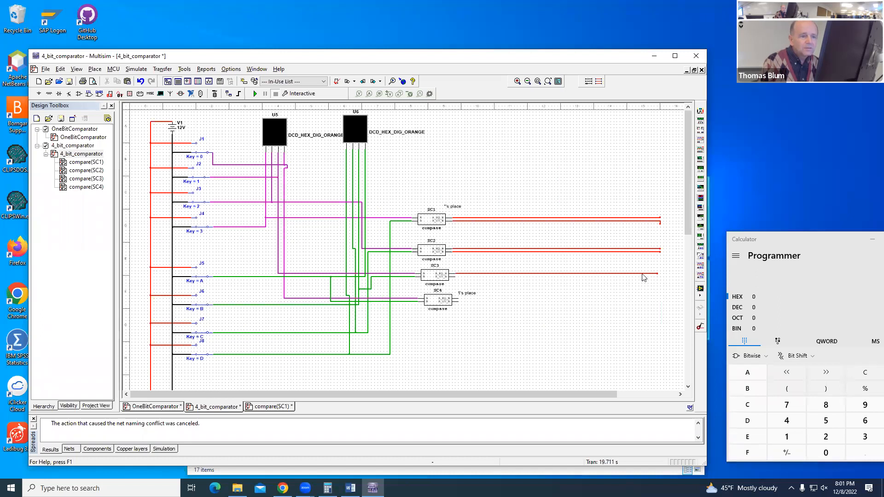
{"action": "left_click", "coordinate": [456, 276]}
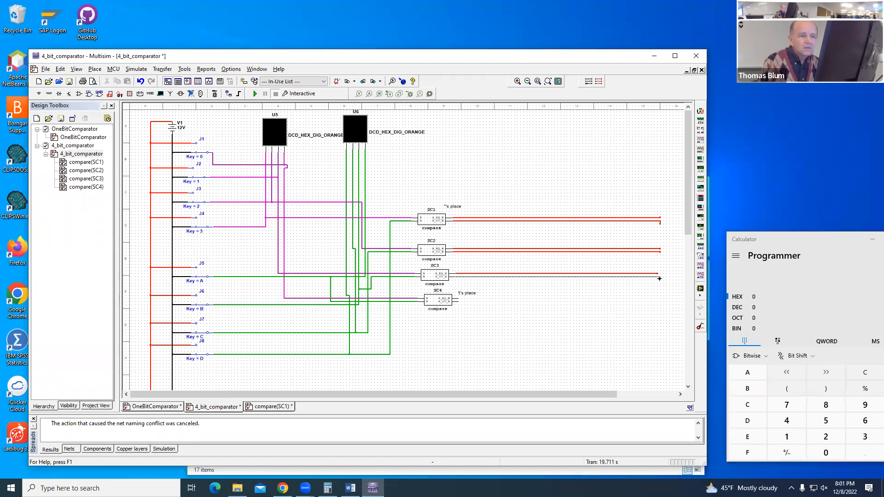
{"action": "left_click", "coordinate": [658, 277]}
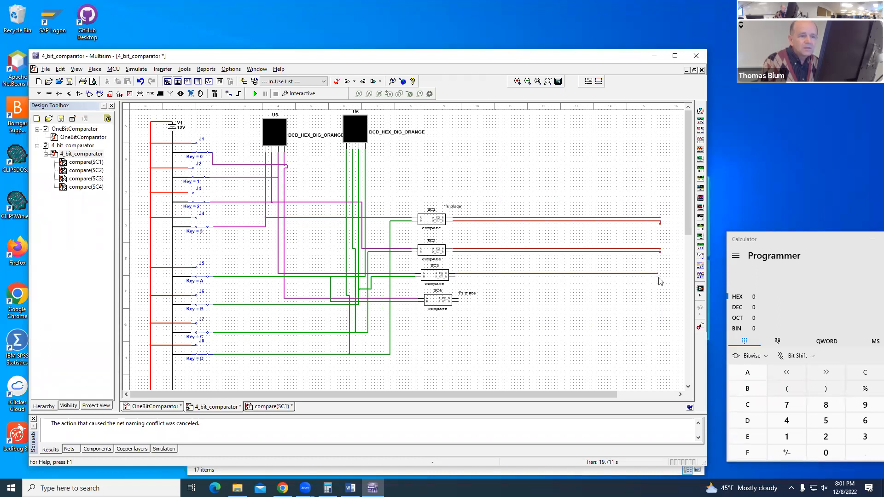
{"action": "left_click", "coordinate": [459, 298]}
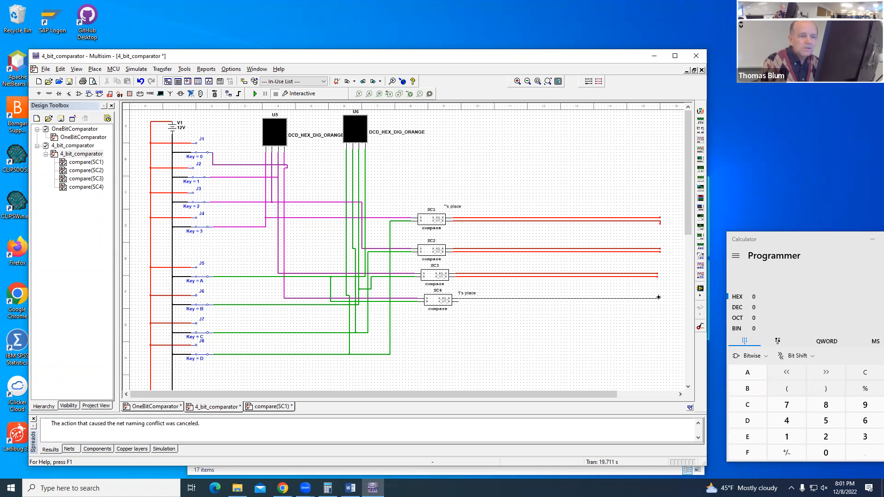
{"action": "left_click", "coordinate": [658, 298]}
{"action": "left_click", "coordinate": [459, 302]}
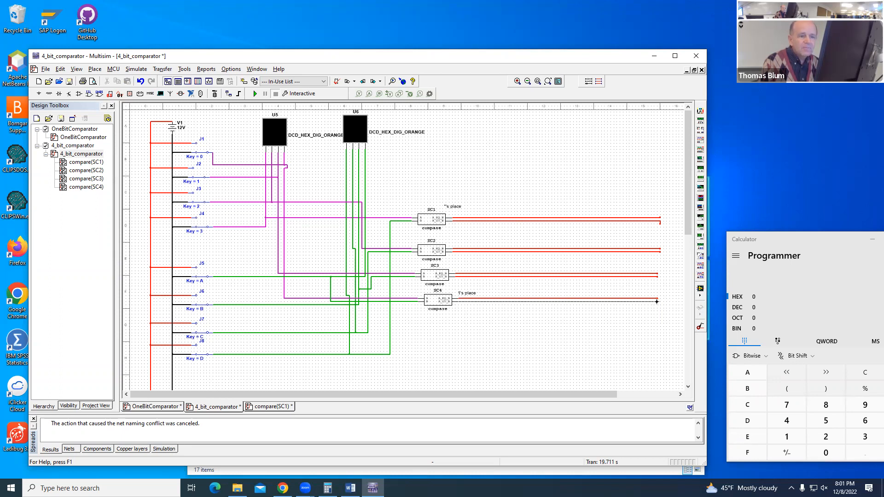
{"action": "left_click", "coordinate": [658, 301]}
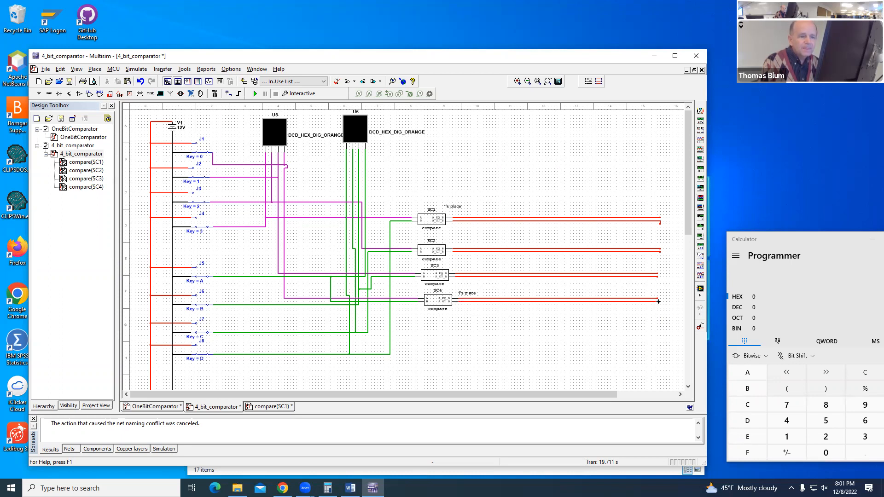
Step: Change the net color of the upper output wires of SC1 and SC2 to blue
{"action": "right_click", "coordinate": [520, 219]}
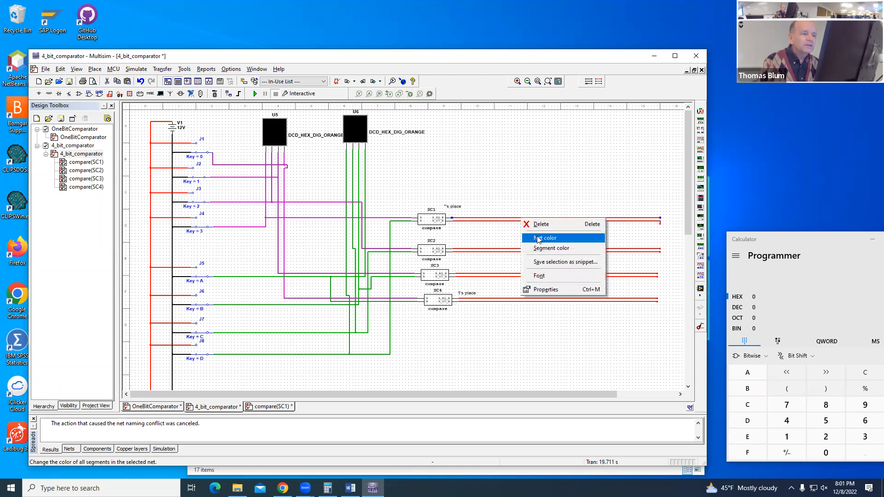
{"action": "left_click", "coordinate": [540, 239]}
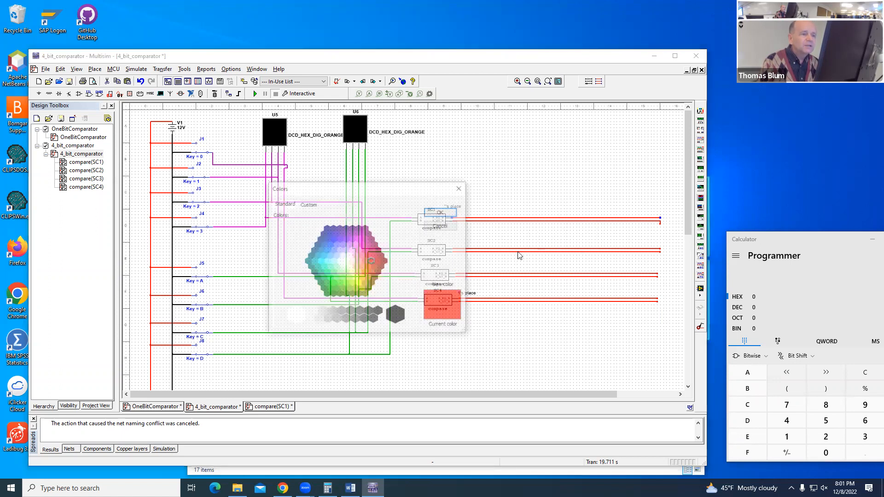
{"action": "left_click", "coordinate": [336, 236]}
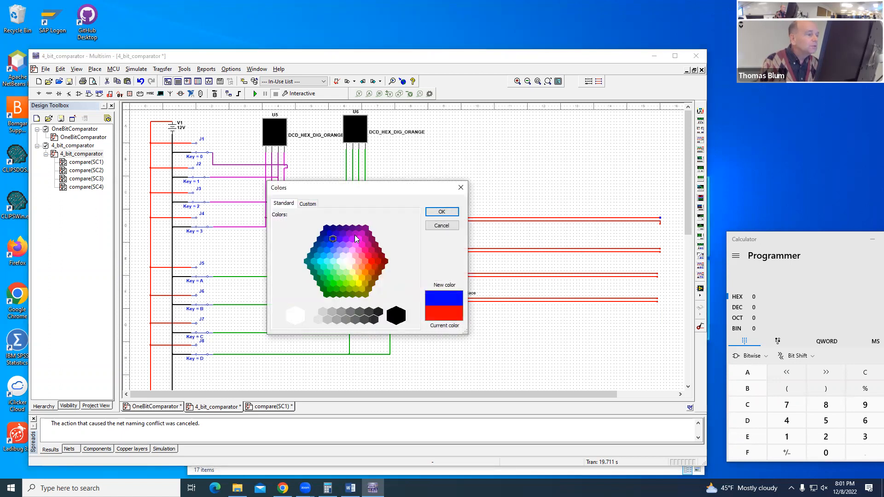
{"action": "left_click", "coordinate": [455, 211]}
{"action": "right_click", "coordinate": [511, 249]}
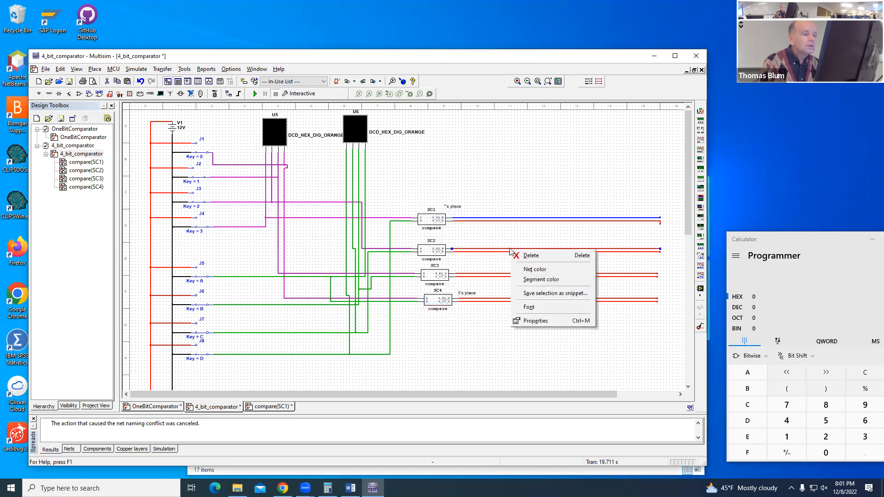
{"action": "left_click", "coordinate": [534, 269]}
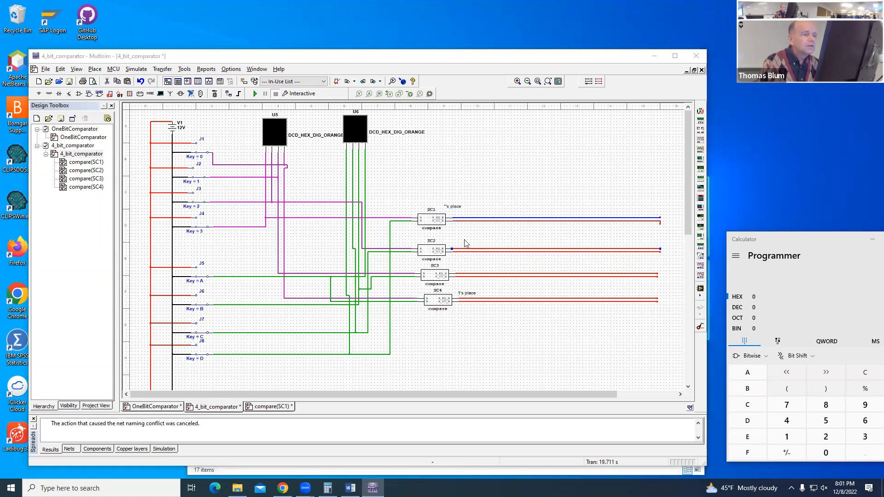
{"action": "left_click", "coordinate": [335, 239]}
{"action": "left_click", "coordinate": [442, 212]}
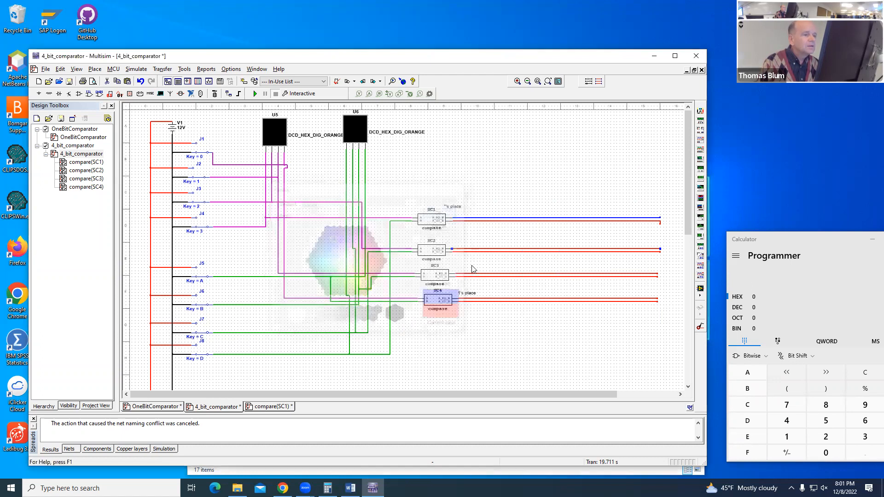
Step: Change the net color of the upper output wires of SC3 and SC4 to blue
{"action": "right_click", "coordinate": [477, 276]}
{"action": "left_click", "coordinate": [500, 294]}
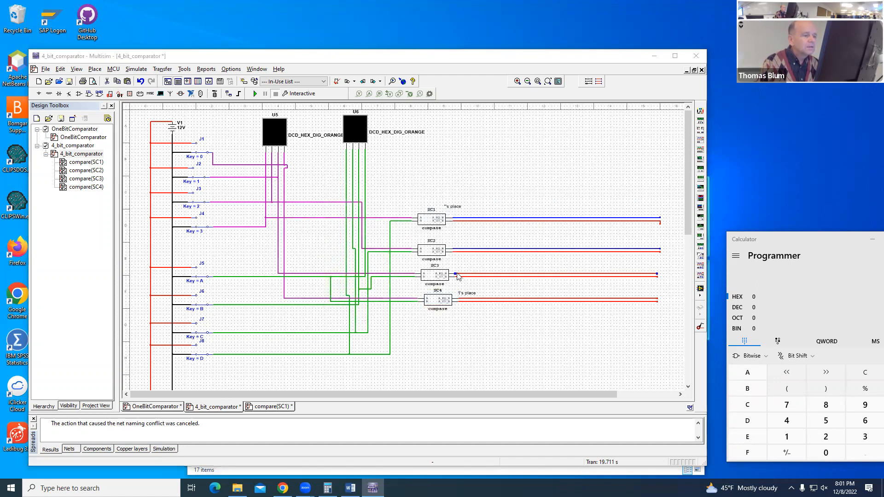
{"action": "left_click", "coordinate": [333, 238]}
{"action": "left_click", "coordinate": [441, 212]}
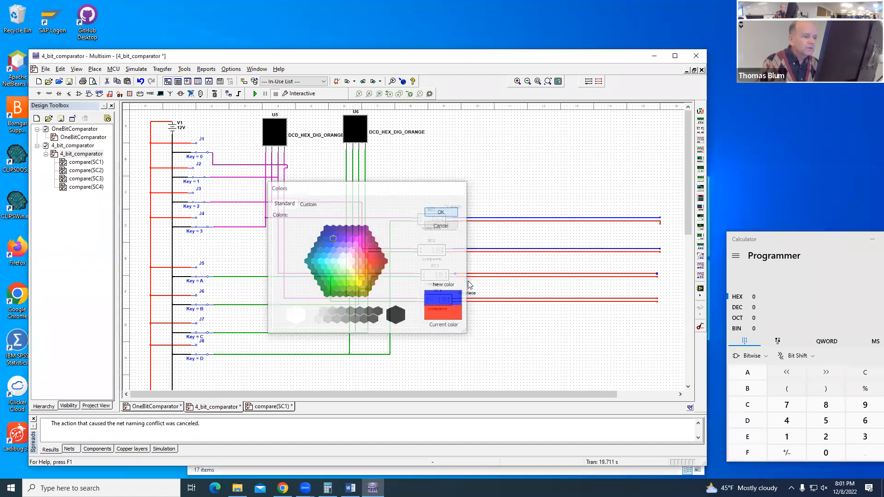
{"action": "right_click", "coordinate": [483, 302]}
{"action": "left_click", "coordinate": [506, 320]}
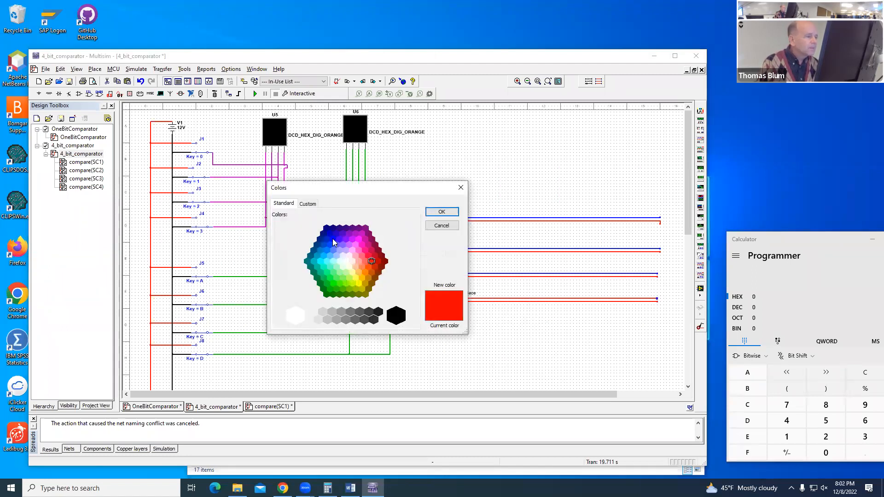
{"action": "left_click", "coordinate": [335, 239]}
{"action": "left_click", "coordinate": [442, 212]}
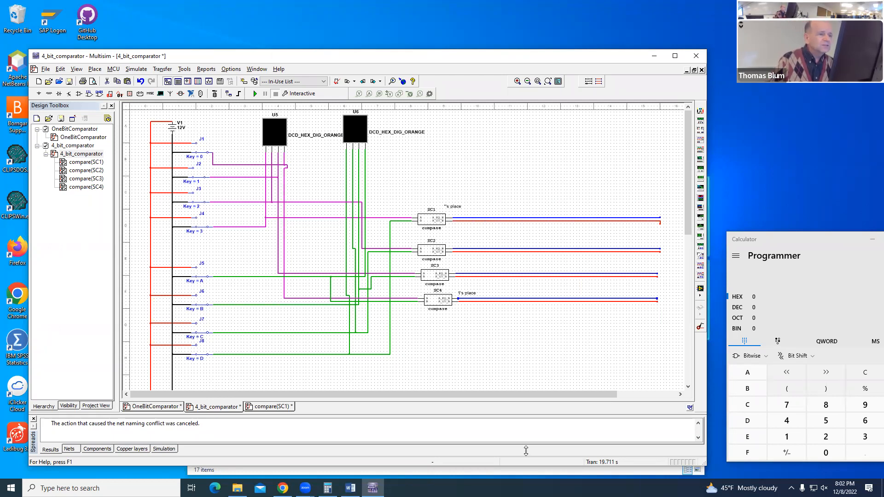
Step: Place an AND4 gate just below the SC4 output wires and rotate it 90° clockwise so its inputs face up
{"action": "scroll", "coordinate": [479, 223], "scroll_direction": "down", "scroll_amount": 1}
{"action": "scroll", "coordinate": [256, 74], "scroll_direction": "up", "scroll_amount": 1}
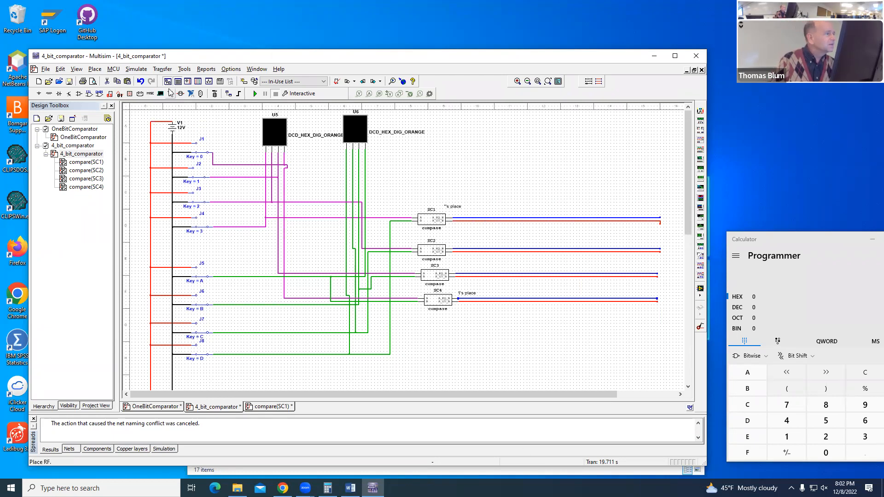
{"action": "left_click", "coordinate": [110, 93]}
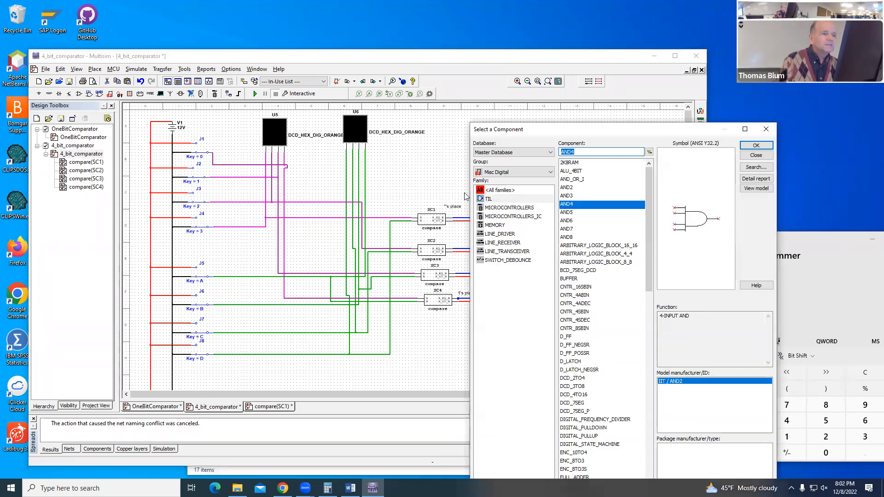
{"action": "left_click", "coordinate": [756, 146]}
{"action": "left_click", "coordinate": [425, 332]}
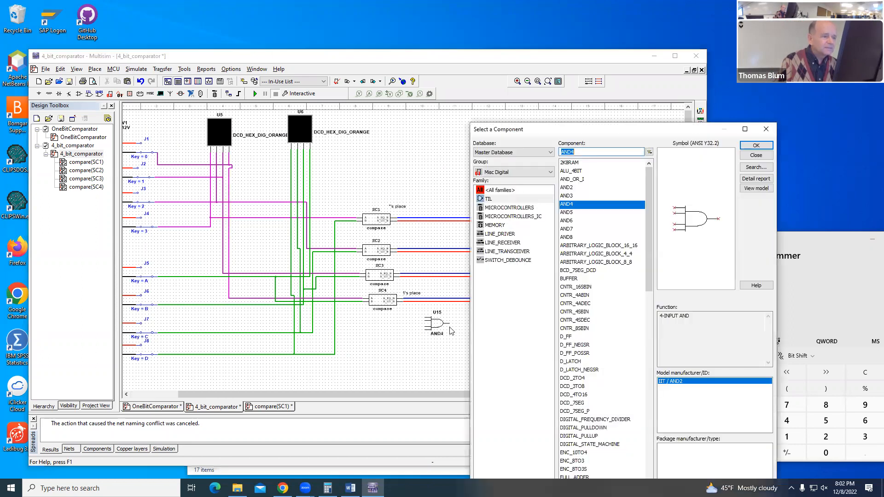
{"action": "key", "text": "Escape"}
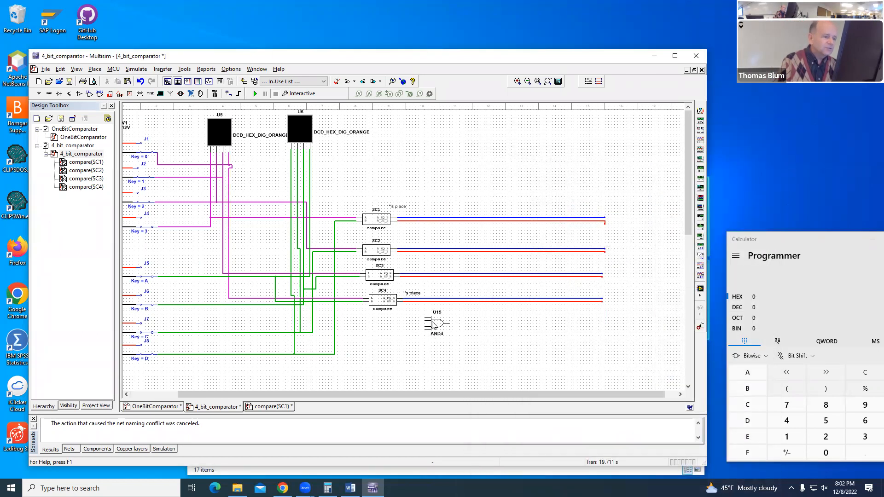
{"action": "right_click", "coordinate": [433, 324]}
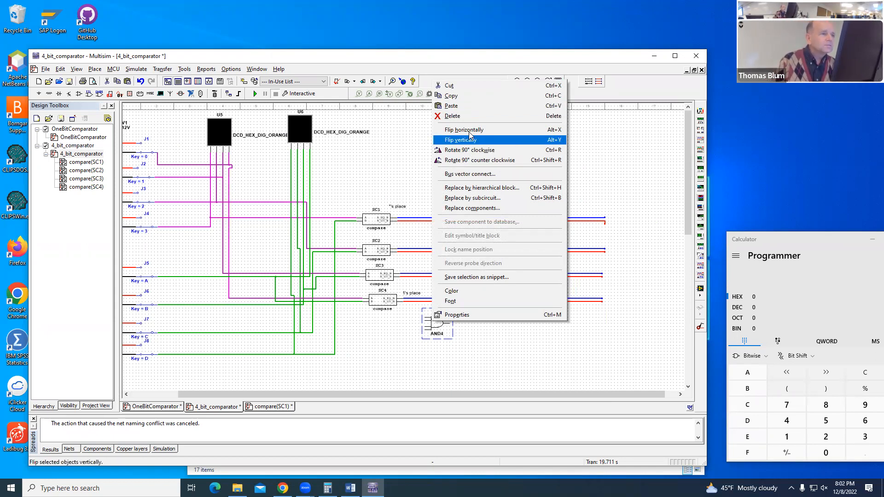
{"action": "left_click", "coordinate": [470, 150]}
{"action": "left_click", "coordinate": [464, 325]}
Step: Wire the four AND4 inputs in order to the blue output wires of SC1, SC2, SC3 and SC4
{"action": "left_click", "coordinate": [432, 311]}
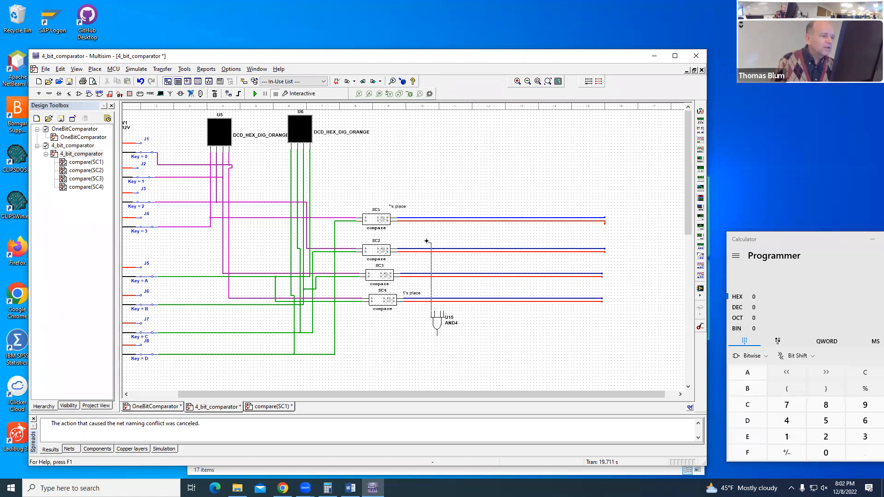
{"action": "left_click", "coordinate": [429, 217]}
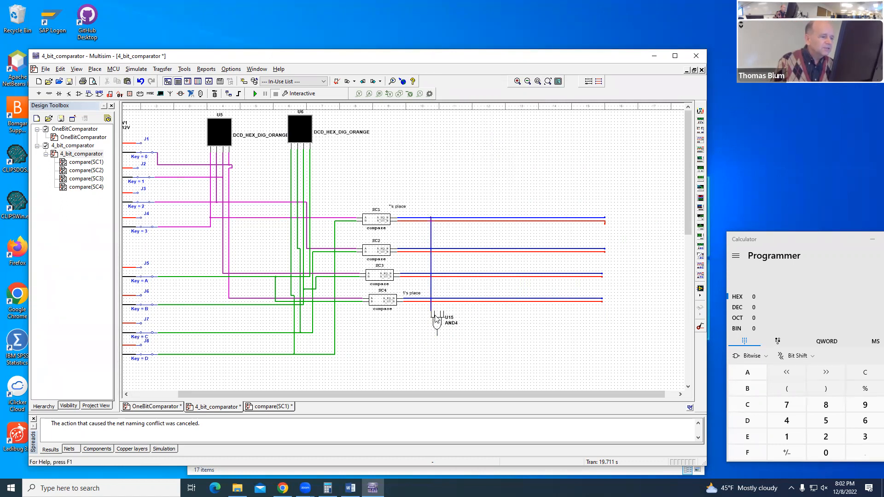
{"action": "left_click", "coordinate": [435, 249]}
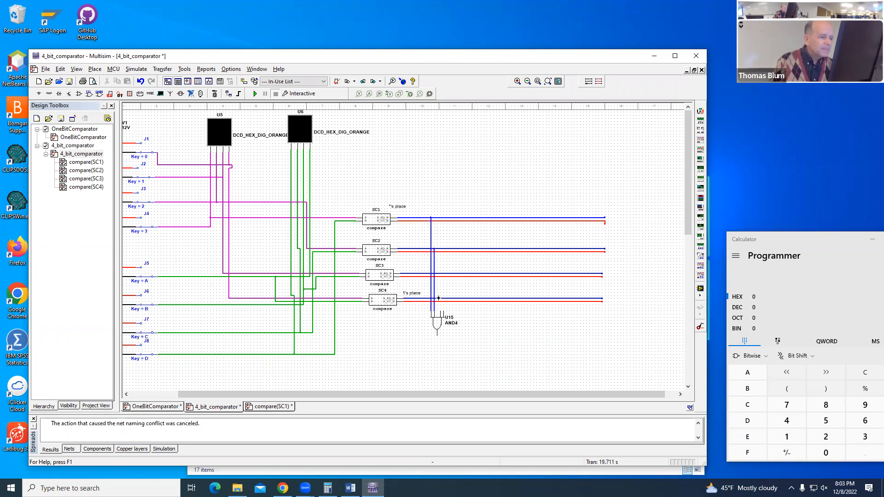
{"action": "left_click", "coordinate": [440, 274]}
{"action": "left_click", "coordinate": [441, 312]}
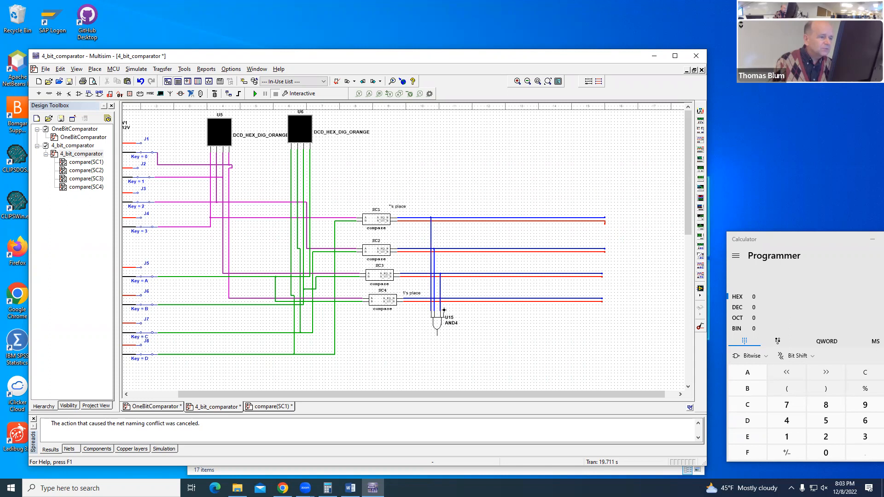
{"action": "left_click", "coordinate": [444, 298]}
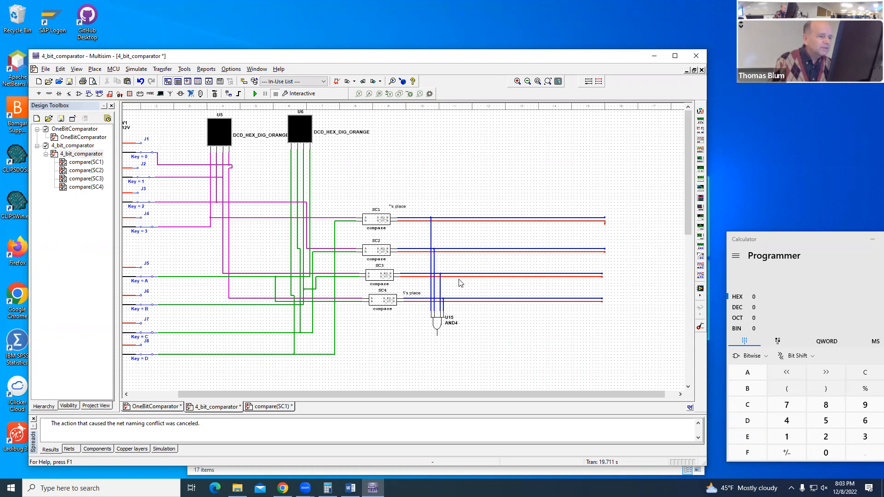
Step: Place a PROBE_DIG_ORANGE indicator in the empty area above the subcircuit output wires
{"action": "left_click", "coordinate": [130, 93]}
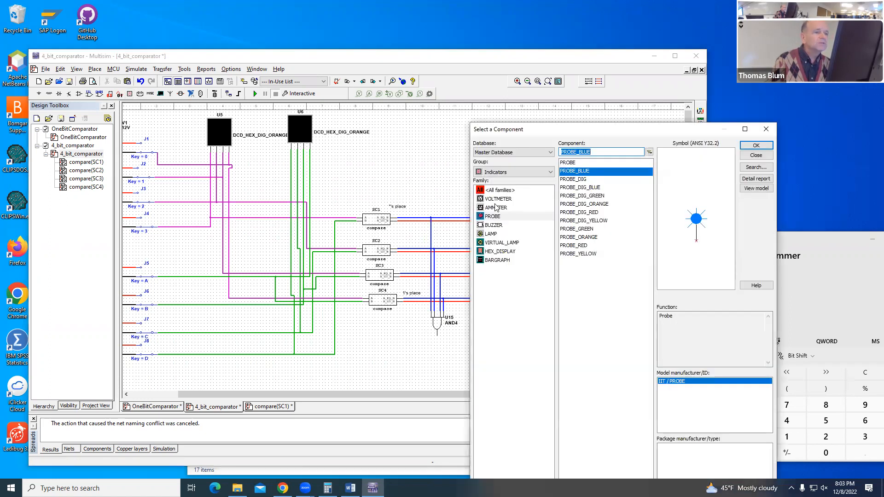
{"action": "left_click", "coordinate": [599, 196]}
{"action": "left_click", "coordinate": [599, 204]}
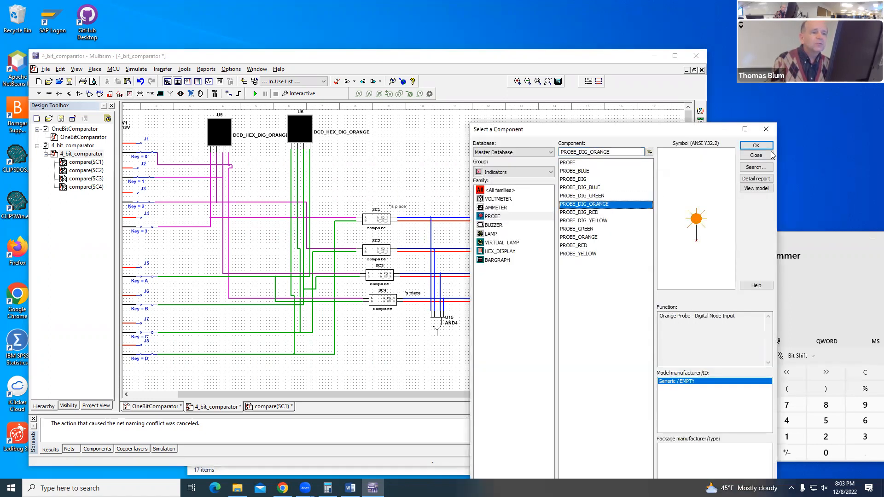
{"action": "left_click", "coordinate": [756, 145]}
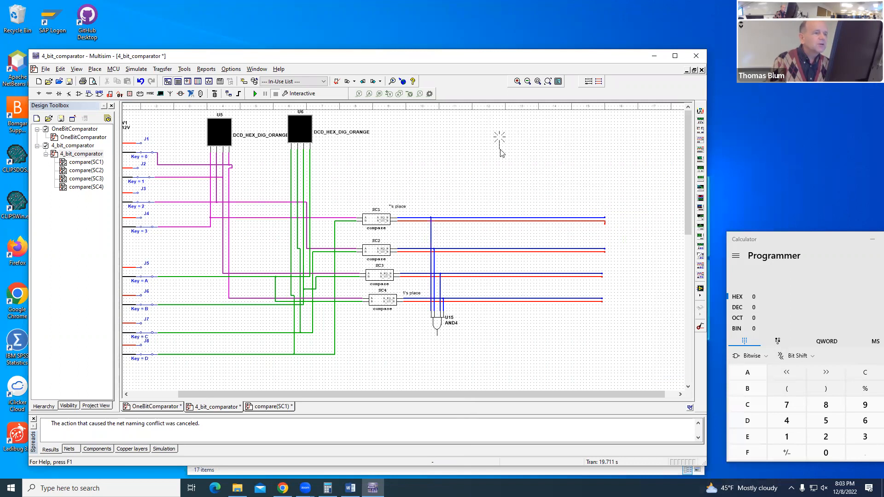
{"action": "left_click", "coordinate": [501, 149]}
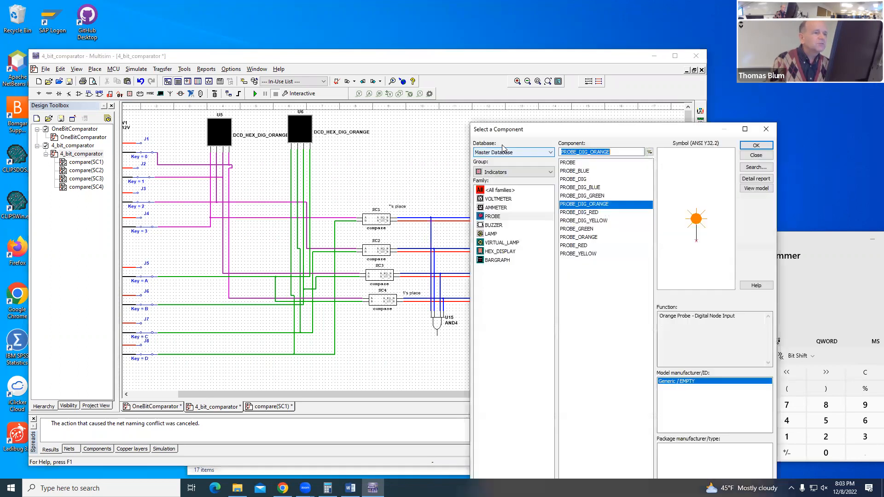
Step: Place a PROBE_BLUE indicator just below the AND4 gate
{"action": "left_click", "coordinate": [579, 172]}
{"action": "left_click", "coordinate": [748, 146]}
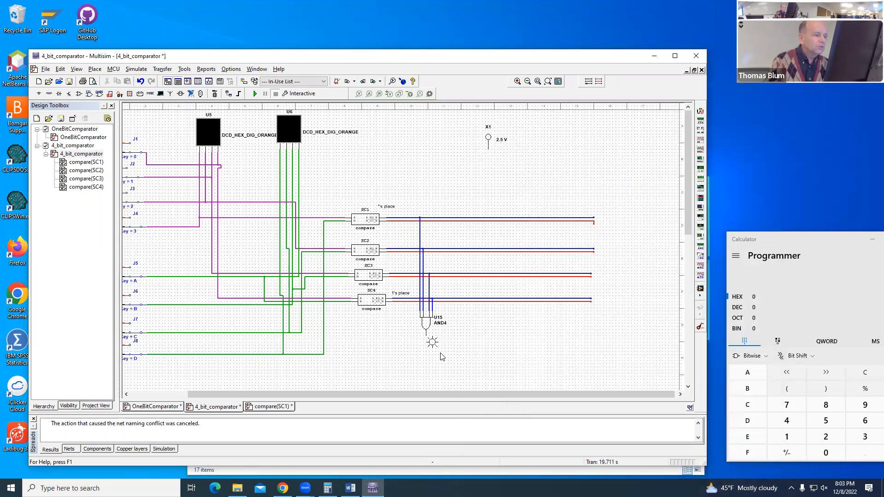
{"action": "left_click", "coordinate": [420, 359]}
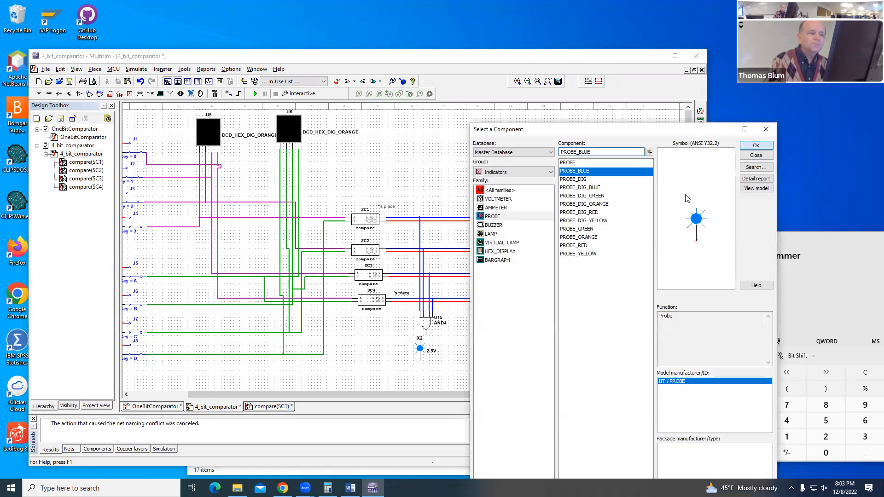
{"action": "left_click", "coordinate": [756, 145]}
{"action": "left_click", "coordinate": [463, 337]}
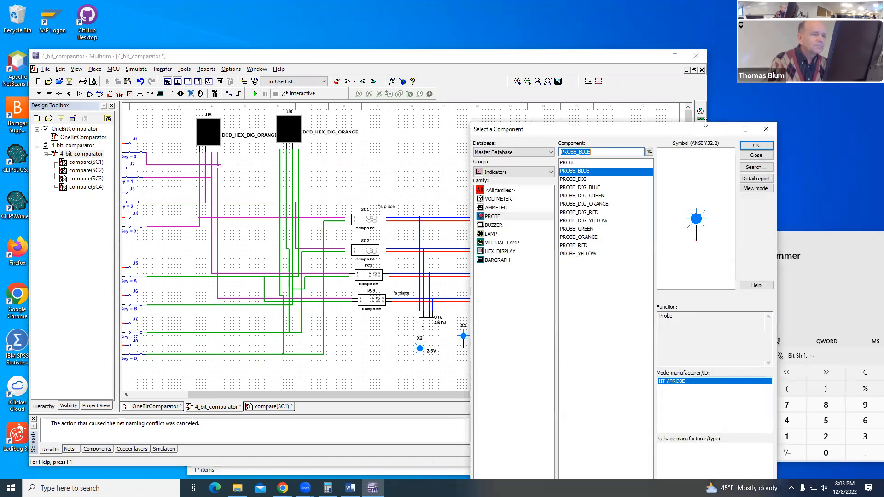
{"action": "key", "text": "Escape"}
{"action": "left_click", "coordinate": [463, 337]}
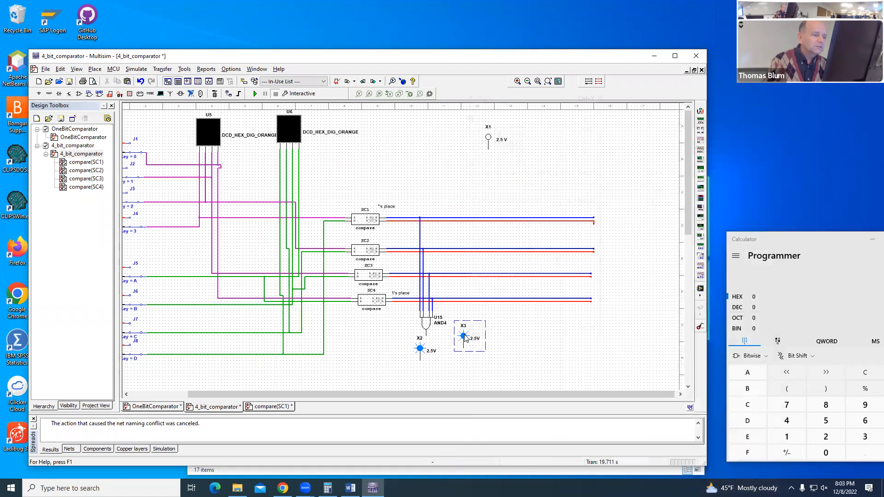
{"action": "right_click", "coordinate": [463, 337]}
{"action": "left_click", "coordinate": [491, 99]}
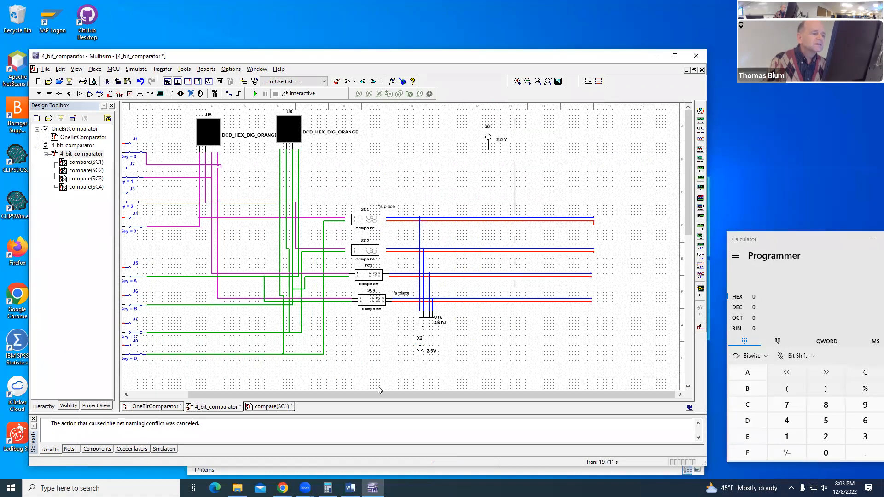
Step: Flip the blue probe vertically and connect it to the AND4 gate's output, aligned directly beneath the gate
{"action": "right_click", "coordinate": [420, 353]}
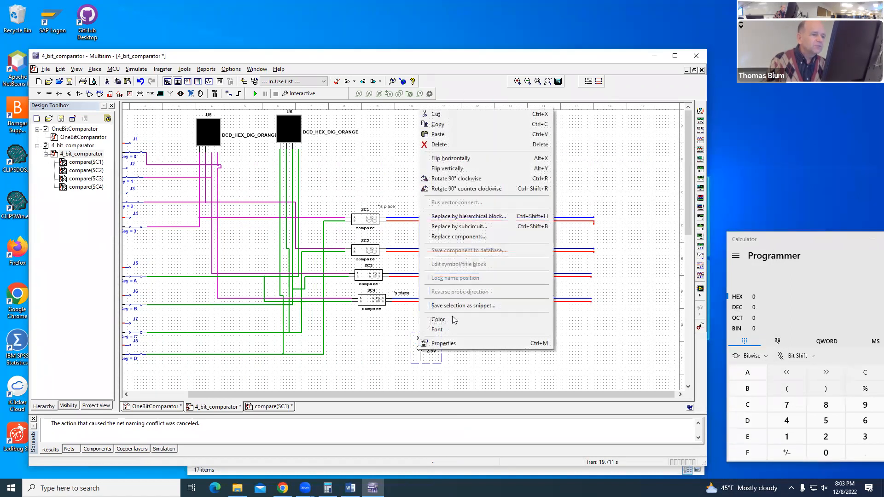
{"action": "left_click", "coordinate": [464, 170]}
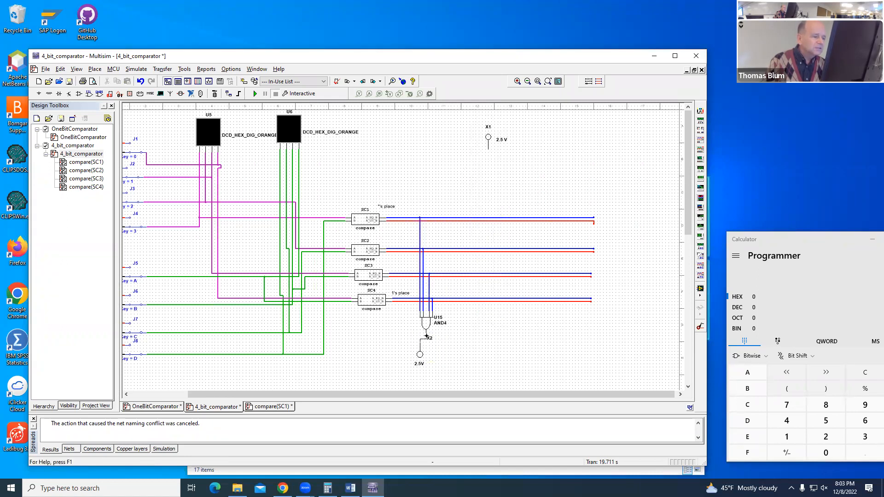
{"action": "left_click", "coordinate": [420, 354]}
{"action": "left_click_drag", "start_coordinate": [439, 367], "coordinate": [446, 367]}
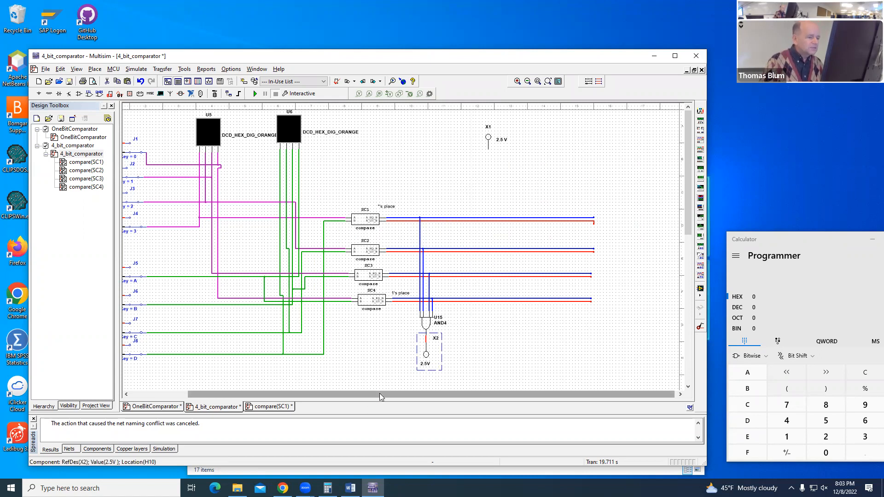
Step: Run the interactive simulation and toggle switch J2 to test the equality probe with unequal inputs
{"action": "left_click_drag", "start_coordinate": [380, 393], "coordinate": [321, 394]}
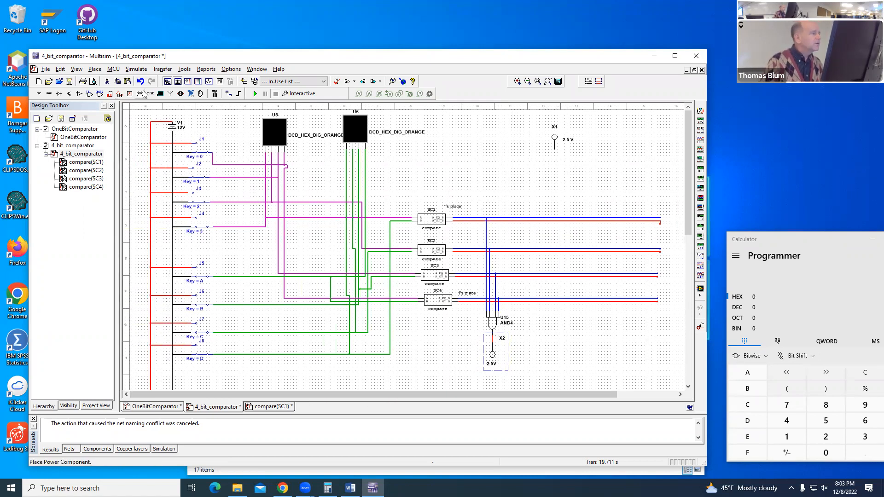
{"action": "left_click", "coordinate": [255, 94]}
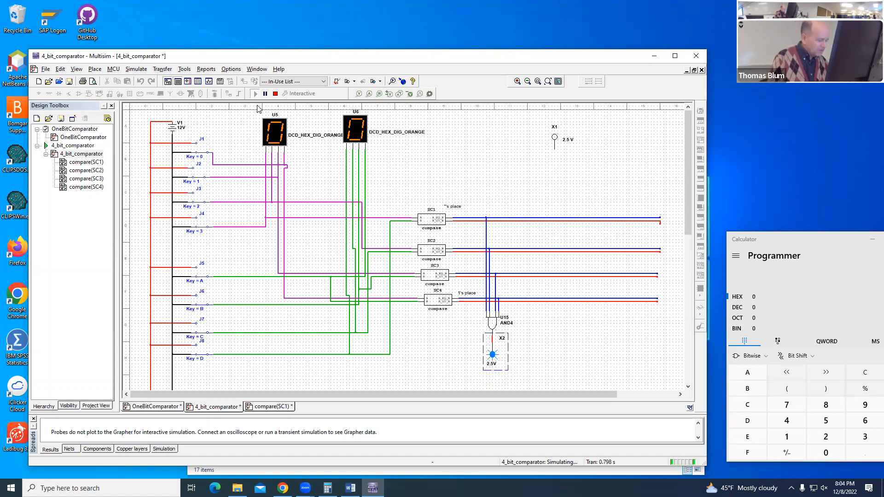
{"action": "key", "text": "1"}
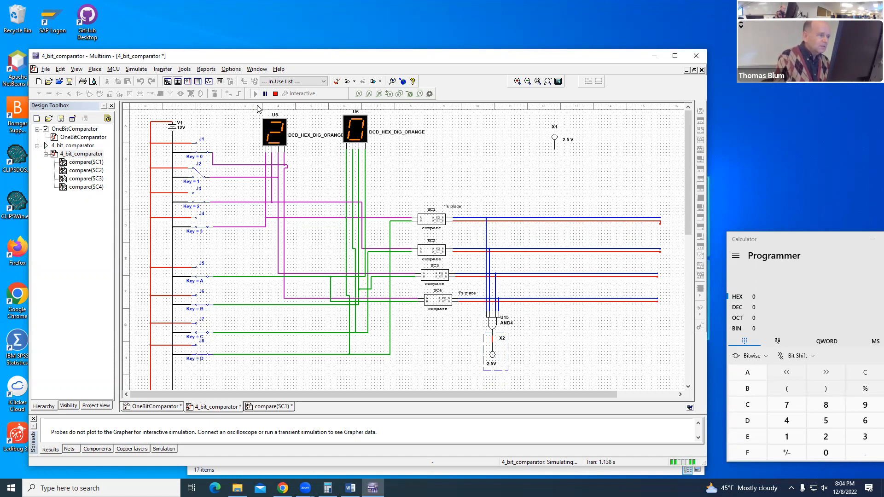
Step: Toggle switches J6, J3, J7, J4 and J8 in turn to test the equality probe, and stop the simulation
{"action": "key", "text": "b"}
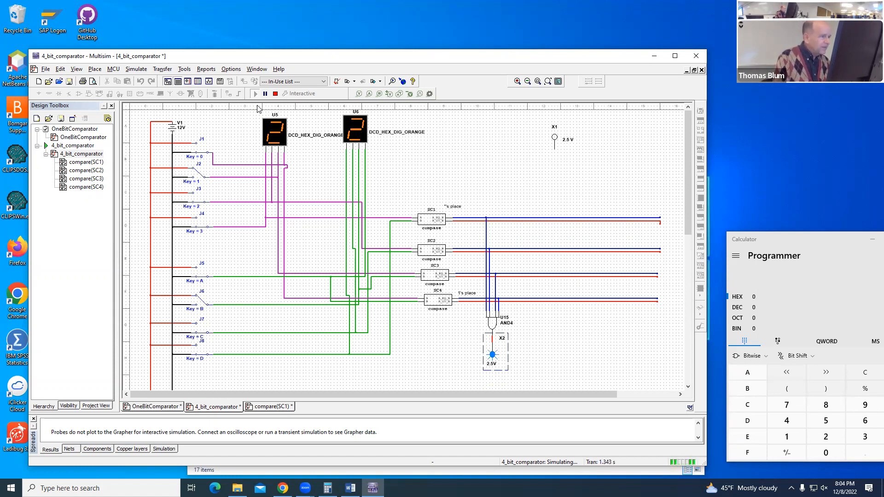
{"action": "key", "text": "2"}
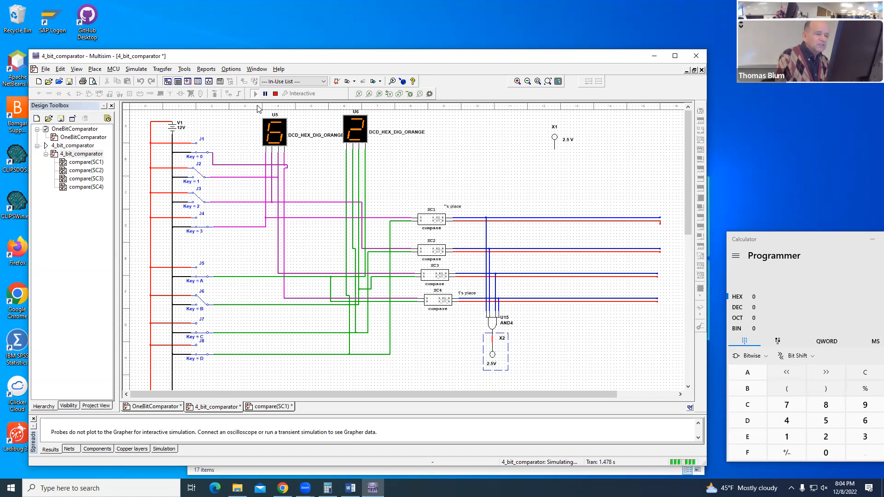
{"action": "key", "text": "c"}
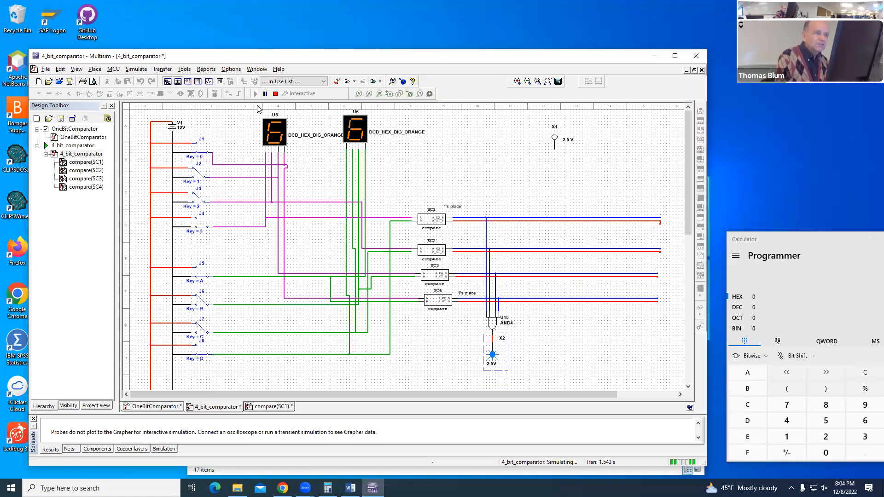
{"action": "key", "text": "3"}
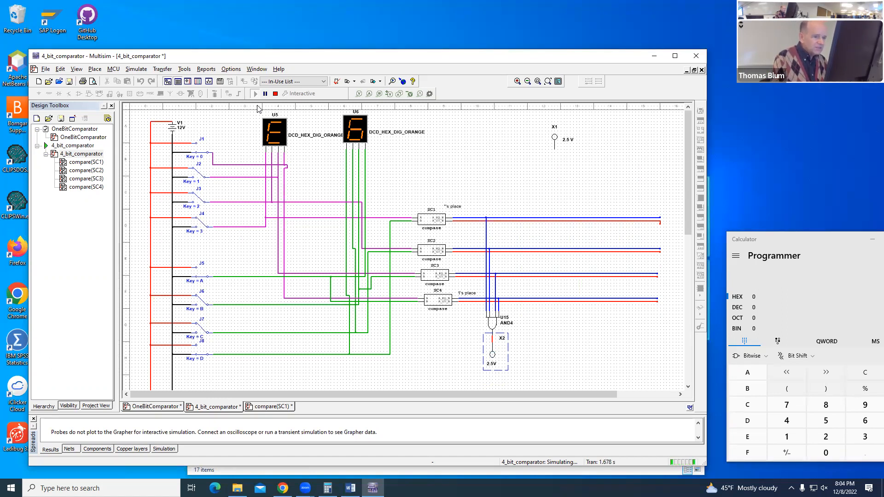
{"action": "key", "text": "d"}
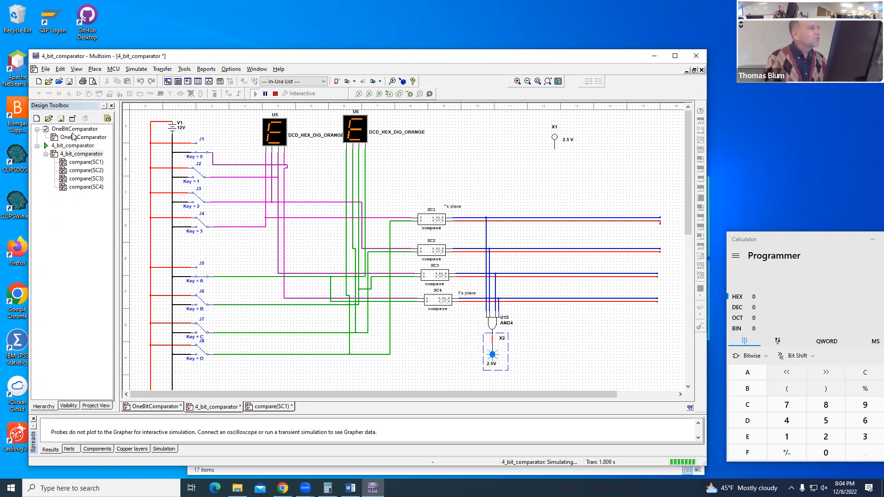
{"action": "left_click", "coordinate": [276, 94]}
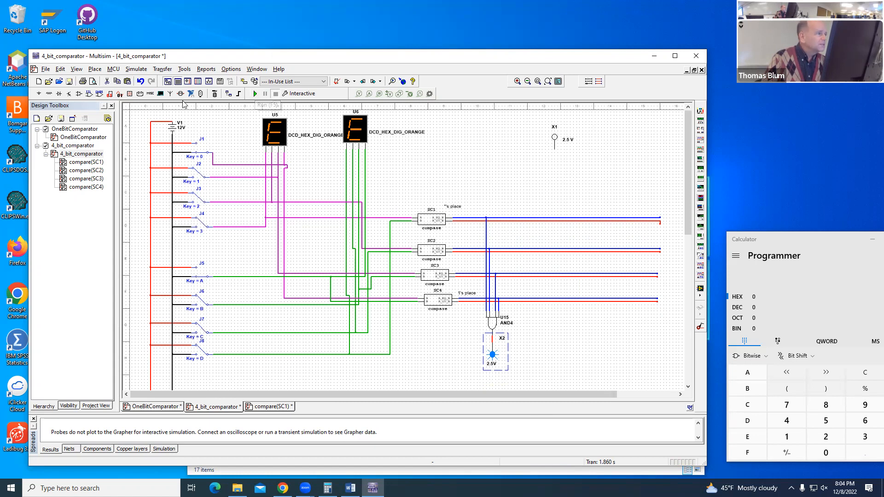
Step: Place an OR4 gate in the empty area beside the AND4 gate, beneath the subcircuit output wires
{"action": "left_click", "coordinate": [129, 95]}
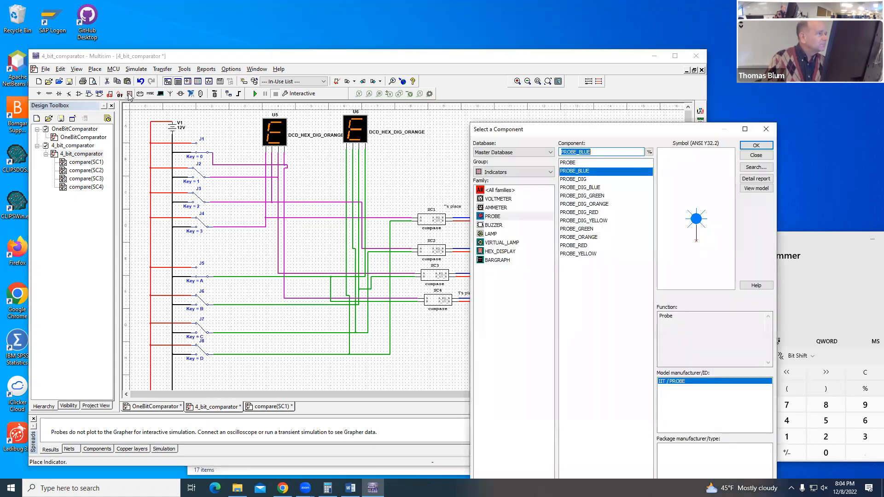
{"action": "left_click", "coordinate": [766, 129]}
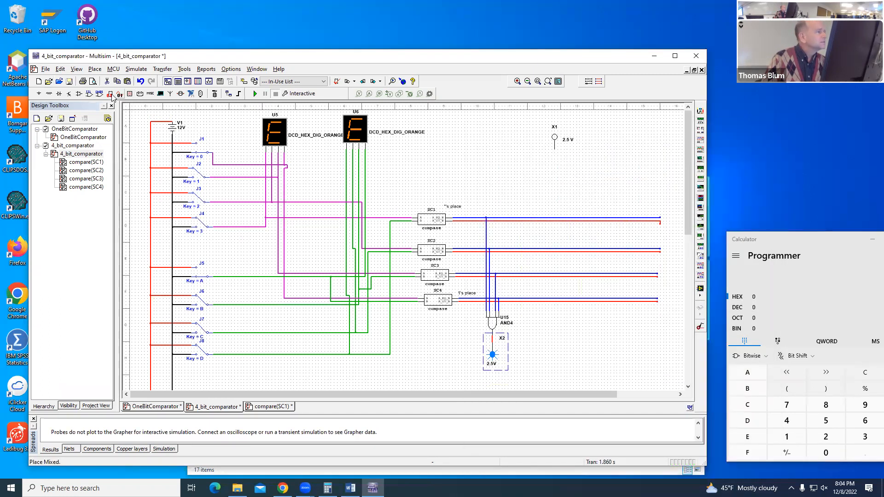
{"action": "left_click", "coordinate": [109, 94]}
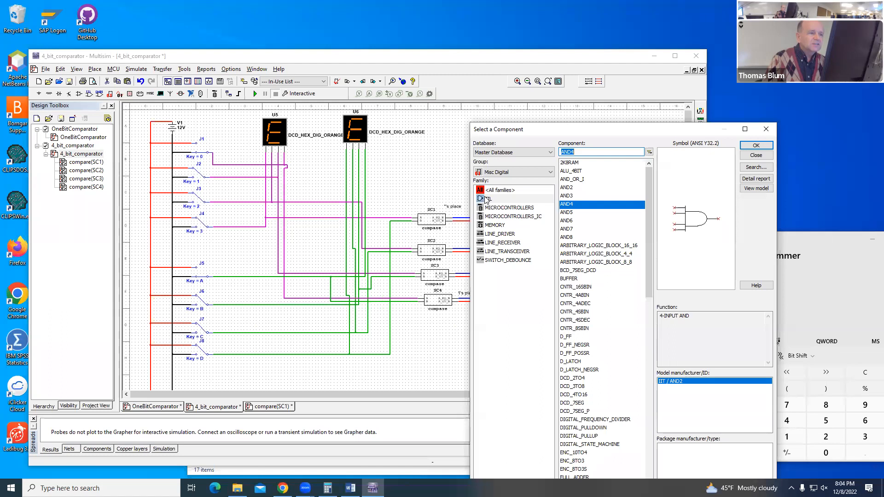
{"action": "left_click_drag", "start_coordinate": [647, 232], "coordinate": [650, 375]}
{"action": "left_click", "coordinate": [565, 353]}
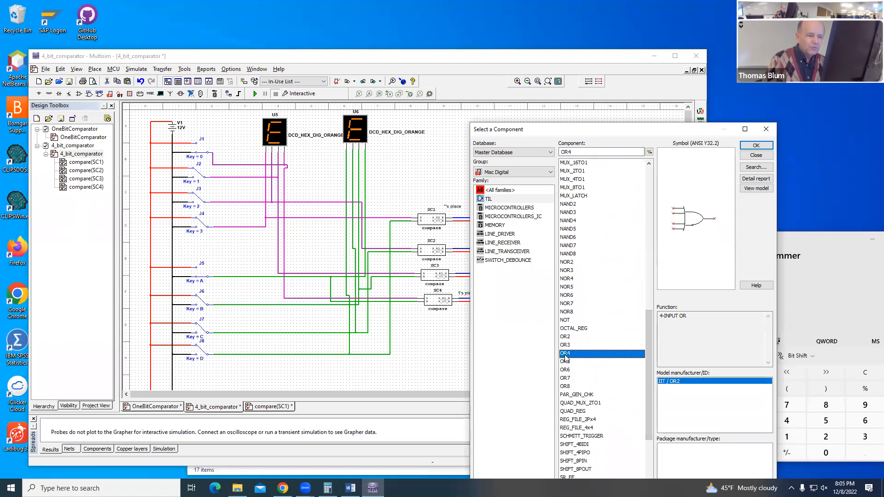
{"action": "left_click", "coordinate": [757, 146]}
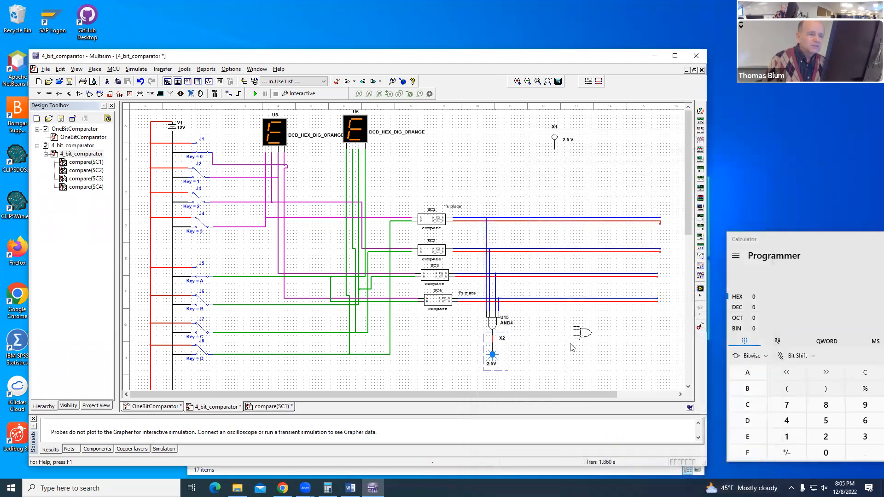
{"action": "left_click", "coordinate": [574, 341]}
{"action": "left_click", "coordinate": [756, 145]}
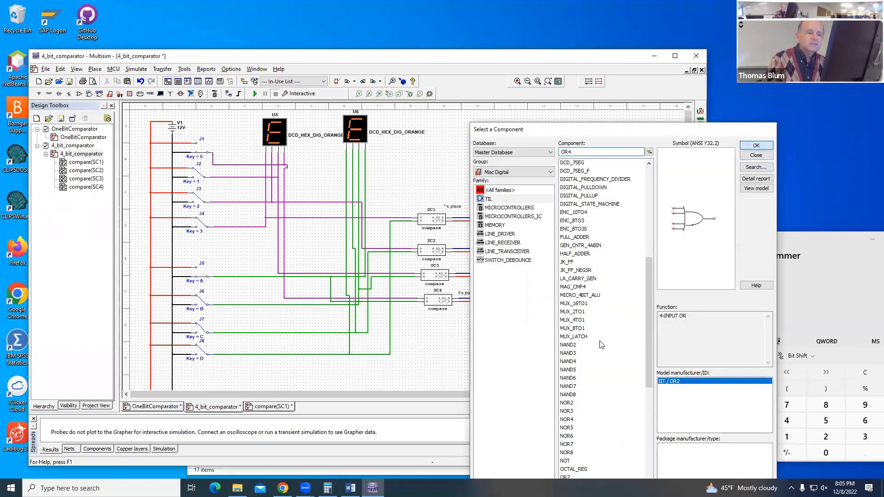
{"action": "left_click", "coordinate": [592, 335]}
{"action": "left_click", "coordinate": [753, 153]}
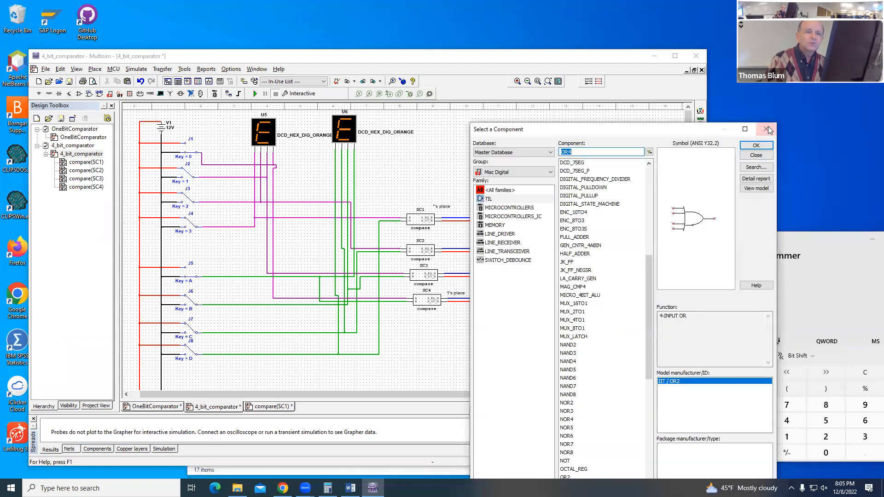
{"action": "right_click", "coordinate": [601, 329]}
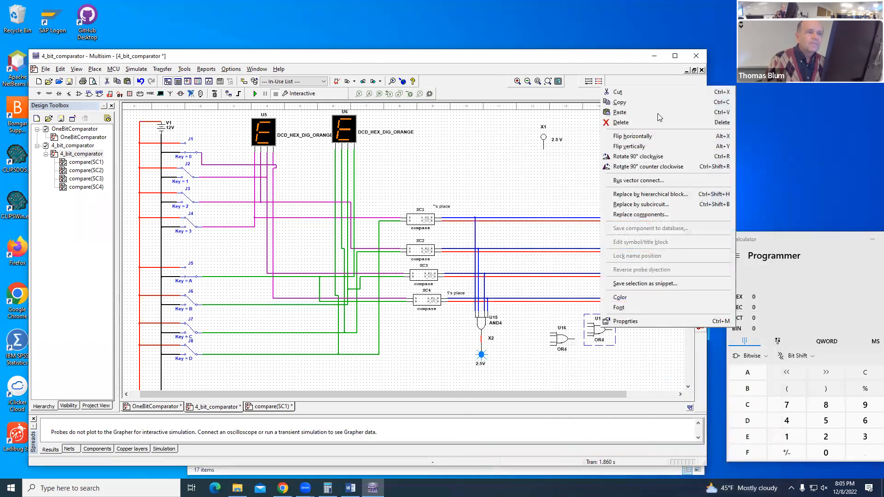
{"action": "left_click", "coordinate": [645, 92]}
Step: Move the X1 probe beneath the OR4 gate and rotate the gate 90° clockwise
{"action": "left_click_drag", "start_coordinate": [546, 140], "coordinate": [560, 276]}
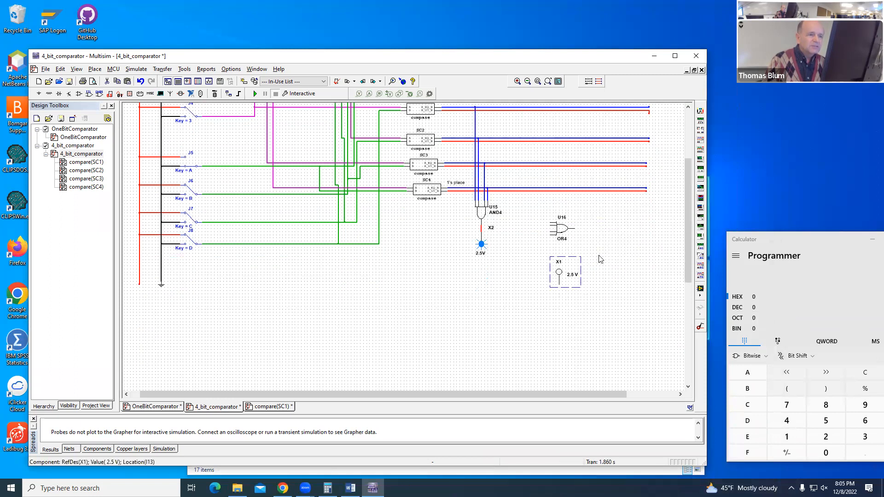
{"action": "right_click", "coordinate": [559, 227]}
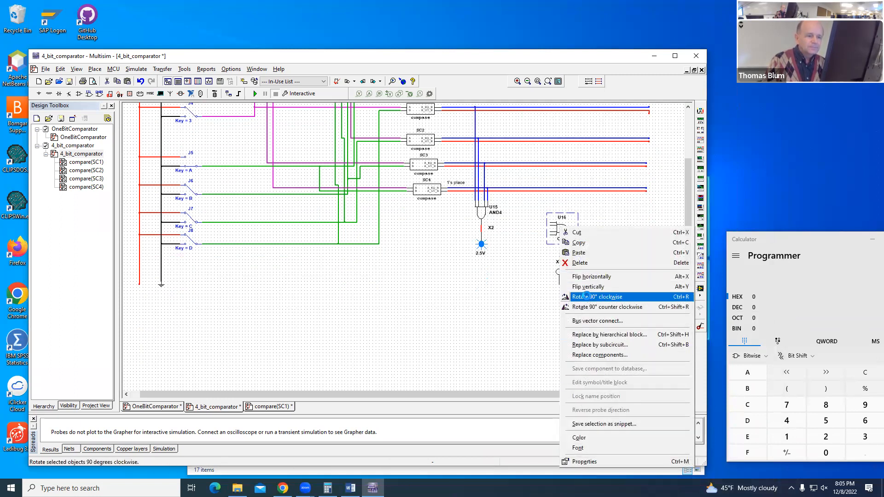
{"action": "left_click", "coordinate": [591, 297]}
Step: Wire the OR4 gate's first input to SC1's red output wire and shift the gate slightly lower
{"action": "left_click_drag", "start_coordinate": [688, 280], "coordinate": [684, 243]}
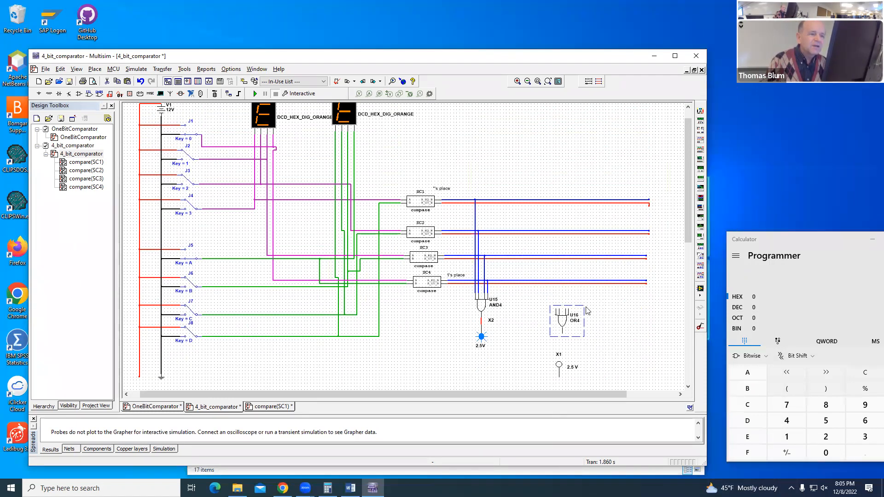
{"action": "left_click_drag", "start_coordinate": [561, 322], "coordinate": [545, 306]}
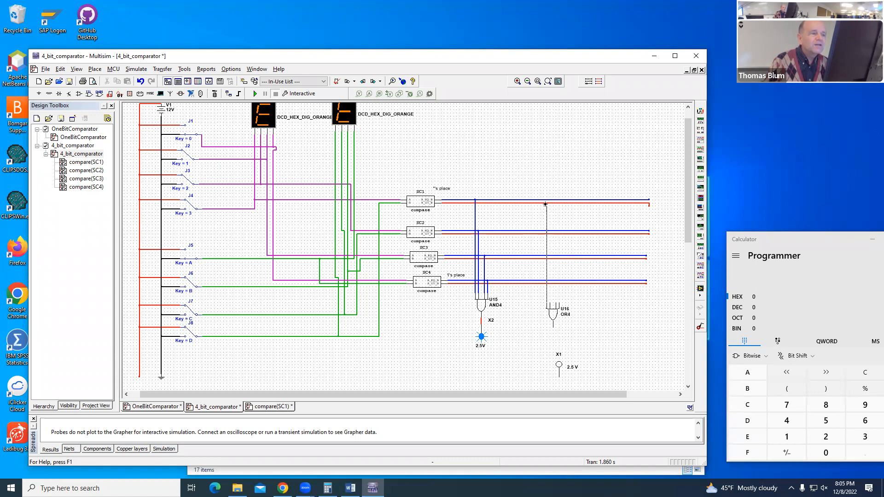
{"action": "left_click", "coordinate": [547, 201]}
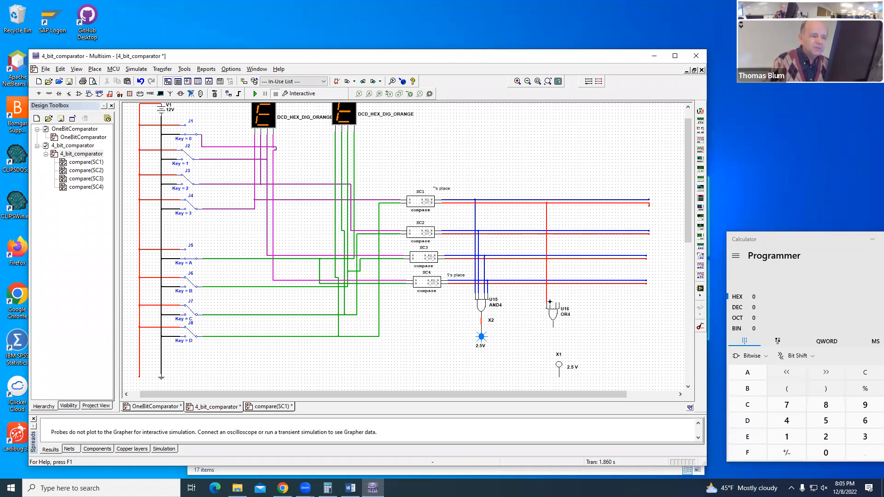
{"action": "left_click_drag", "start_coordinate": [553, 317], "coordinate": [556, 333]}
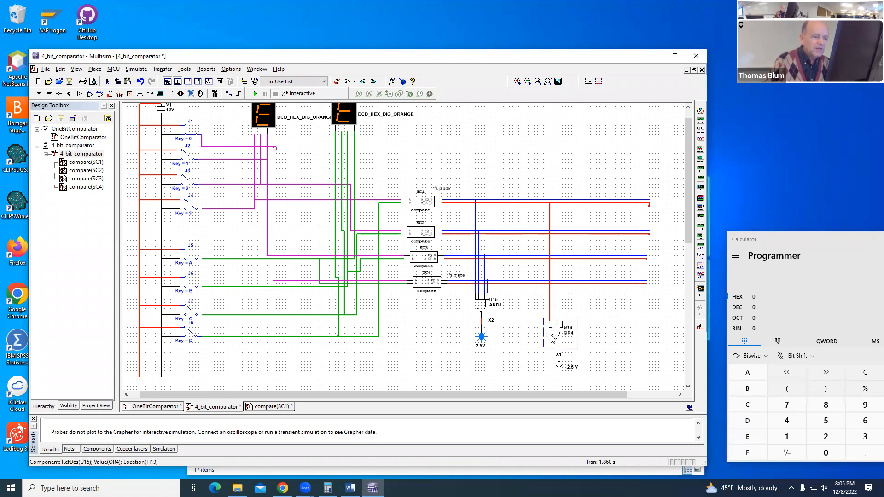
Step: Rotate the X1 probe 90° clockwise twice so its pin points up toward the OR4 gate
{"action": "right_click", "coordinate": [560, 366]}
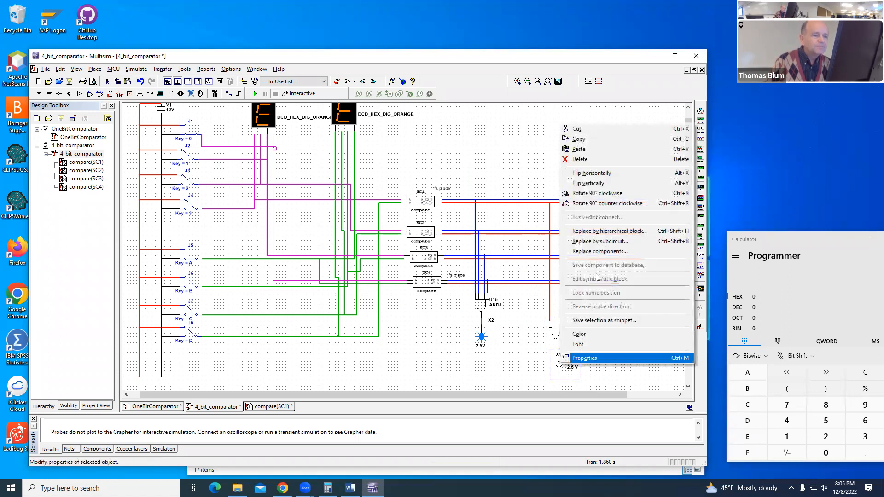
{"action": "left_click", "coordinate": [599, 205]}
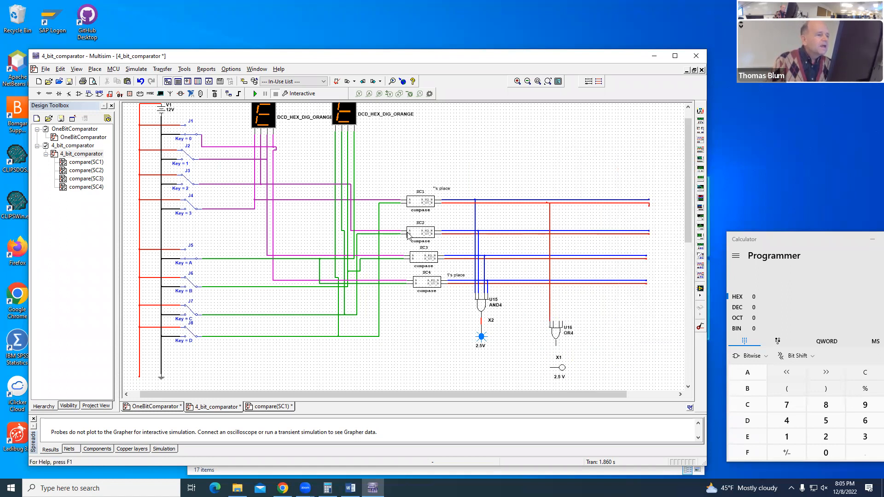
{"action": "right_click", "coordinate": [561, 369]}
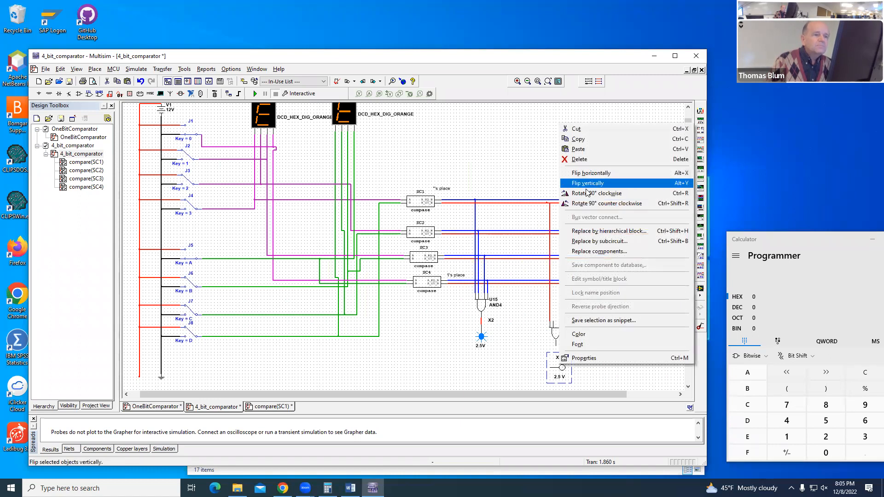
{"action": "left_click", "coordinate": [589, 193]}
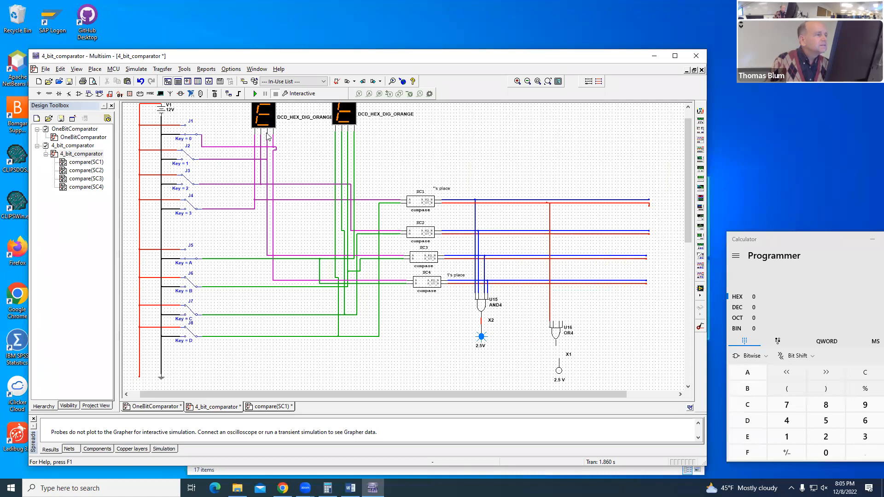
Step: Place an AND2 gate above the OR4 gate and rotate it 90° clockwise
{"action": "left_click", "coordinate": [130, 96]}
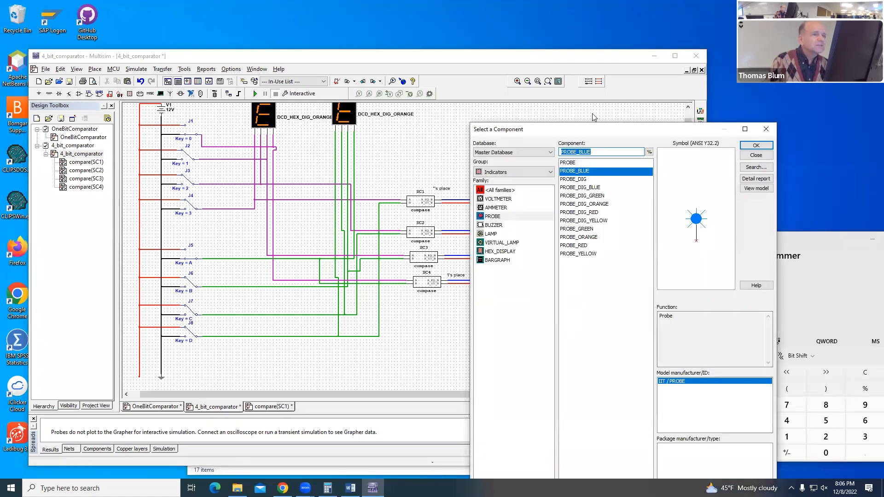
{"action": "left_click", "coordinate": [765, 144]}
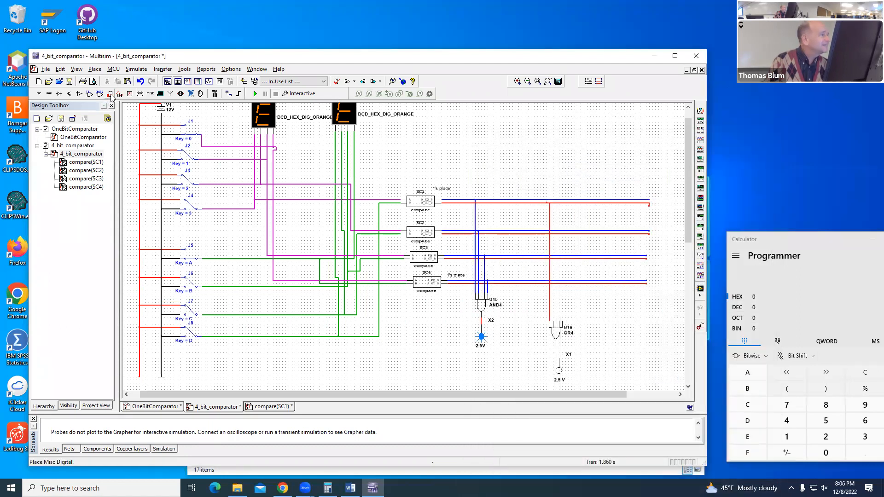
{"action": "left_click", "coordinate": [110, 95]}
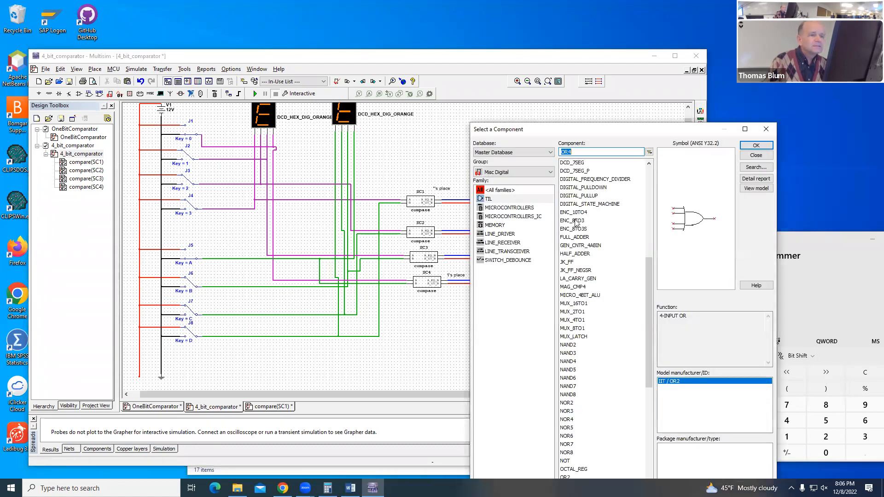
{"action": "left_click_drag", "start_coordinate": [648, 283], "coordinate": [645, 183]}
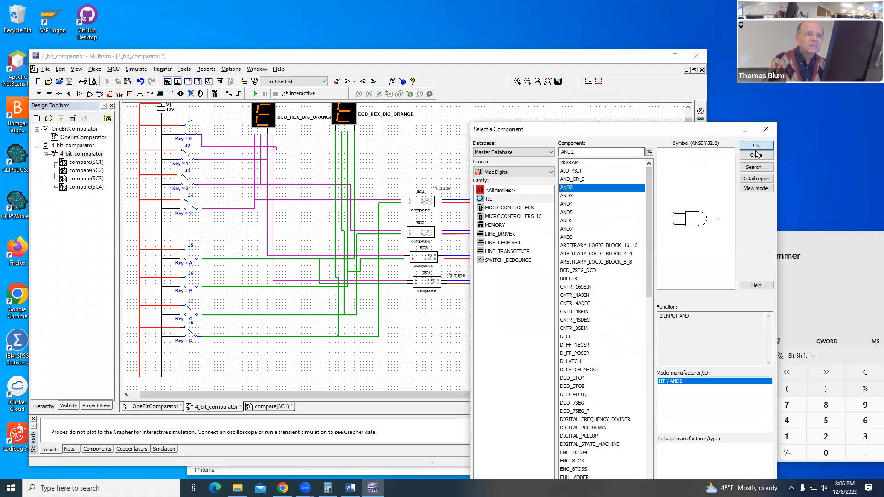
{"action": "left_click", "coordinate": [756, 156]}
{"action": "key", "text": "ctrl+w"}
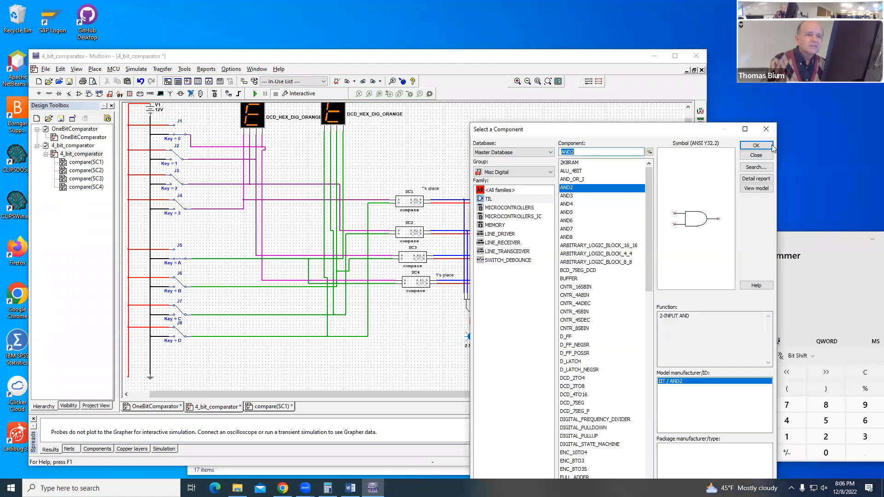
{"action": "left_click", "coordinate": [766, 131]}
{"action": "right_click", "coordinate": [566, 297]}
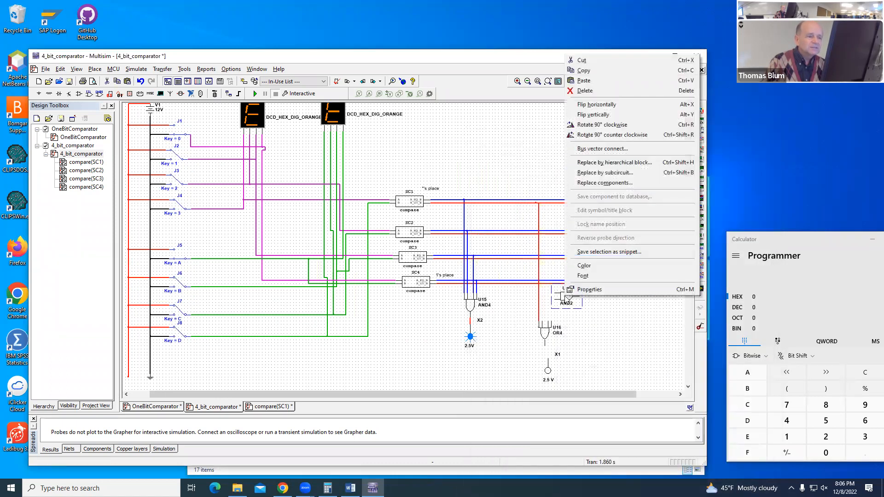
{"action": "left_click", "coordinate": [593, 115]}
Step: Shift the OR4 gate and X1 probe together down and right, and reroute the red OR4 input wire clear of the AND2 gate
{"action": "left_click_drag", "start_coordinate": [567, 298], "coordinate": [609, 383]}
{"action": "key", "text": "Down"}
{"action": "key", "text": "Down"}
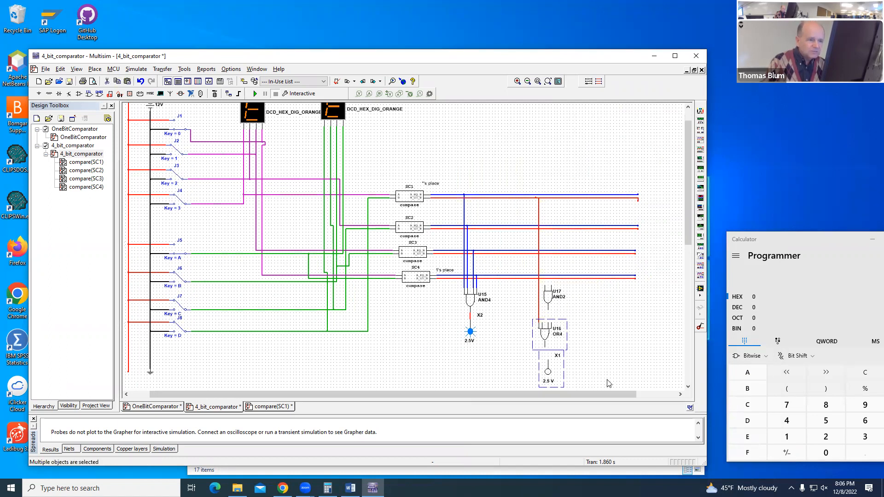
{"action": "key", "text": "Right"}
{"action": "key", "text": "Right"}
{"action": "key", "text": "Right"}
{"action": "key", "text": "Right"}
{"action": "key", "text": "Right"}
{"action": "key", "text": "Right"}
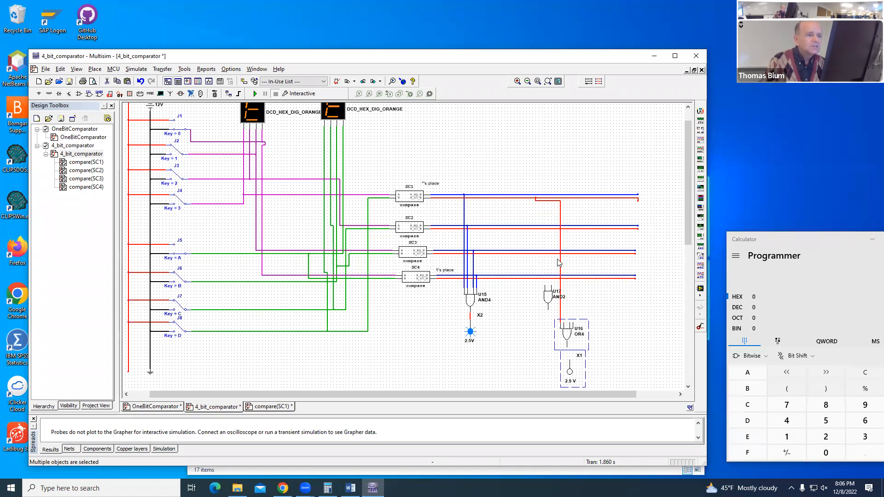
{"action": "left_click_drag", "start_coordinate": [561, 266], "coordinate": [538, 266]}
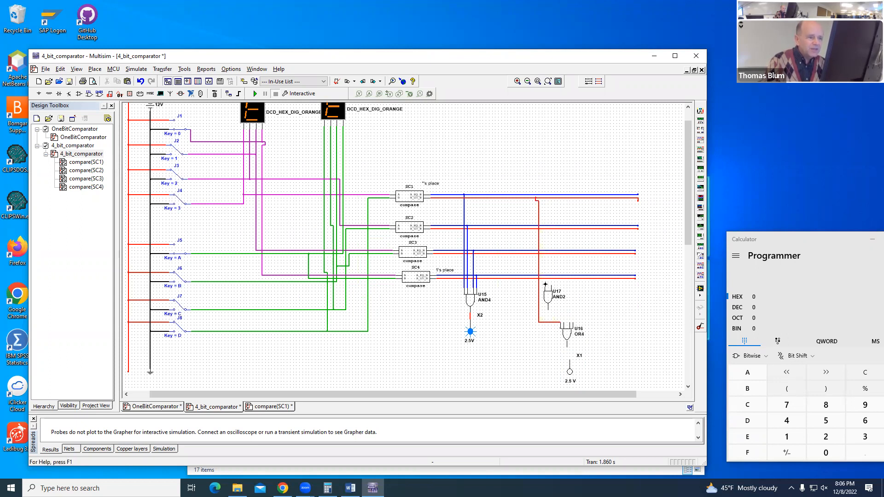
Step: Wire the AND2 inputs to SC1's blue output and SC2's red output, and its output to the OR4 gate's second input
{"action": "left_click_drag", "start_coordinate": [545, 286], "coordinate": [544, 195]}
{"action": "left_click", "coordinate": [551, 230]}
{"action": "left_click", "coordinate": [564, 317]}
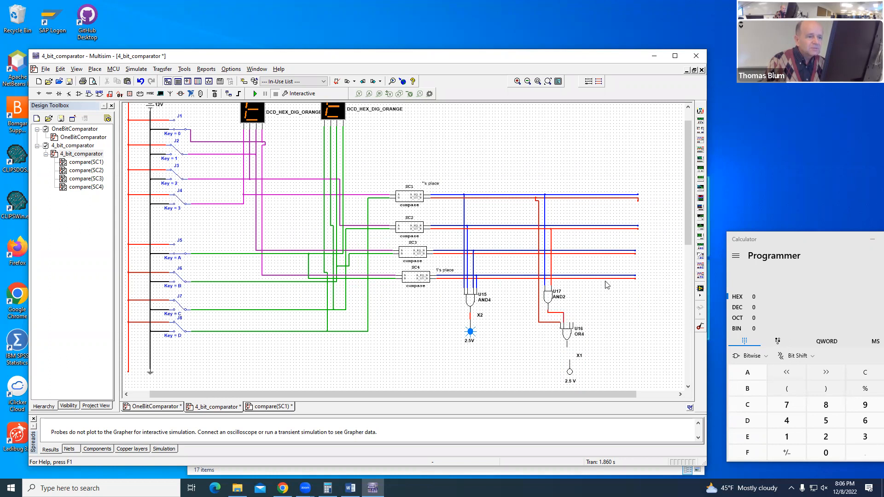
Step: Place an AND3 gate and an AND4 gate to the right of the AND2 gate, removing the surplus second AND3
{"action": "left_click", "coordinate": [109, 94]}
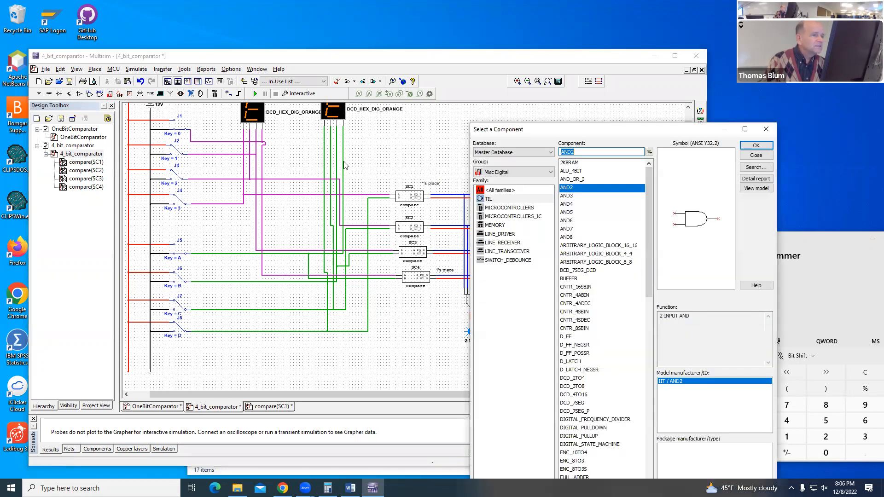
{"action": "left_click", "coordinate": [571, 197]}
{"action": "left_click", "coordinate": [756, 146]}
{"action": "left_click", "coordinate": [545, 298]}
{"action": "left_click", "coordinate": [756, 146]}
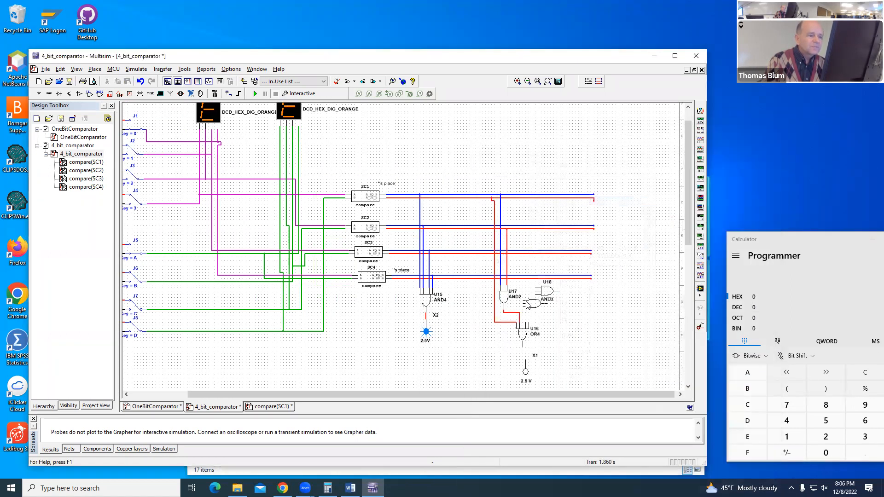
{"action": "left_click", "coordinate": [580, 302]}
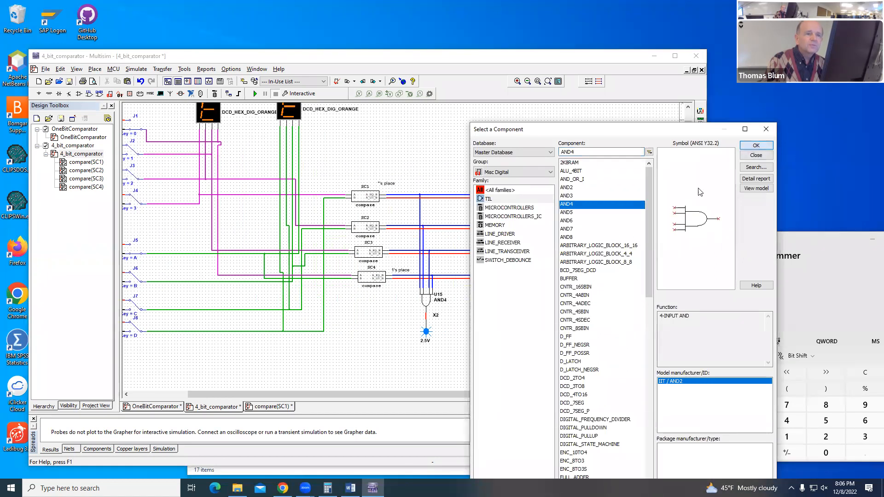
{"action": "left_click", "coordinate": [757, 156]}
{"action": "left_click", "coordinate": [612, 299]}
{"action": "left_click", "coordinate": [770, 128]}
{"action": "right_click", "coordinate": [584, 295]}
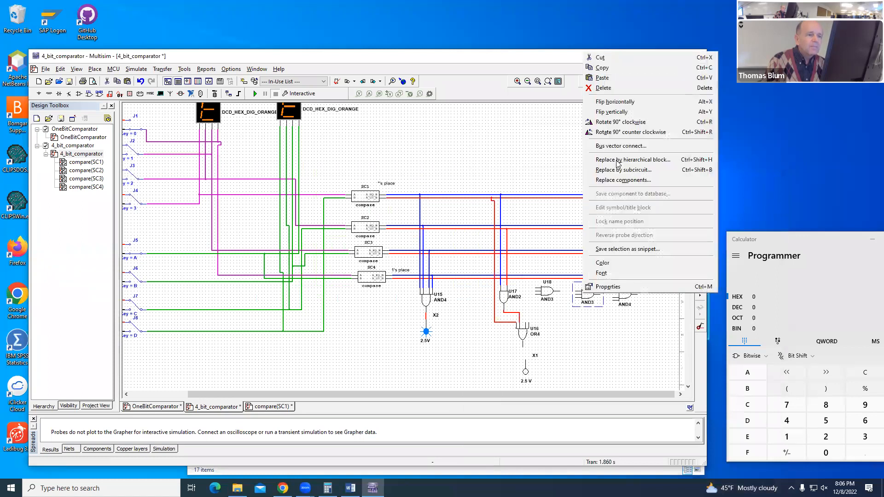
{"action": "left_click", "coordinate": [604, 57]}
Step: Rotate the AND3 gate 90° clockwise and move it next to the AND2 gate
{"action": "right_click", "coordinate": [543, 292]}
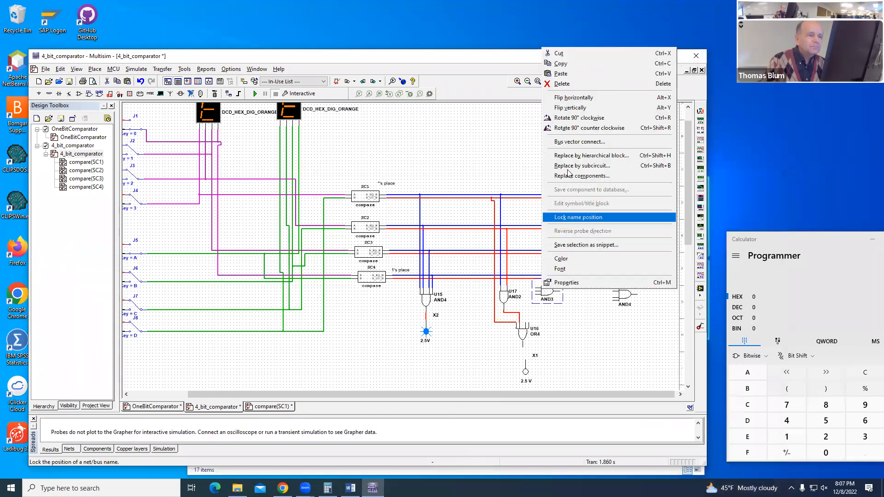
{"action": "left_click", "coordinate": [581, 119]}
{"action": "left_click_drag", "start_coordinate": [559, 291], "coordinate": [544, 297]}
{"action": "left_click", "coordinate": [555, 297]}
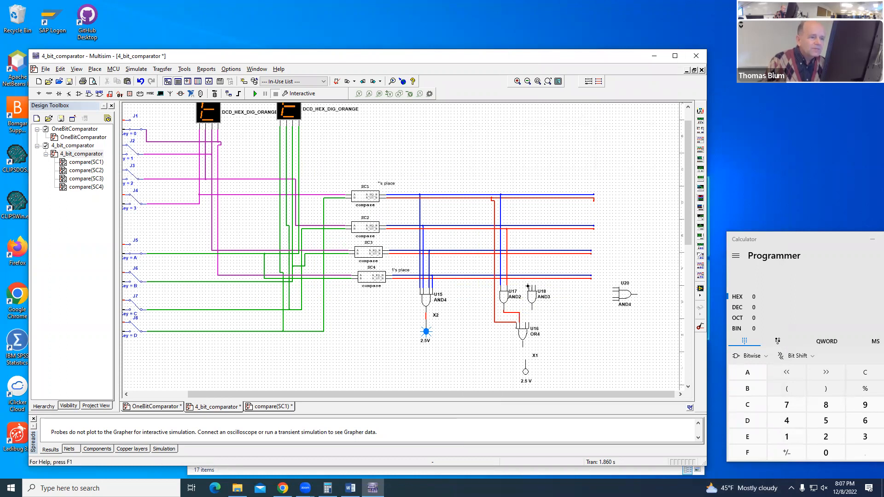
Step: Wire the AND3 inputs to the blue outputs of SC1 and SC2 and SC3's red output, and its output to the OR4 gate's third input
{"action": "left_click", "coordinate": [526, 194]}
{"action": "left_click", "coordinate": [530, 226]}
{"action": "left_click", "coordinate": [534, 285]}
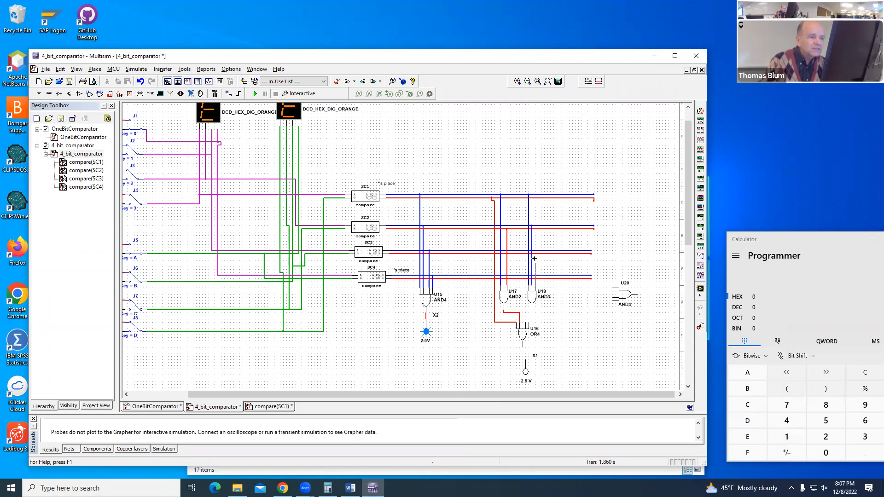
{"action": "left_click", "coordinate": [535, 254]}
{"action": "left_click", "coordinate": [533, 312]}
{"action": "left_click", "coordinate": [526, 322]}
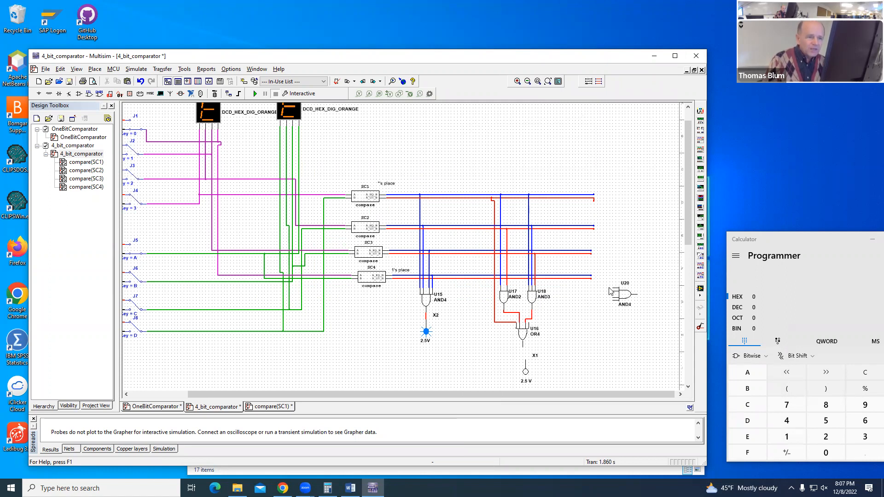
Step: Rotate the unconnected AND4 gate 90° clockwise and move it next to the AND3 gate
{"action": "right_click", "coordinate": [623, 294]}
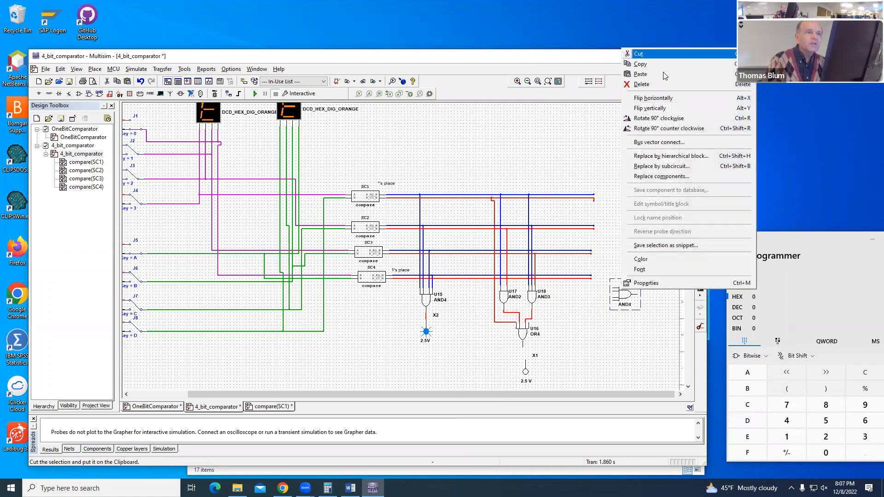
{"action": "left_click", "coordinate": [658, 119]}
{"action": "left_click_drag", "start_coordinate": [625, 296], "coordinate": [563, 290]}
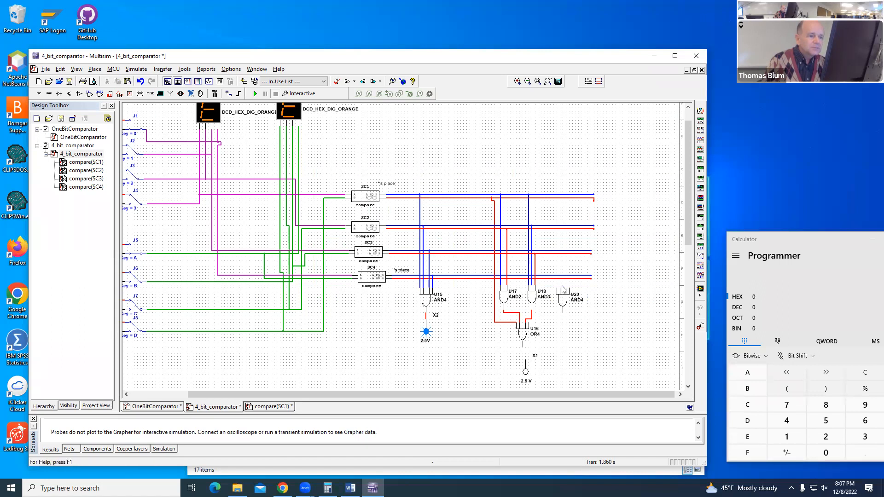
Step: Wire the new AND4's inputs to the blue outputs of SC1, SC2 and SC3 and SC4's red output, and its output to the OR4's last input
{"action": "left_click", "coordinate": [556, 287]}
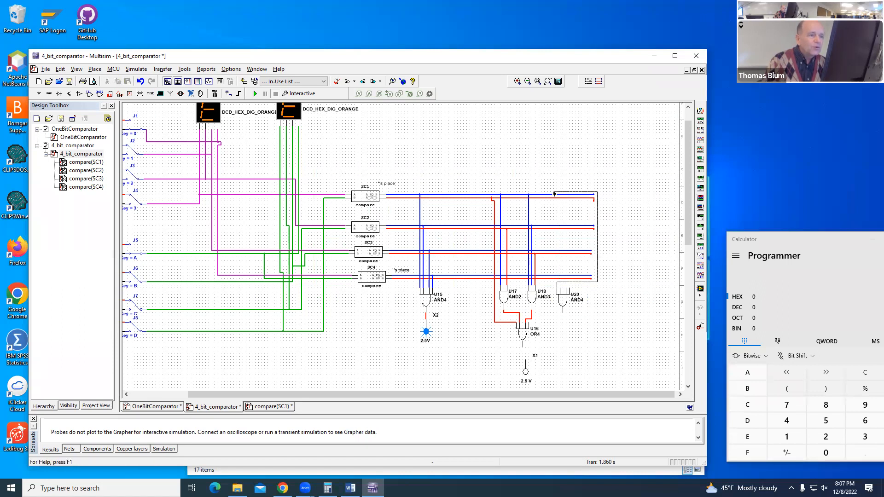
{"action": "left_click", "coordinate": [552, 195]}
{"action": "left_click_drag", "start_coordinate": [558, 217], "coordinate": [550, 216]}
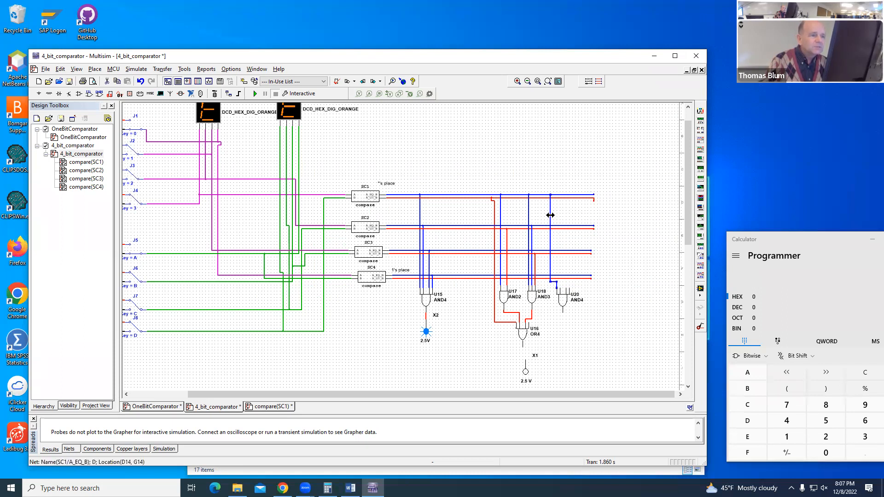
{"action": "left_click", "coordinate": [559, 288]}
{"action": "left_click", "coordinate": [560, 226]}
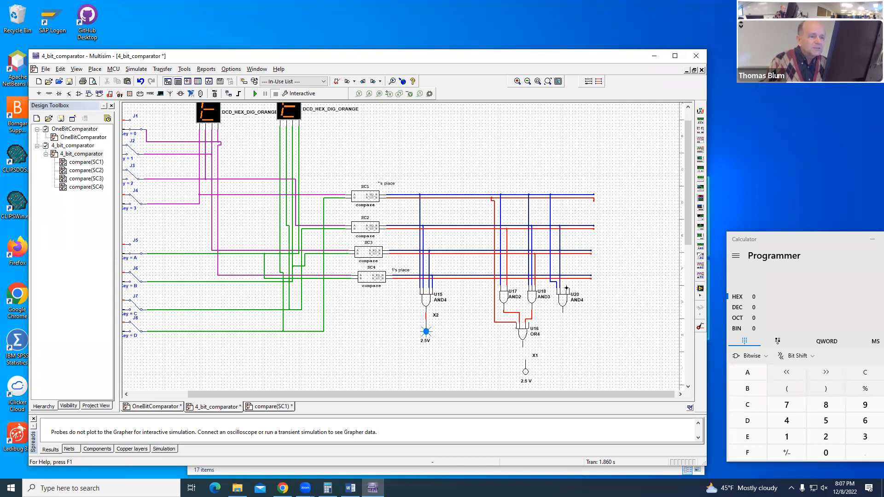
{"action": "left_click", "coordinate": [565, 288]}
{"action": "left_click", "coordinate": [565, 251]}
{"action": "left_click", "coordinate": [570, 278]}
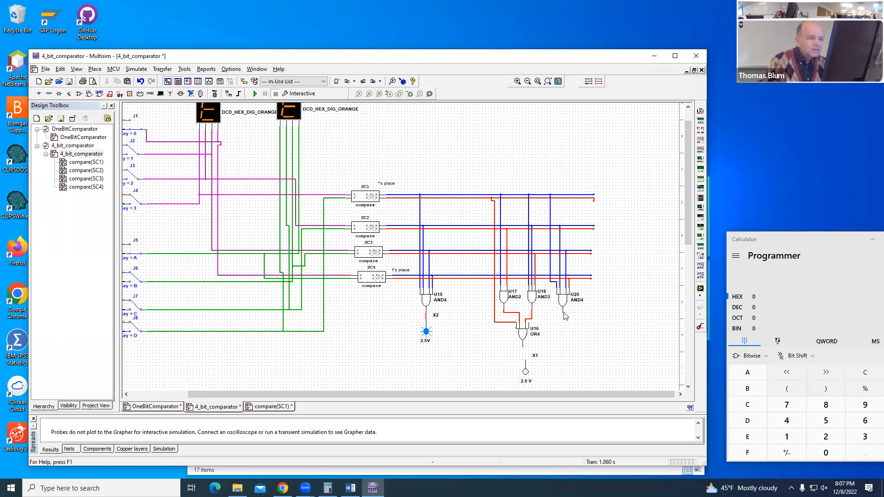
{"action": "left_click", "coordinate": [527, 322]}
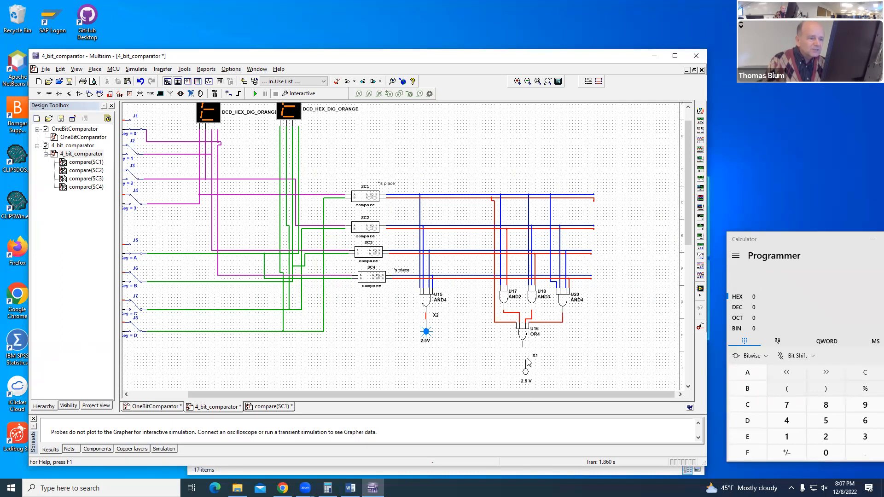
Step: Connect the OR4 gate's output to the X1 probe and run the simulation with the whole circuit in view
{"action": "left_click", "coordinate": [523, 344]}
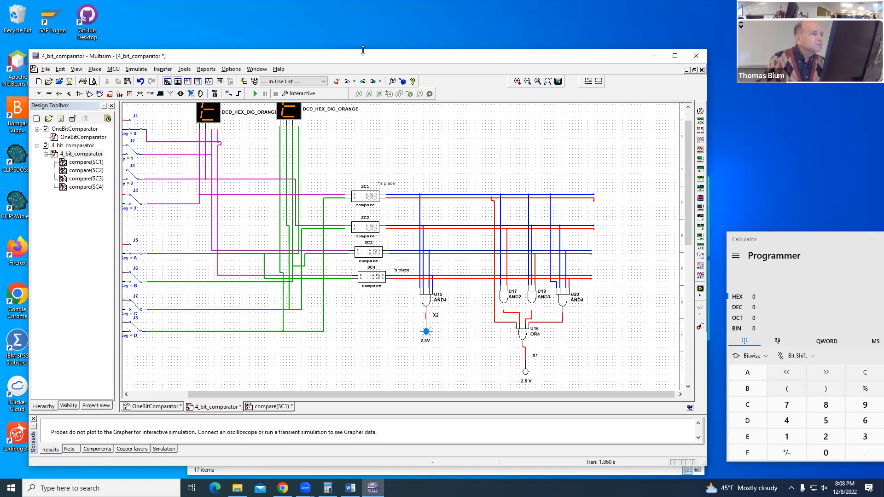
{"action": "left_click_drag", "start_coordinate": [363, 50], "coordinate": [363, 10]}
{"action": "scroll", "coordinate": [685, 184], "scroll_direction": "up", "scroll_amount": 1}
{"action": "left_click_drag", "start_coordinate": [370, 395], "coordinate": [320, 394]}
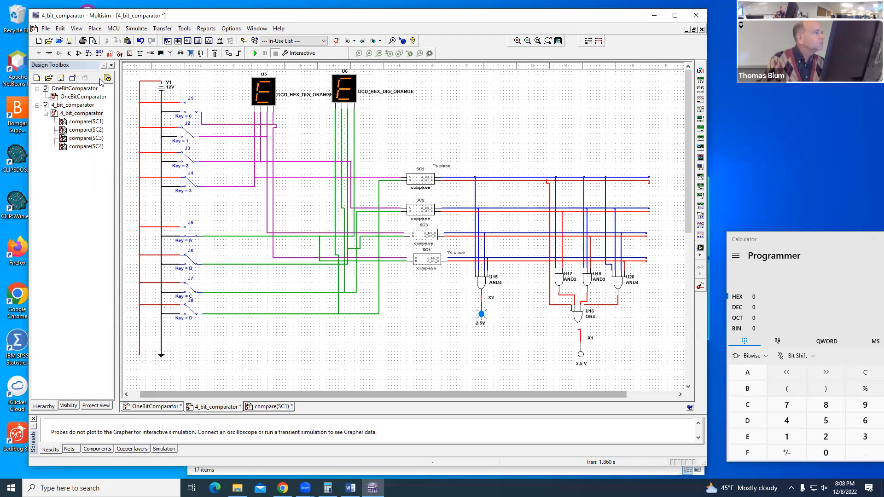
{"action": "left_click", "coordinate": [253, 53]}
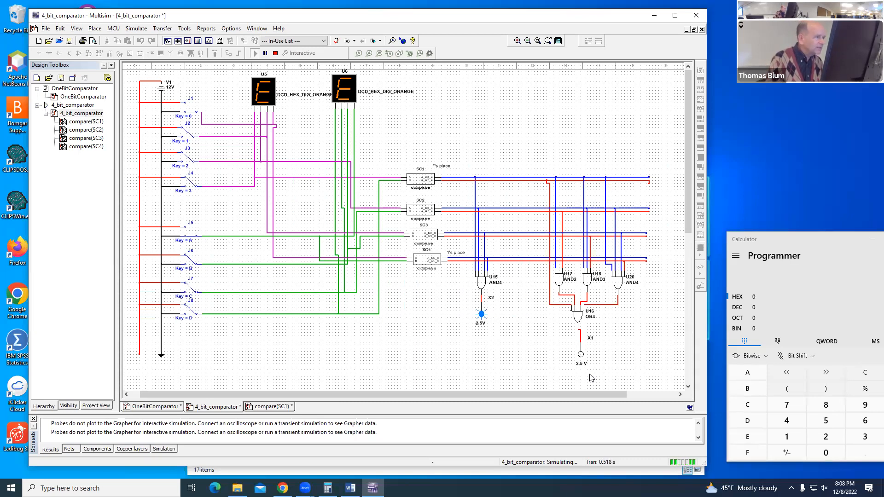
Step: Switch both four-bit input numbers to 0 on the hex displays
{"action": "key", "text": "1"}
{"action": "key", "text": "2"}
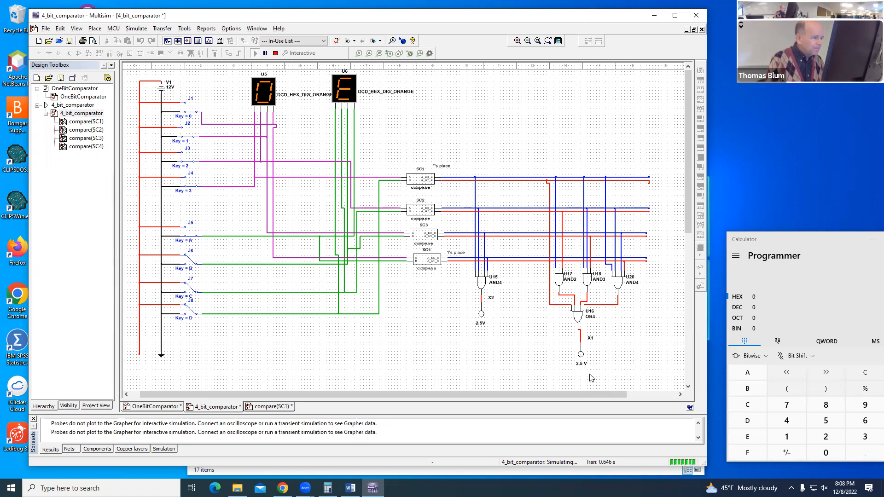
{"action": "key", "text": "c"}
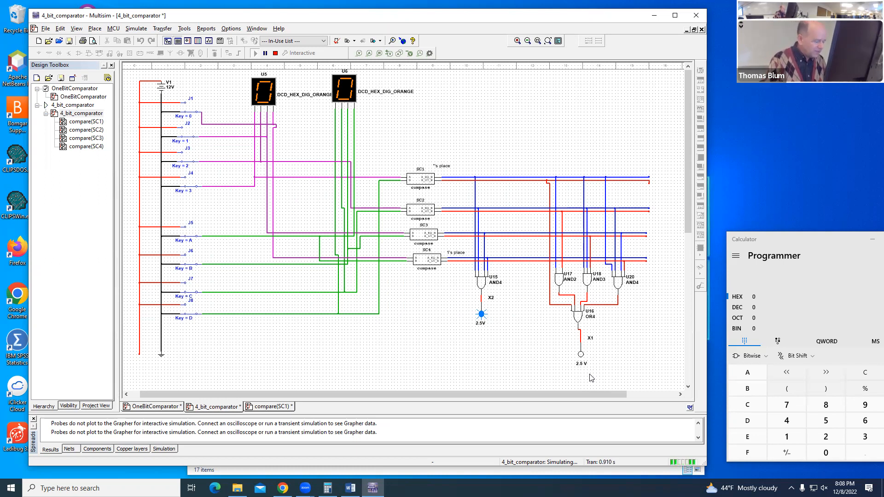
Step: Test the greater-than probe by setting the first number to 1, 4 and 8 in turn against 0, returning it to 0 each time
{"action": "key", "text": "0"}
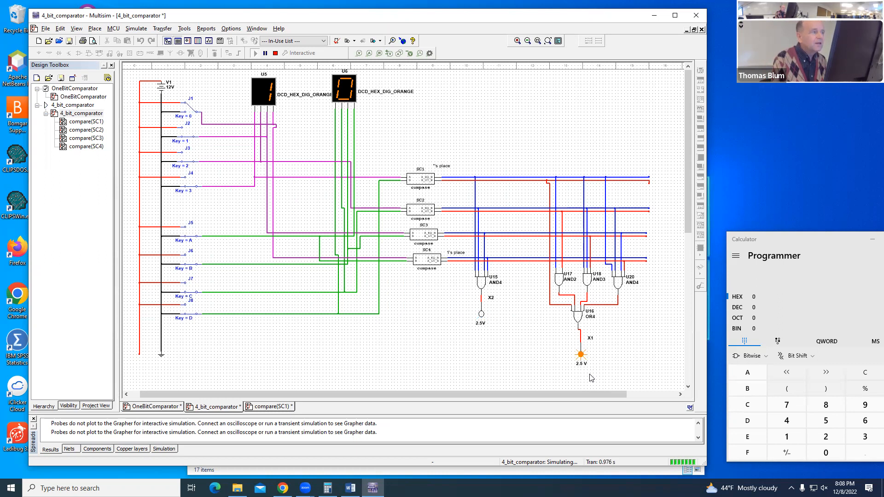
{"action": "key", "text": "0"}
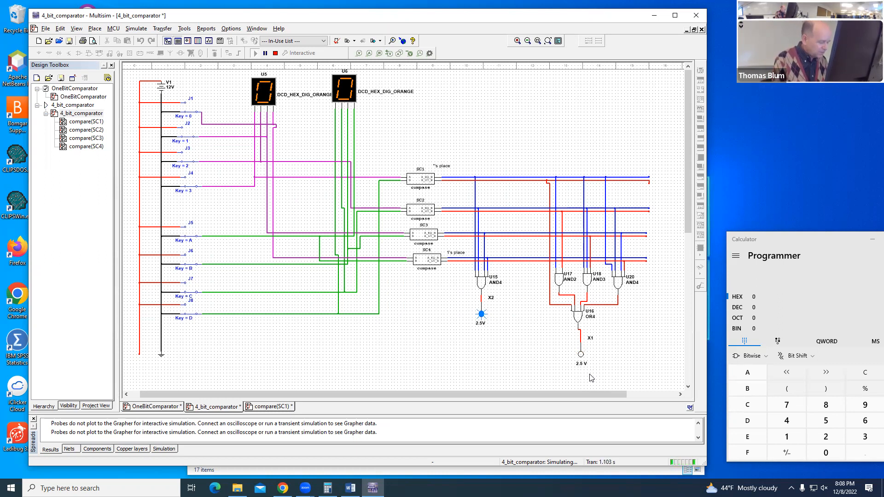
{"action": "key", "text": "2"}
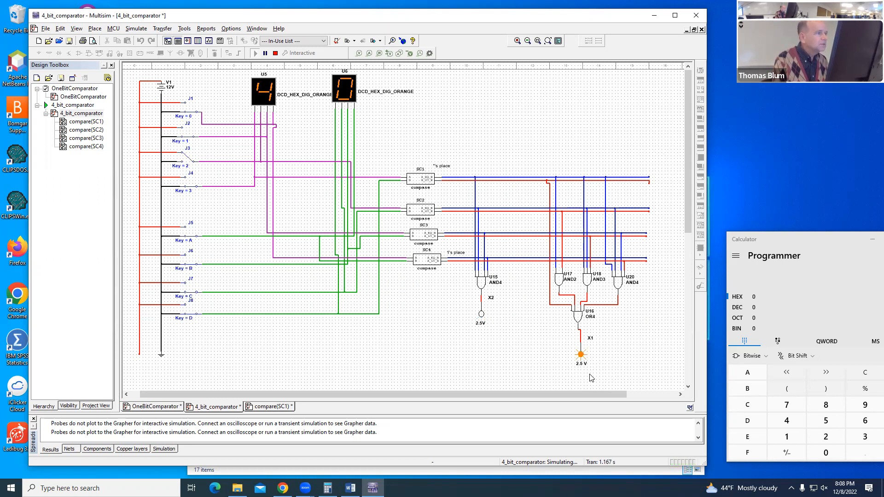
{"action": "key", "text": "2"}
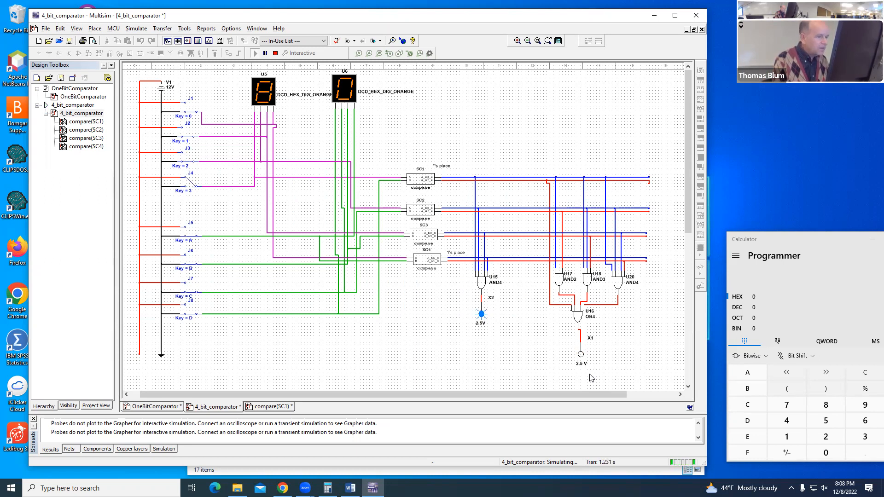
{"action": "key", "text": "3"}
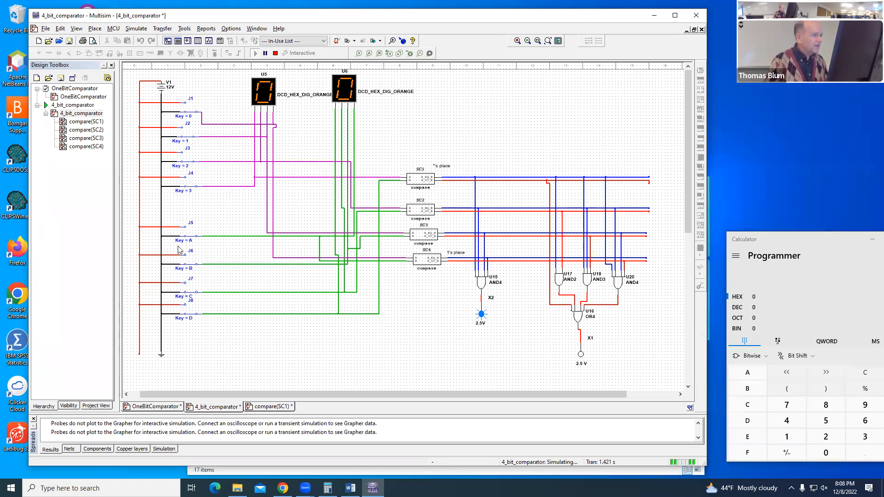
Step: Set the second number to 1 and test the probes by toggling the first number's two lowest bits on and back off
{"action": "key", "text": "a"}
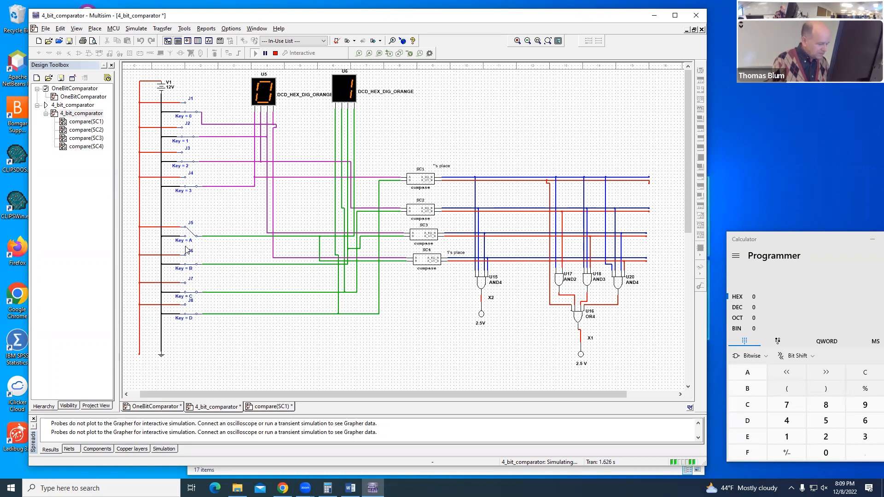
{"action": "key", "text": "0"}
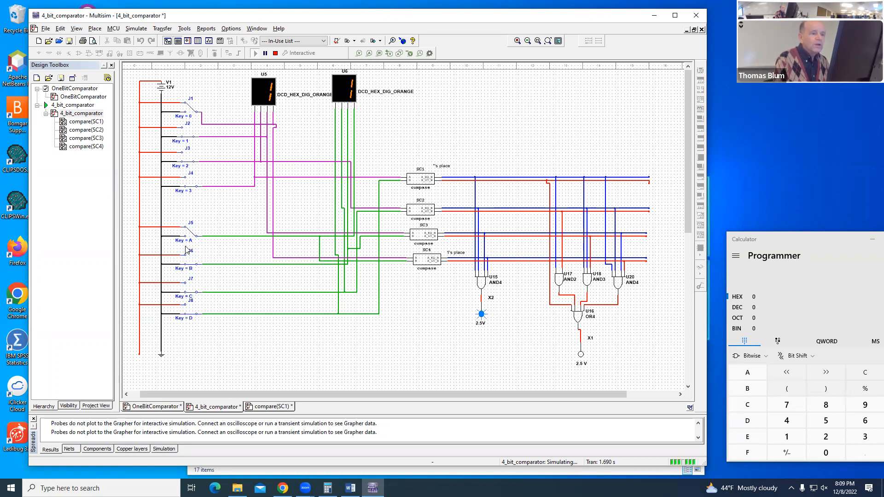
{"action": "key", "text": "0"}
{"action": "key", "text": "1"}
{"action": "key", "text": "1"}
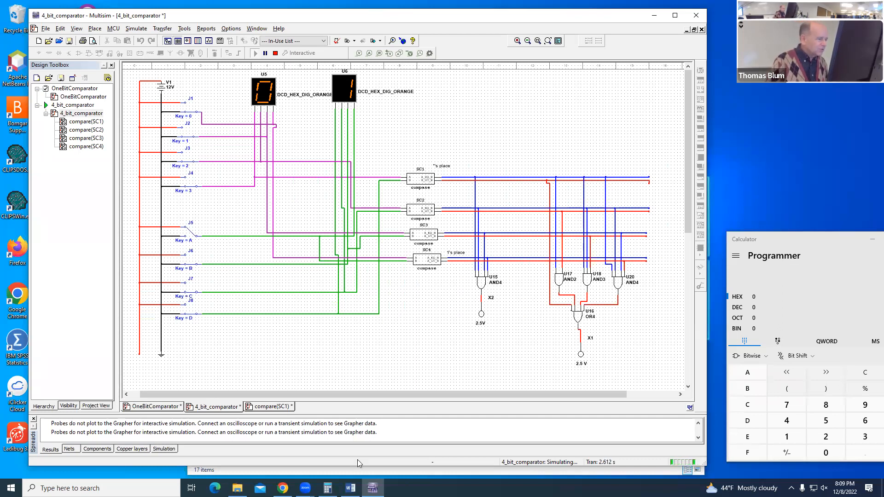
Step: Review the OneBitComparator design, return to 4_bit_comparator and stop the simulation
{"action": "left_click", "coordinate": [165, 407]}
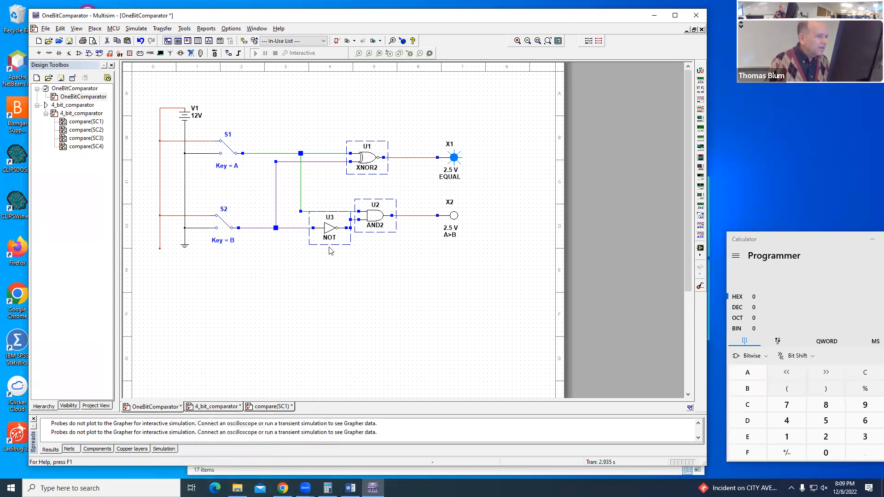
{"action": "left_click", "coordinate": [229, 408]}
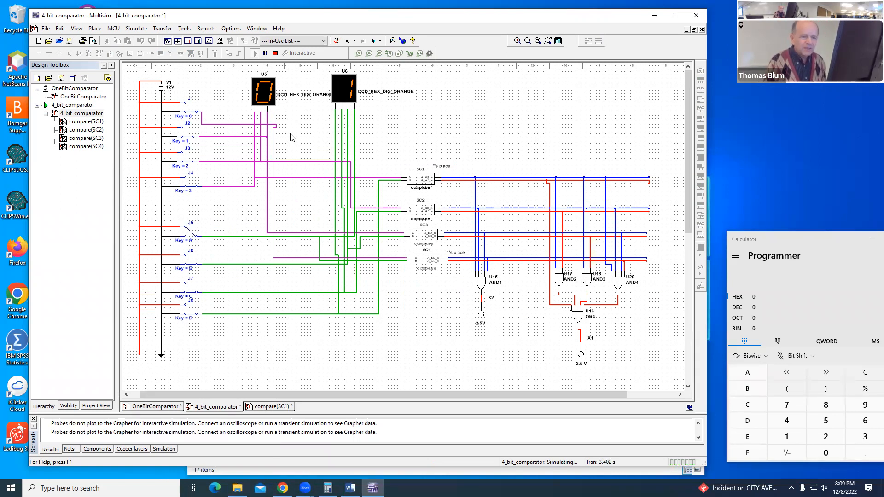
{"action": "left_click", "coordinate": [276, 53]}
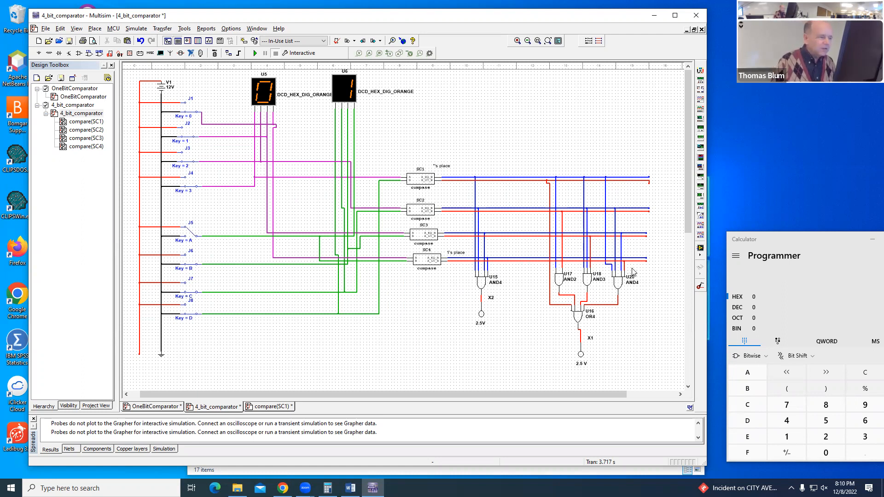
{"action": "left_click", "coordinate": [648, 45]}
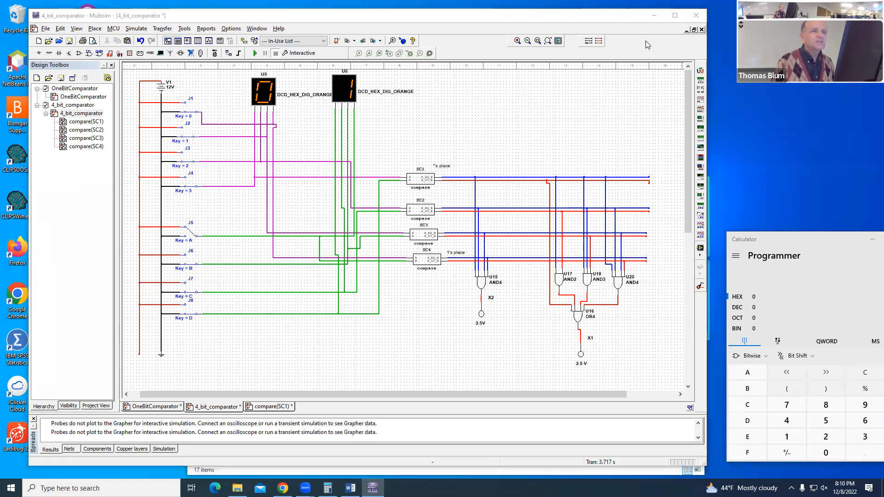